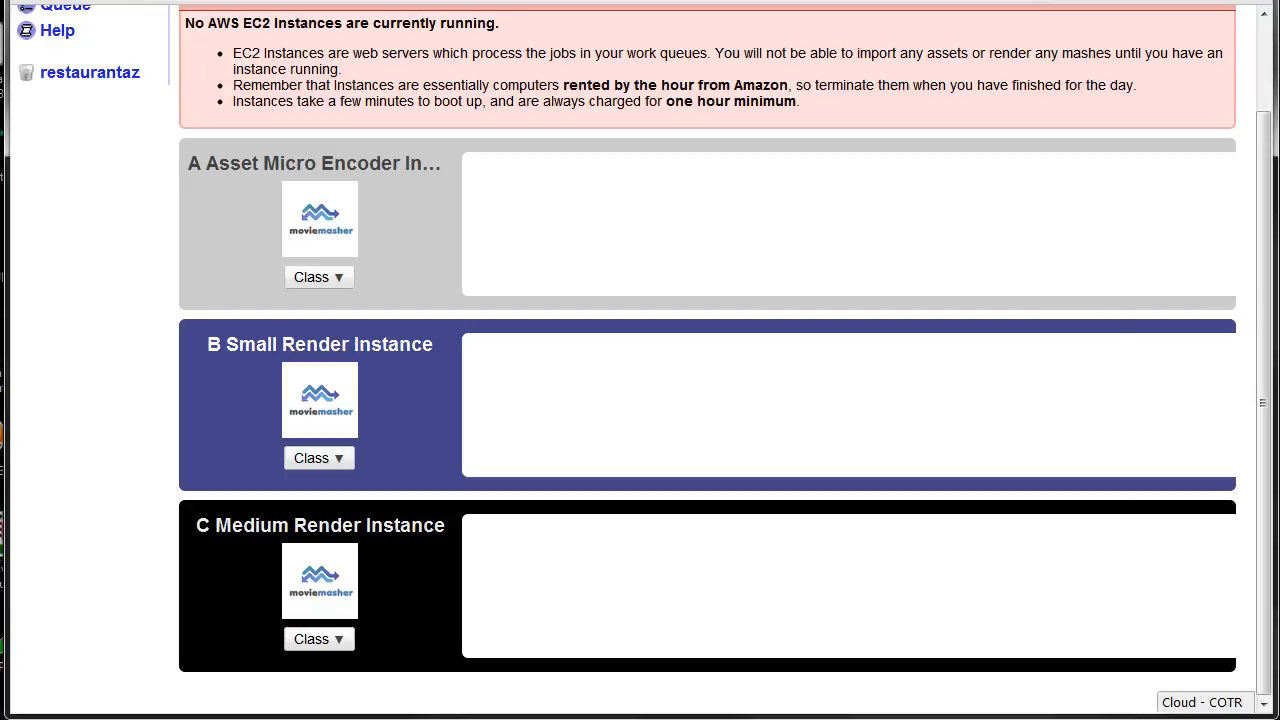
{"action": "left_click", "coordinate": [90, 72]}
{"action": "left_click", "coordinate": [551, 171]}
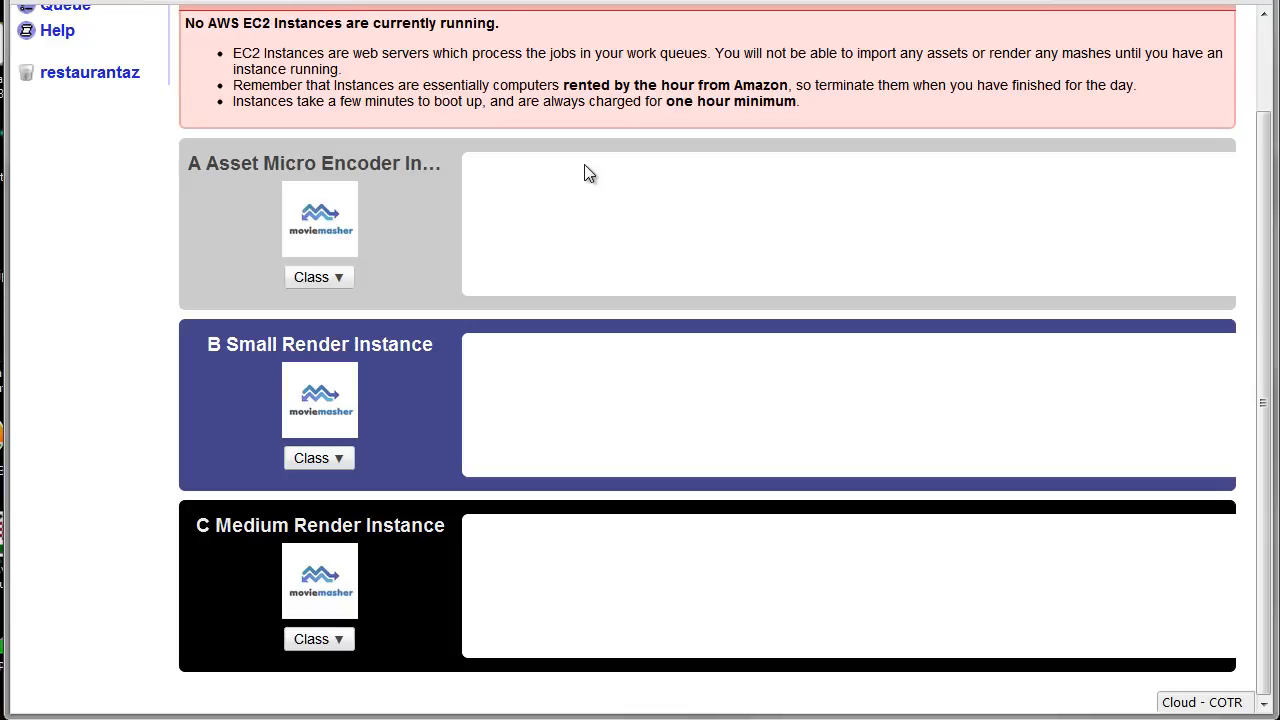
{"action": "scroll", "coordinate": [587, 172], "scroll_direction": "up", "scroll_amount": 2}
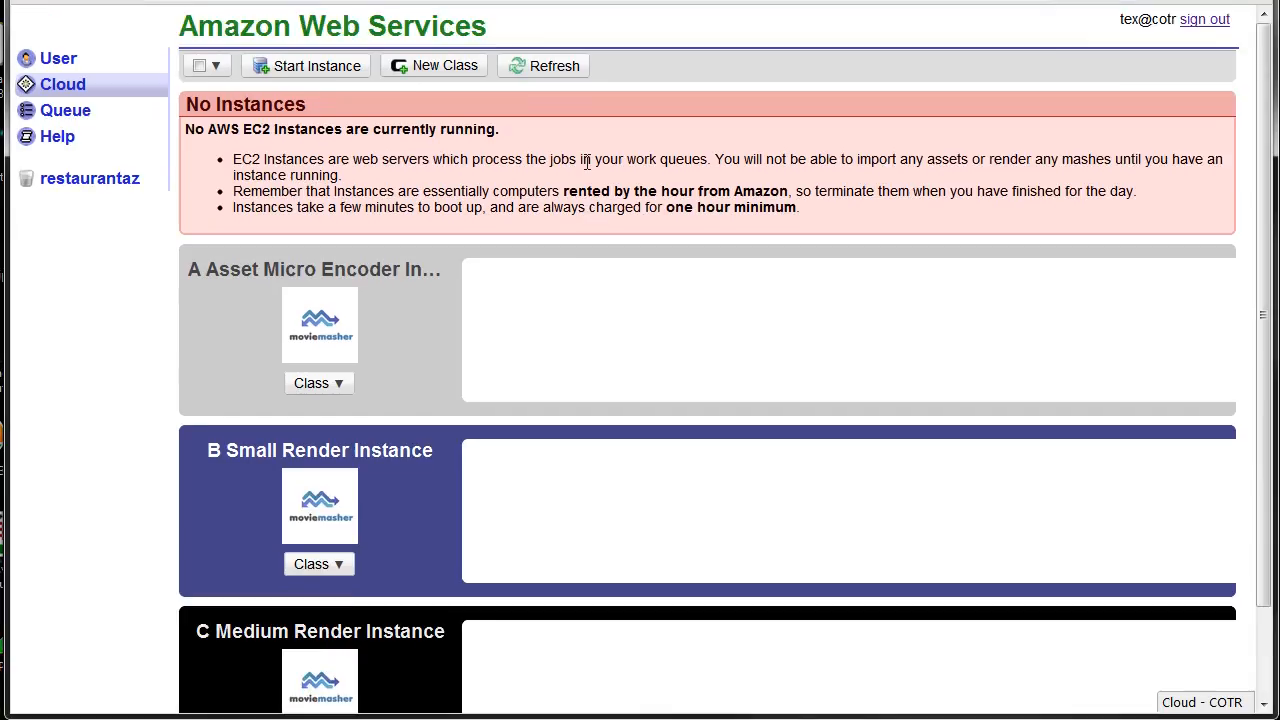
{"action": "left_click", "coordinate": [325, 63]}
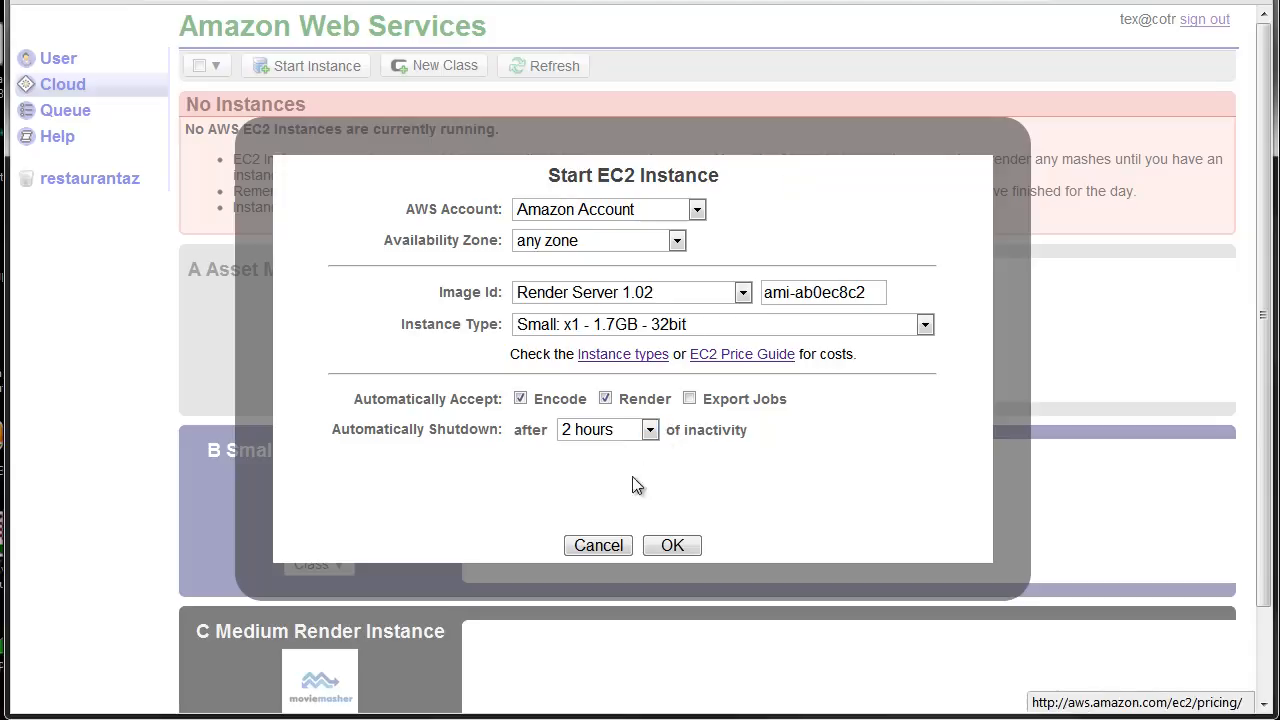
{"action": "left_click", "coordinate": [598, 546]}
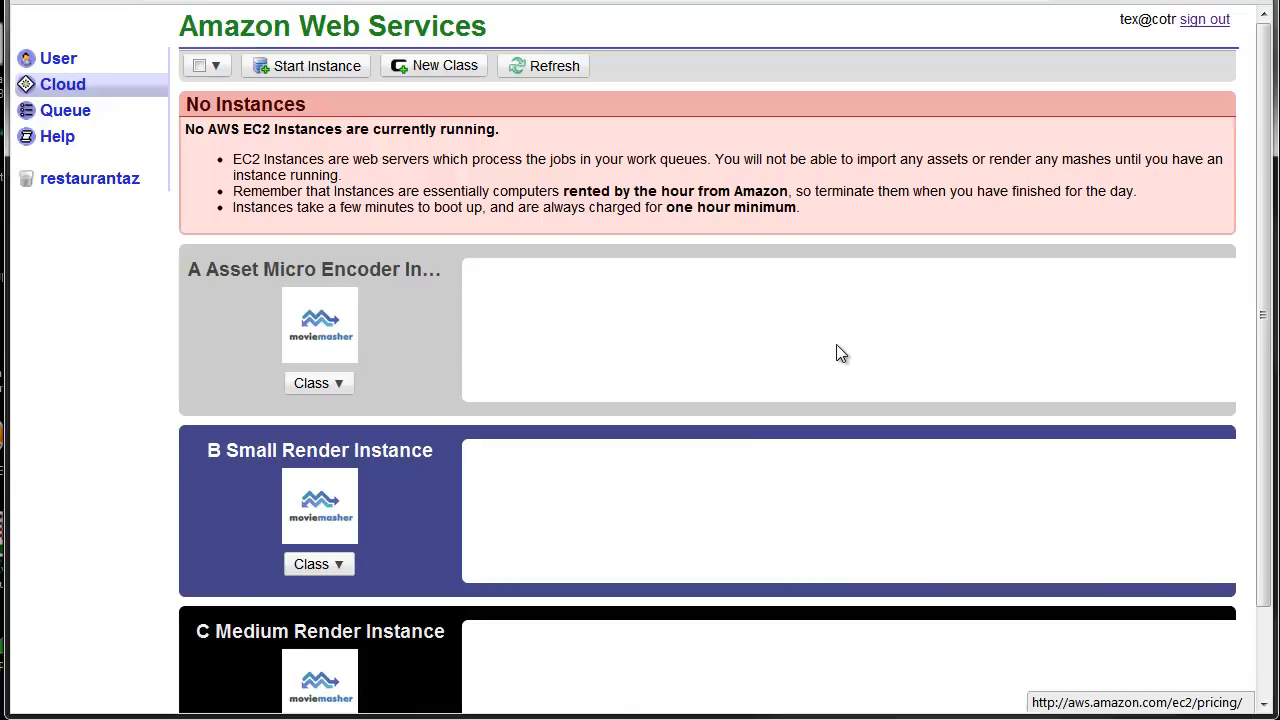
{"action": "scroll", "coordinate": [838, 352], "scroll_direction": "down", "scroll_amount": 1}
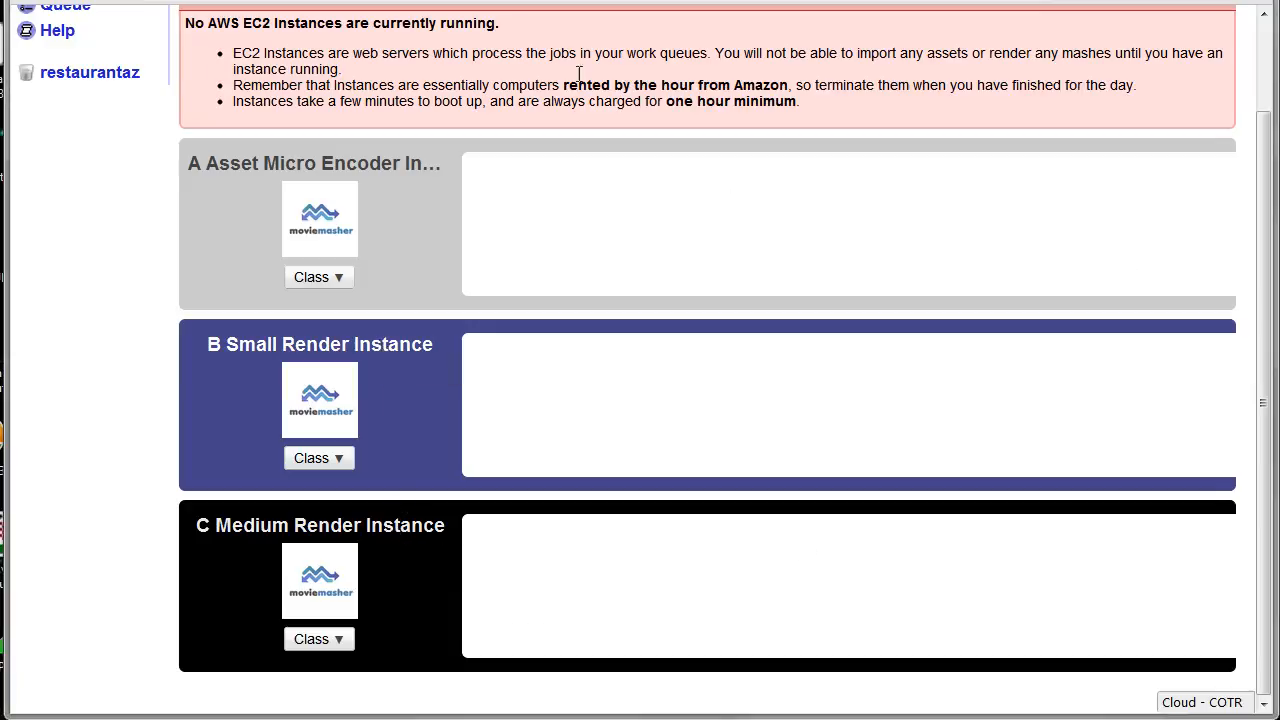
{"action": "scroll", "coordinate": [681, 209], "scroll_direction": "up", "scroll_amount": 2}
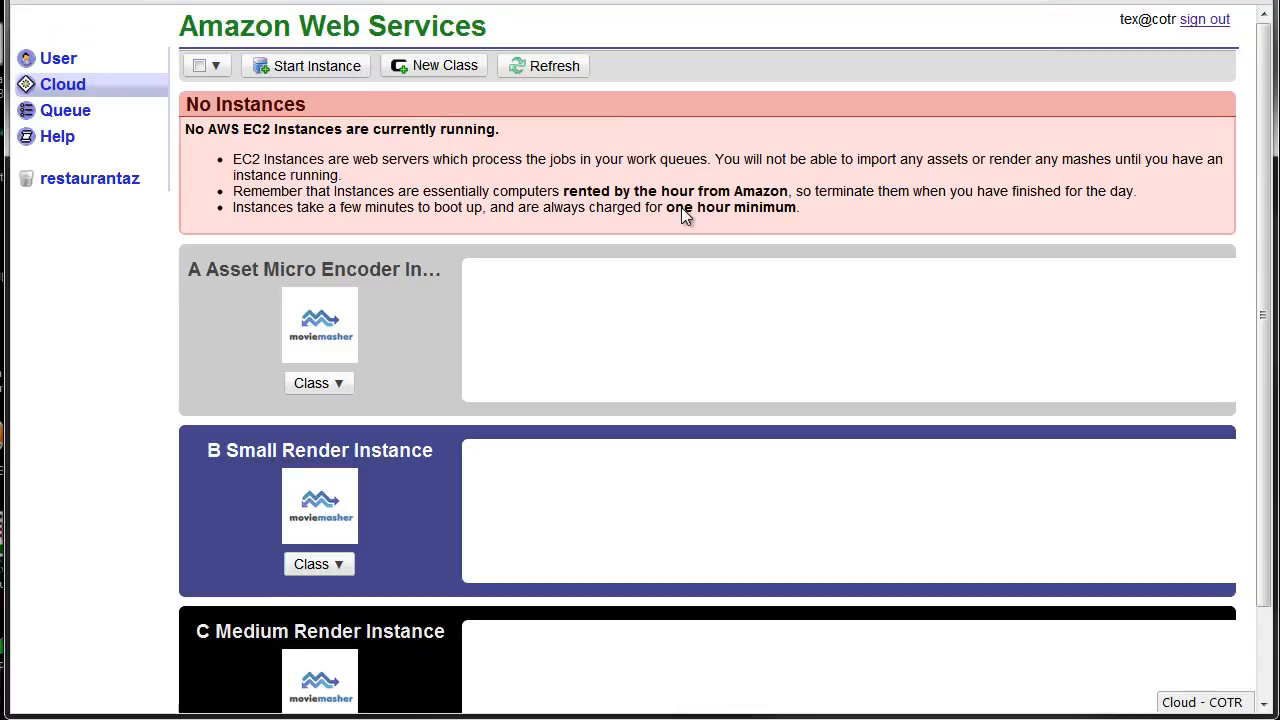
Begin a new instance class and name it "Free Micro Instance Assets"
{"action": "left_click", "coordinate": [451, 62]}
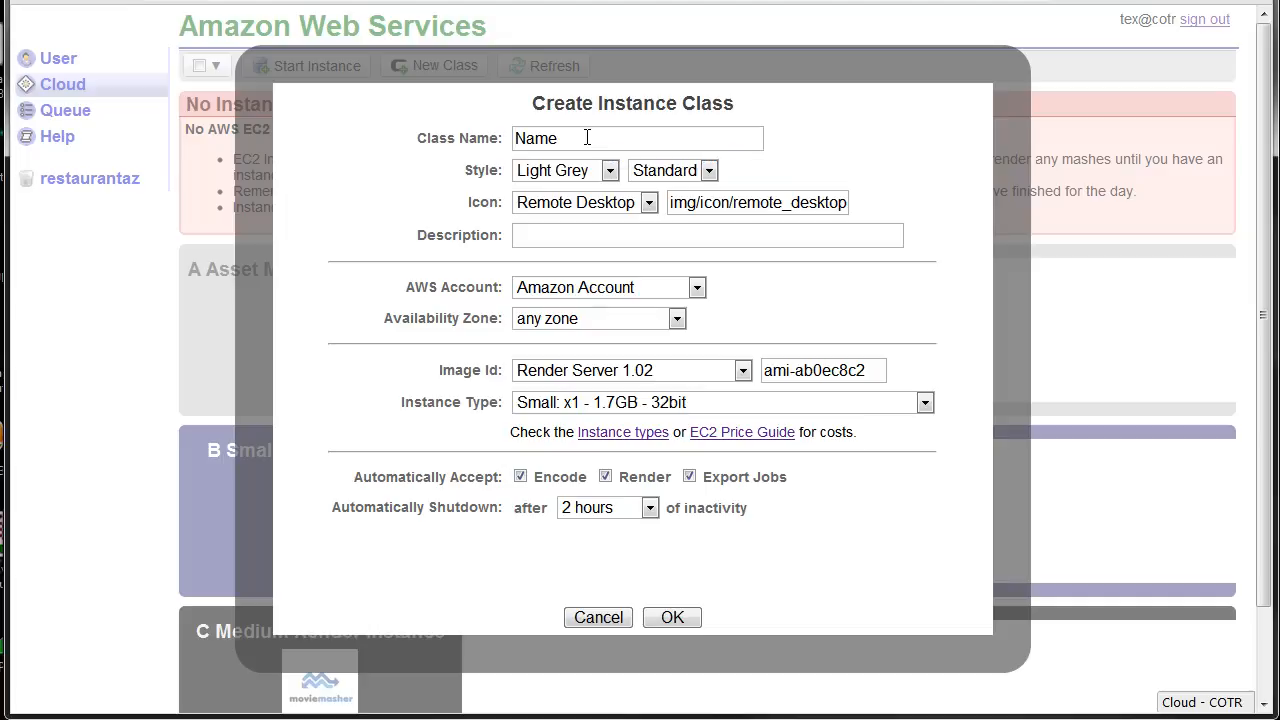
{"action": "left_click_drag", "start_coordinate": [587, 137], "coordinate": [463, 129]}
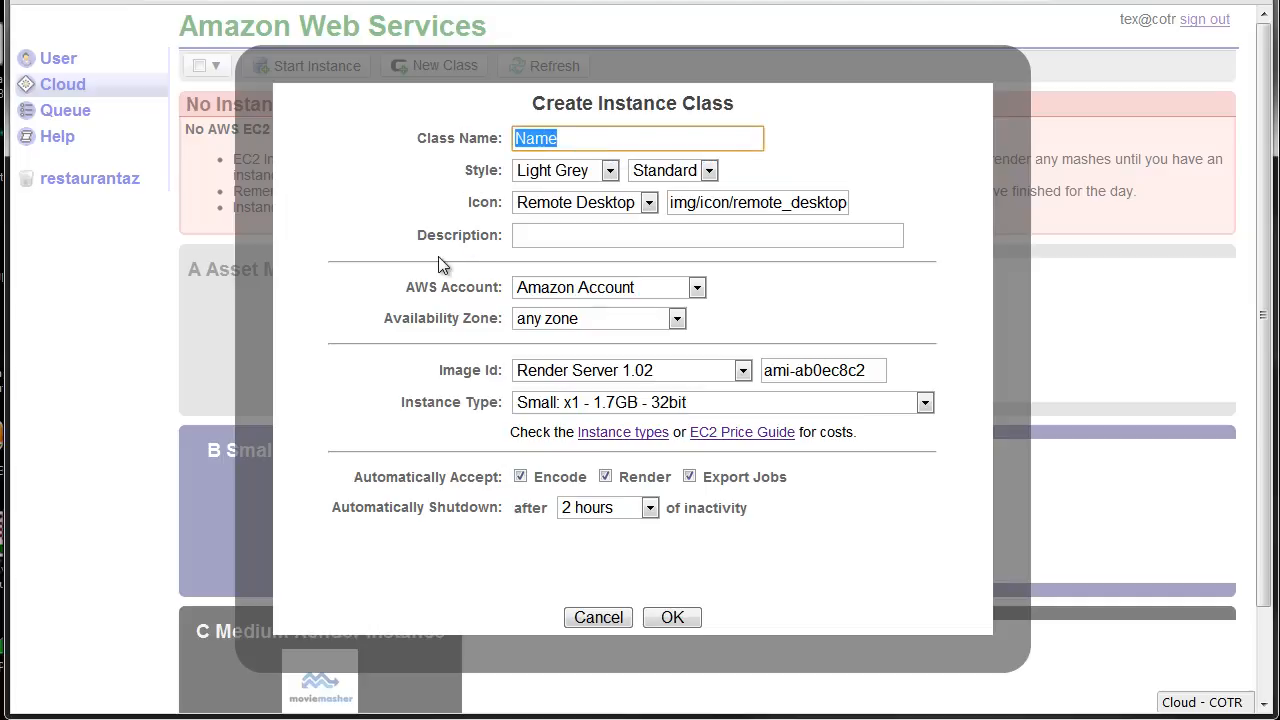
{"action": "type", "text": "Free Mi"}
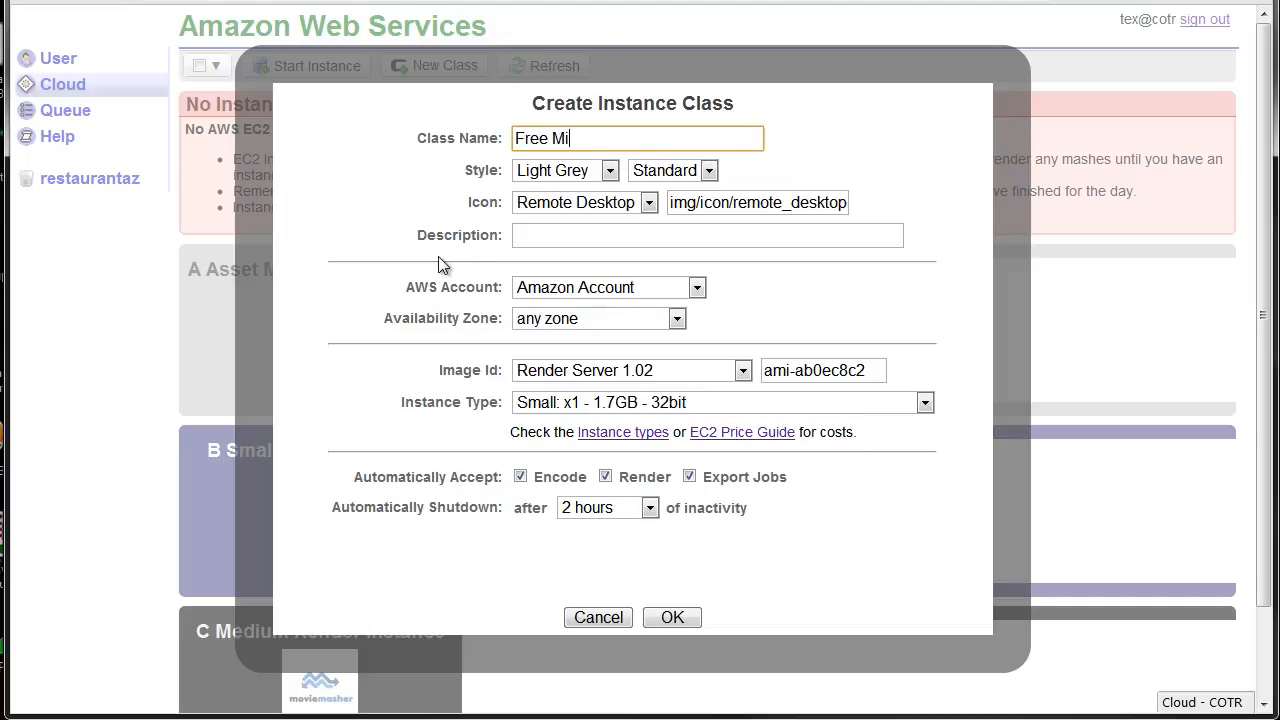
{"action": "type", "text": "cro Instance Assets"}
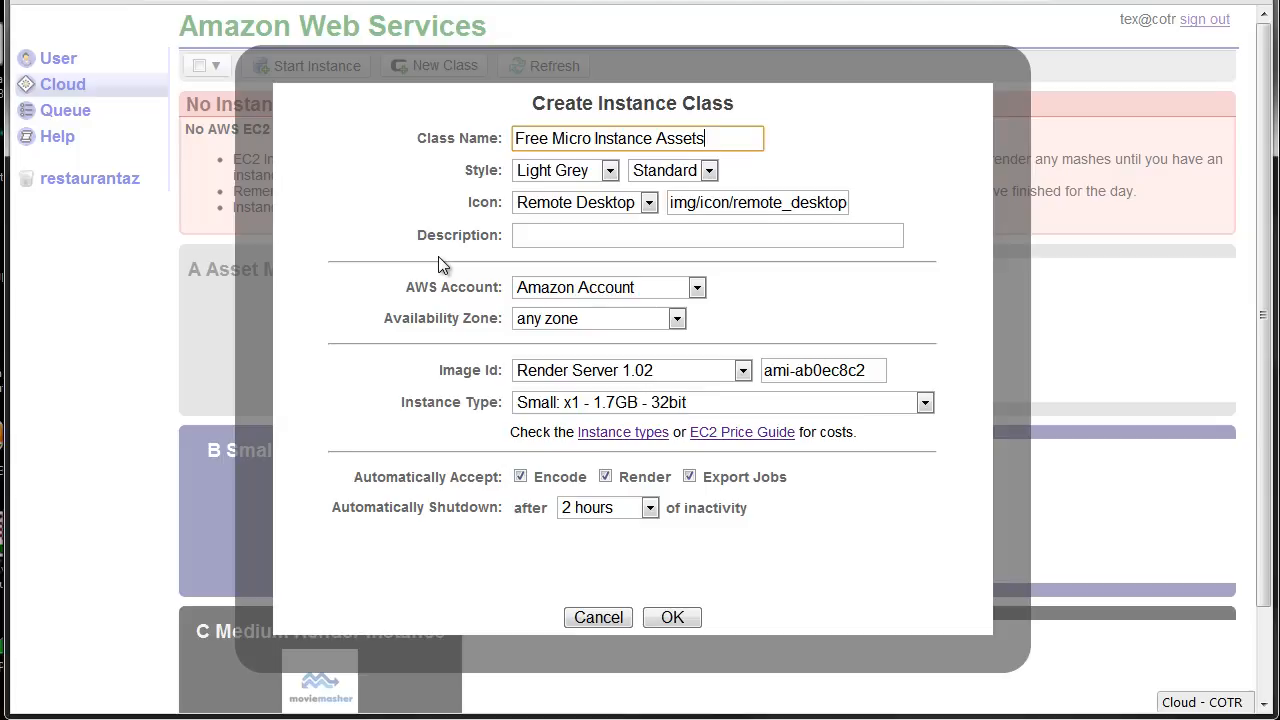
Give the new instance class the Dark Green style with the Wide layout and the MovieMasher icon
{"action": "left_click", "coordinate": [610, 170]}
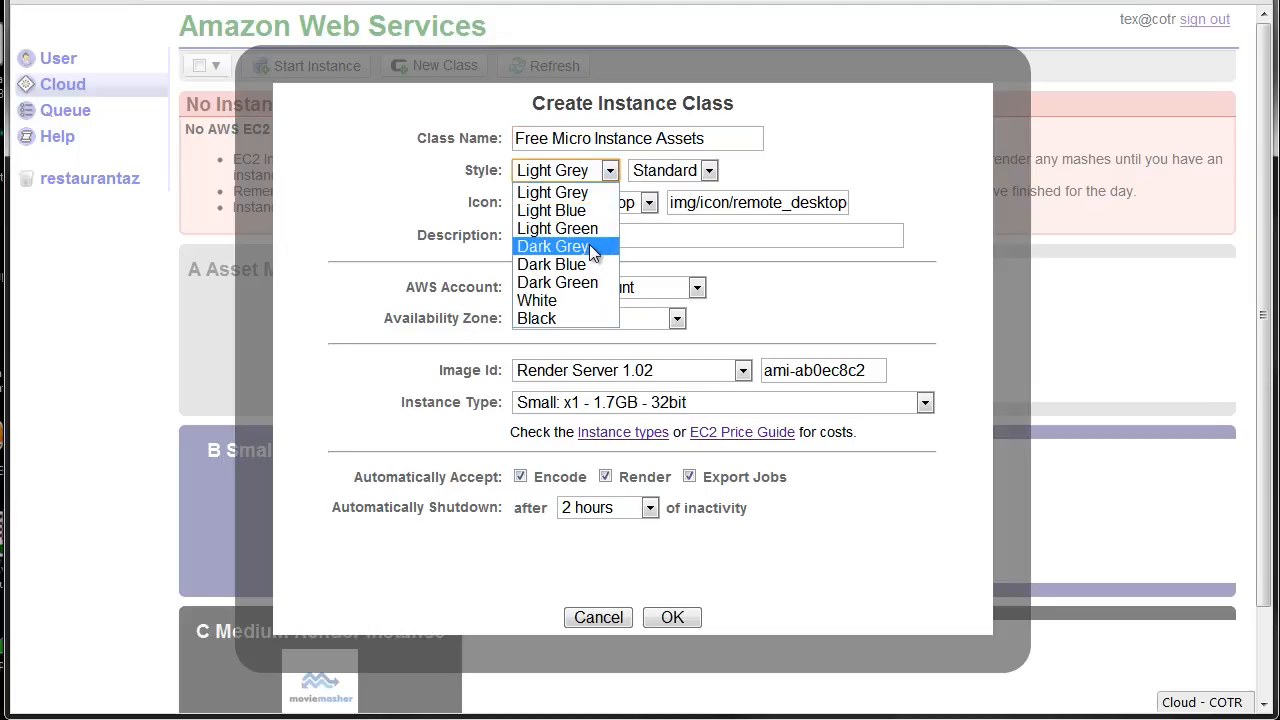
{"action": "left_click", "coordinate": [592, 286]}
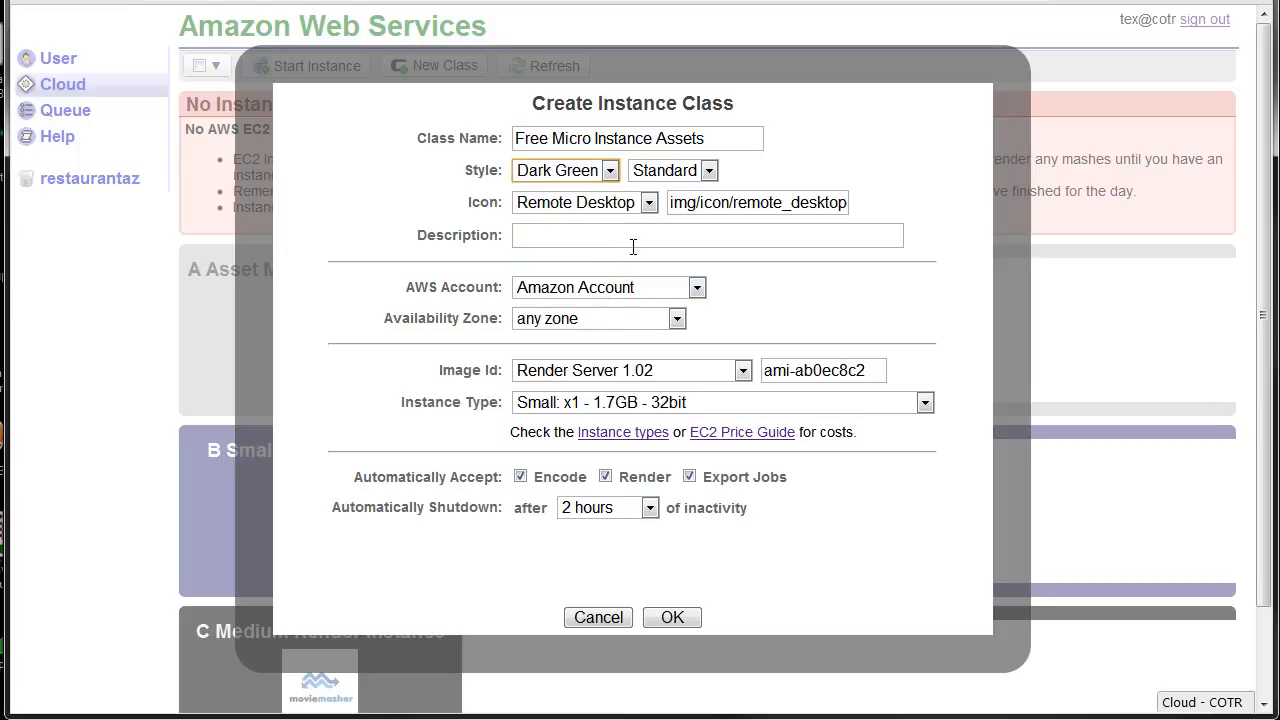
{"action": "left_click", "coordinate": [689, 174]}
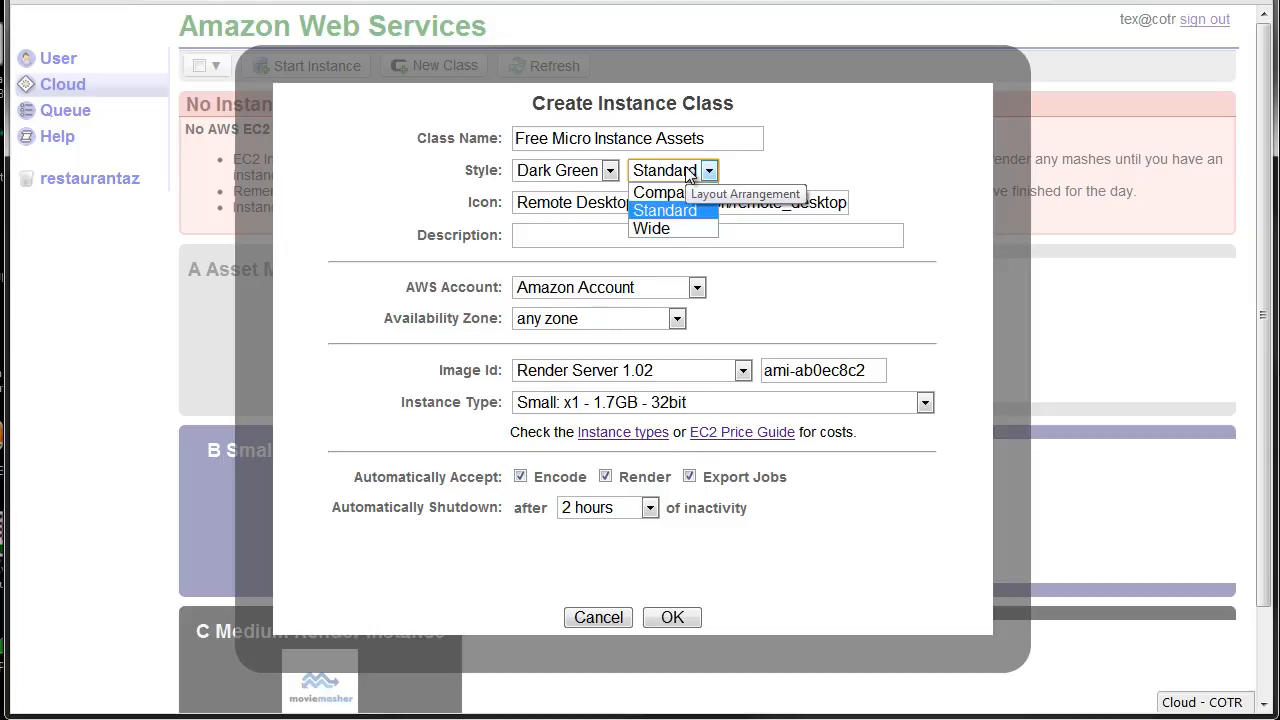
{"action": "left_click", "coordinate": [671, 227]}
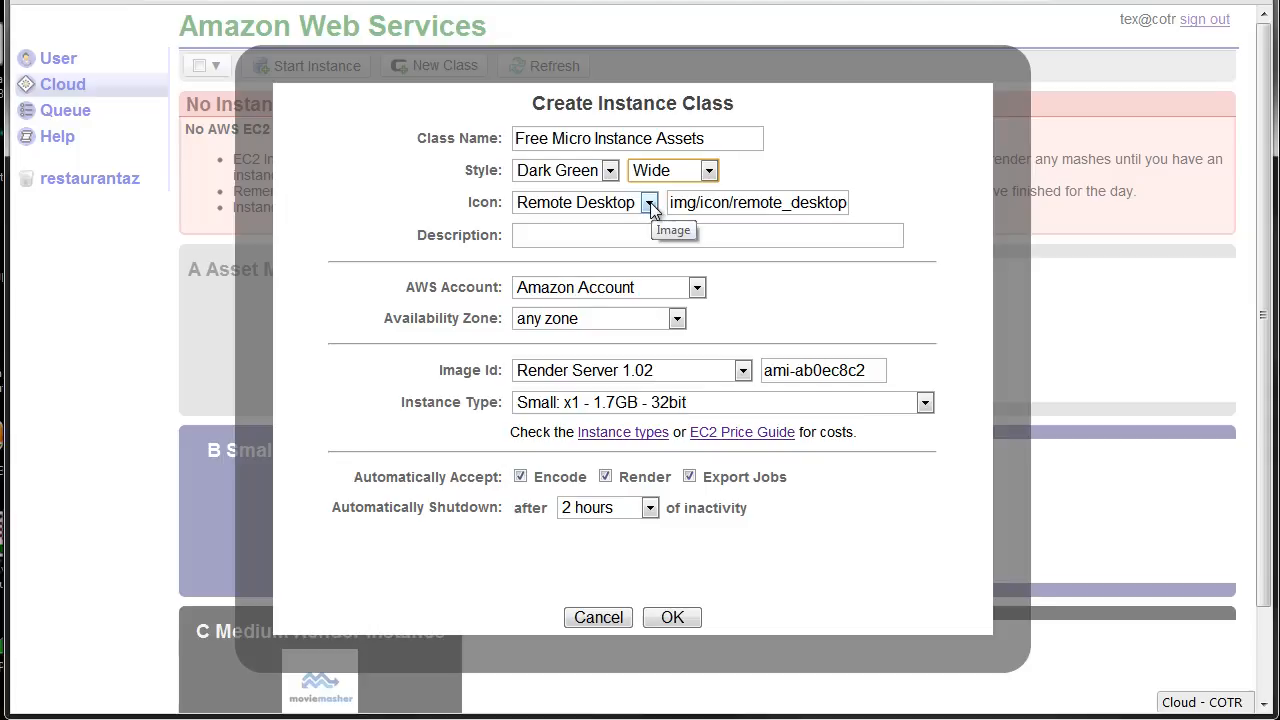
{"action": "left_click", "coordinate": [649, 203]}
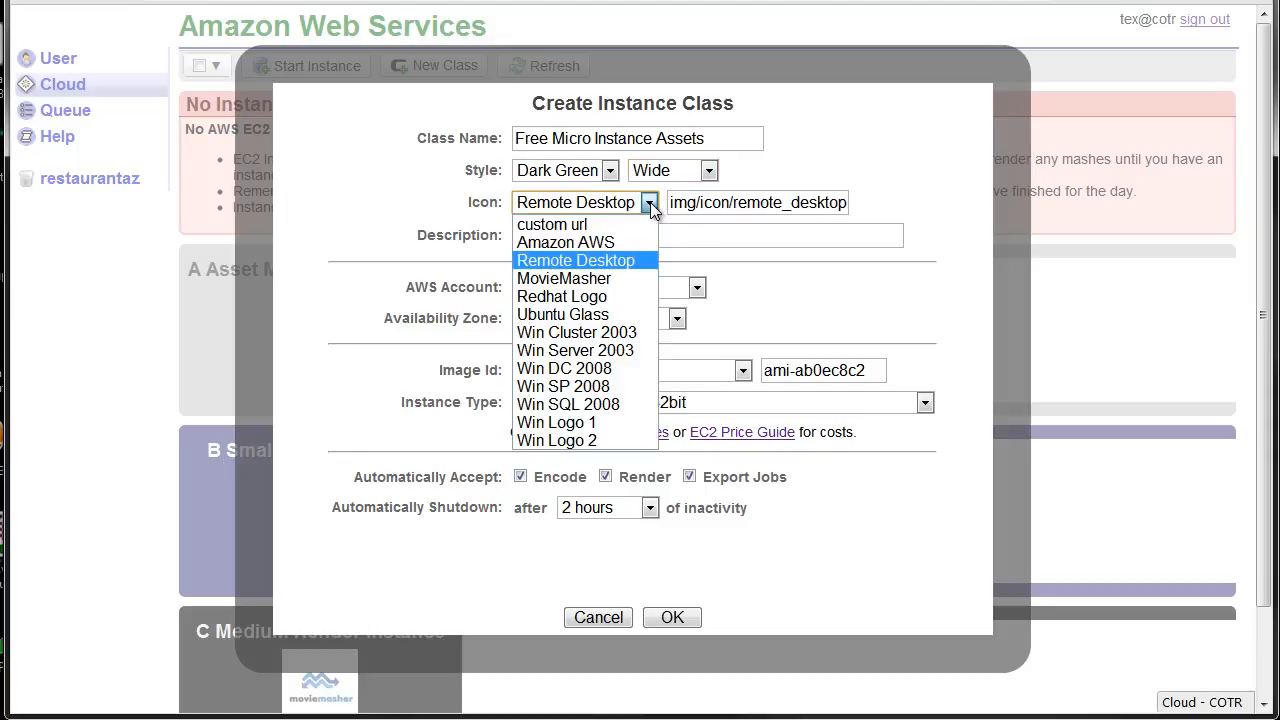
{"action": "left_click", "coordinate": [615, 278]}
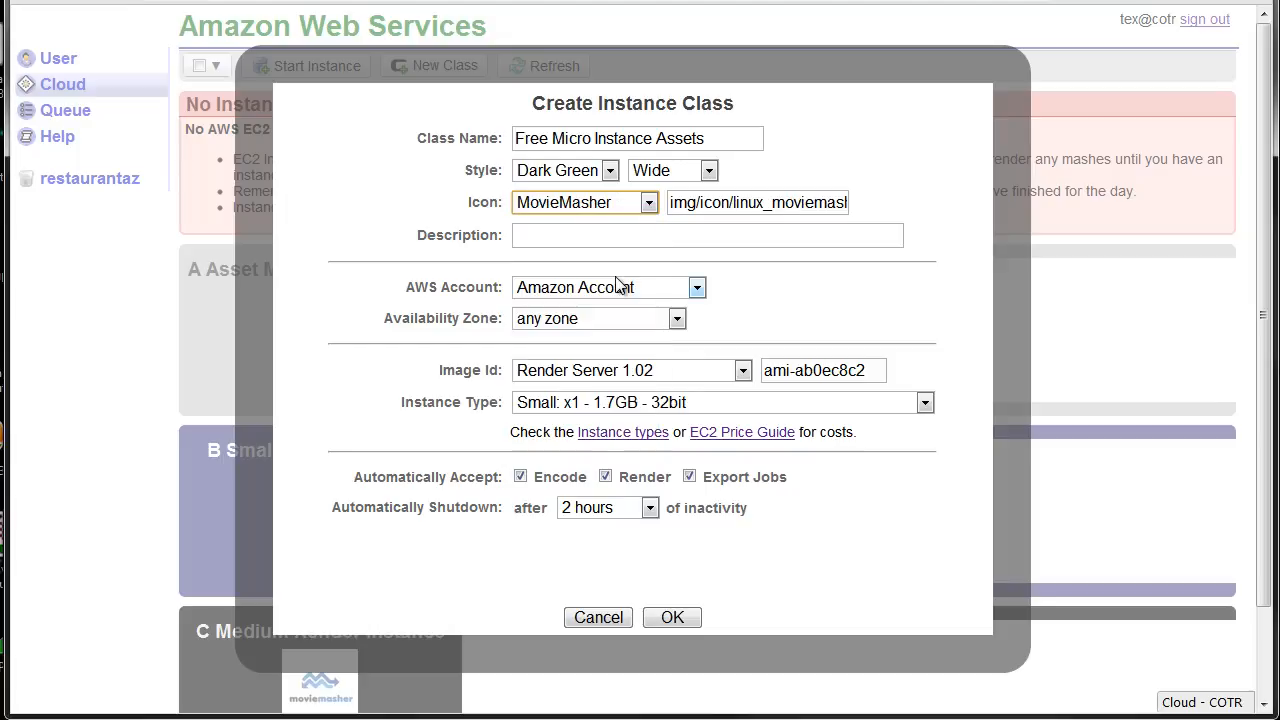
Set the class description to "Free micro instance for encoding assets only"
{"action": "left_click_drag", "start_coordinate": [724, 131], "coordinate": [471, 120]}
{"action": "key", "text": "ctrl+c"}
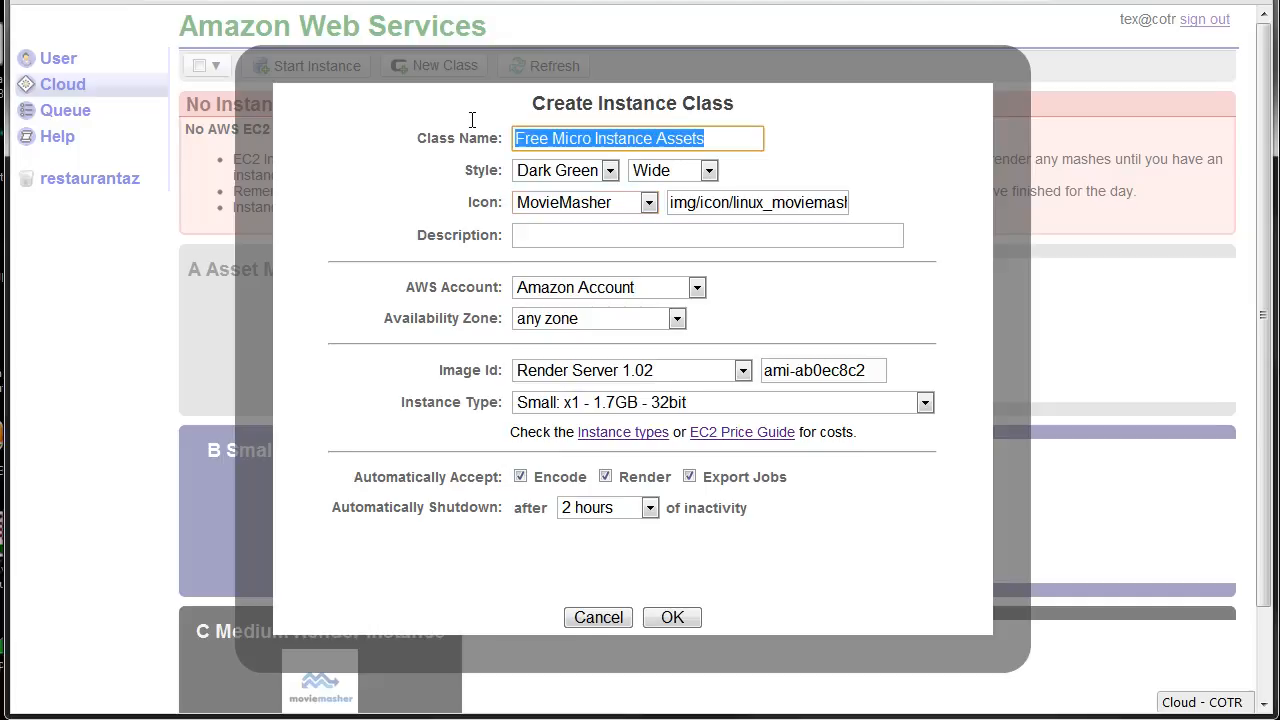
{"action": "left_click", "coordinate": [540, 235]}
{"action": "key", "text": "ctrl+v"}
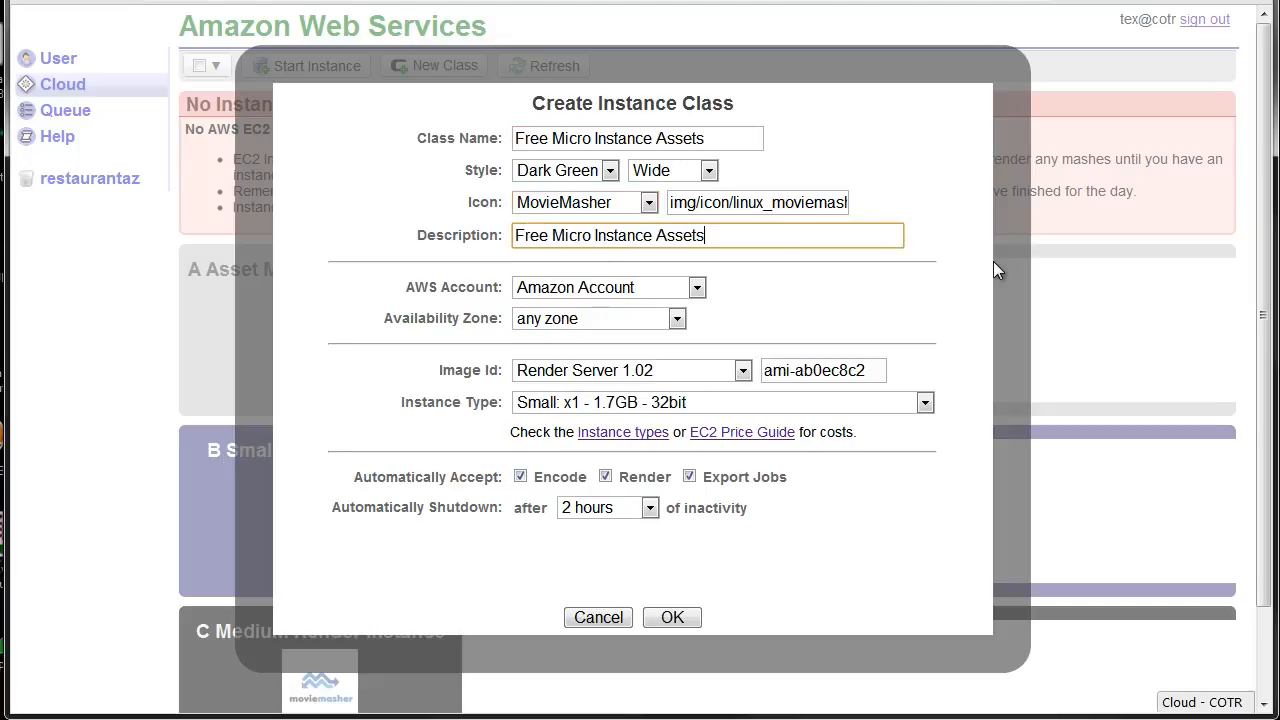
{"action": "left_click_drag", "start_coordinate": [760, 236], "coordinate": [477, 252]}
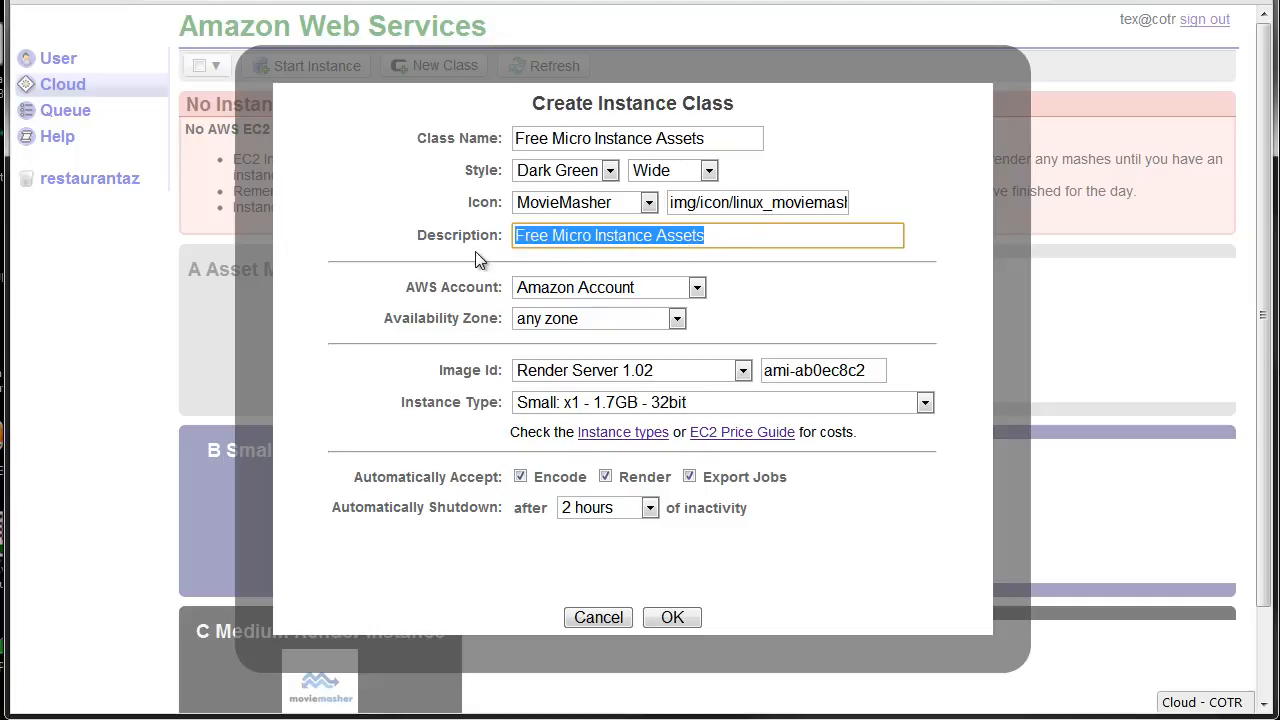
{"action": "type", "text": "Free micro instance for encoding assets only"}
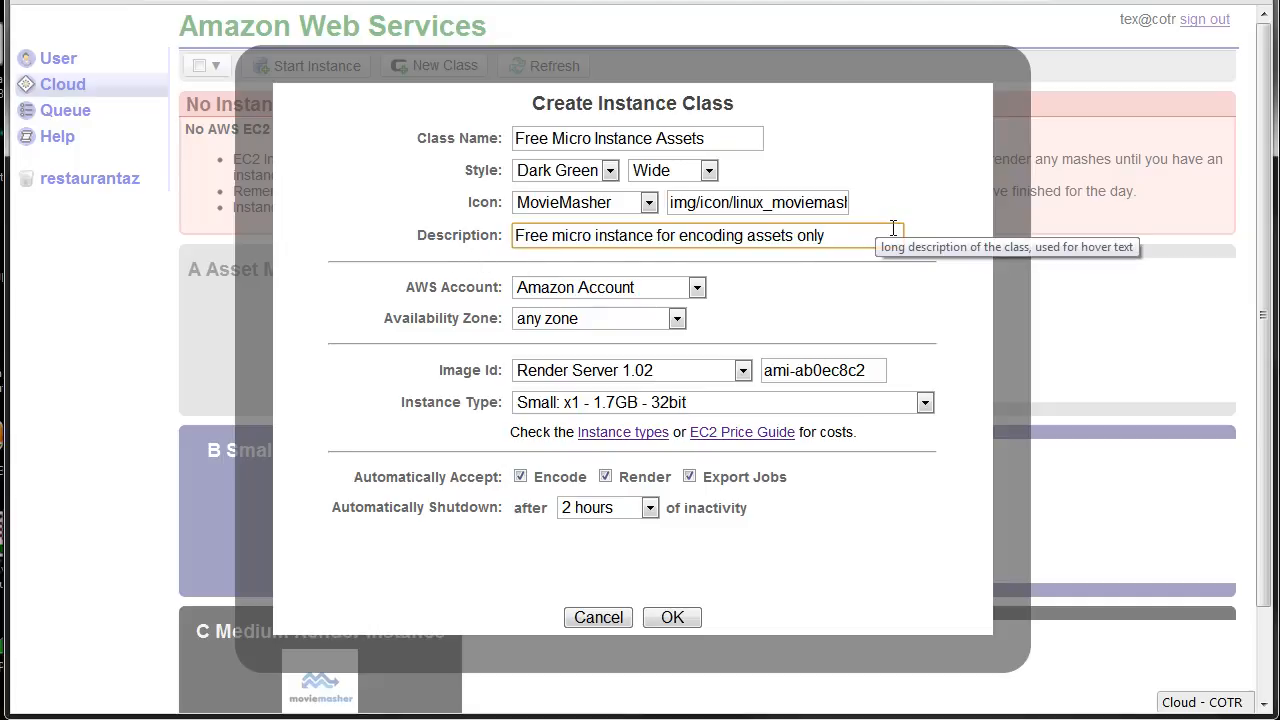
{"action": "left_click", "coordinate": [701, 289]}
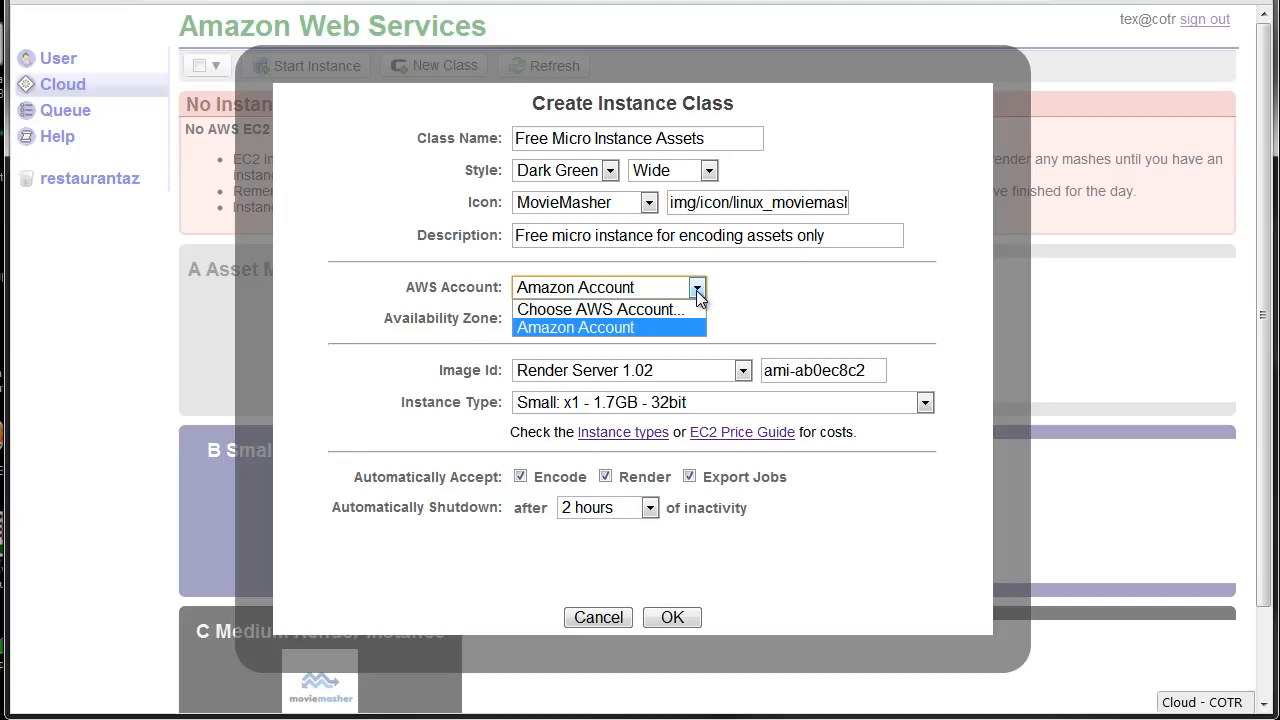
{"action": "left_click", "coordinate": [696, 290]}
{"action": "left_click", "coordinate": [677, 322]}
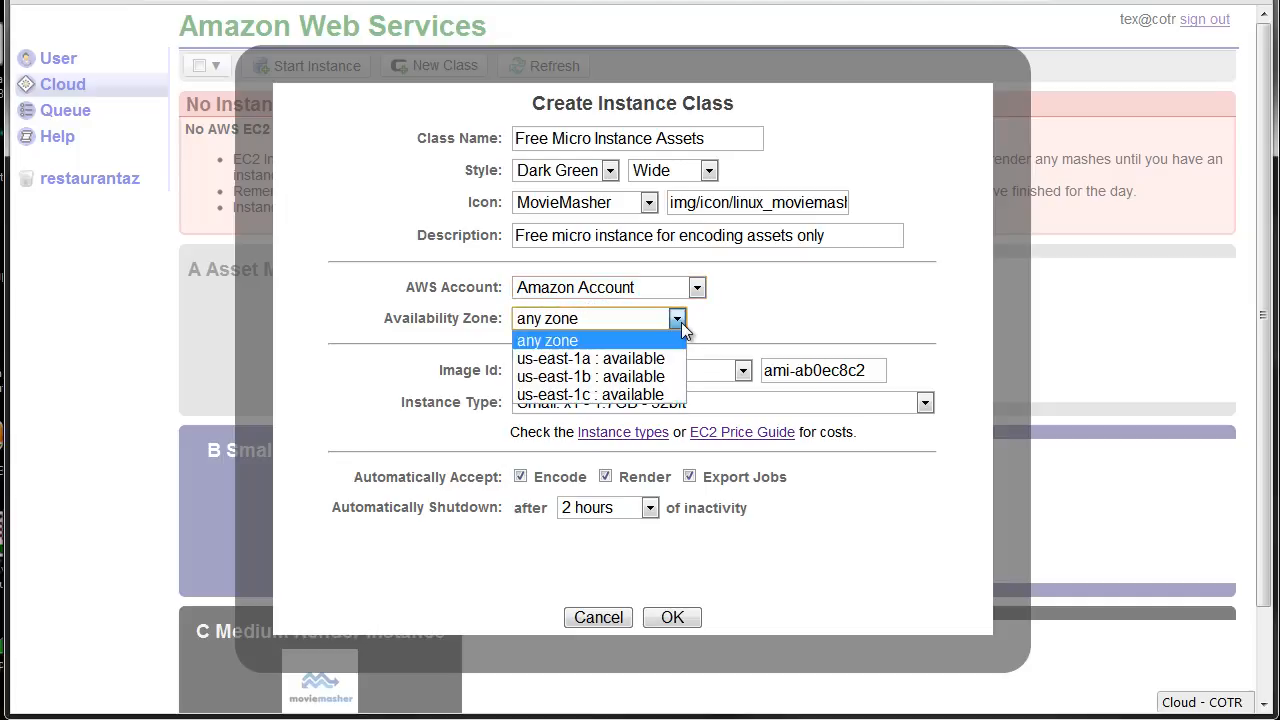
{"action": "left_click", "coordinate": [681, 322]}
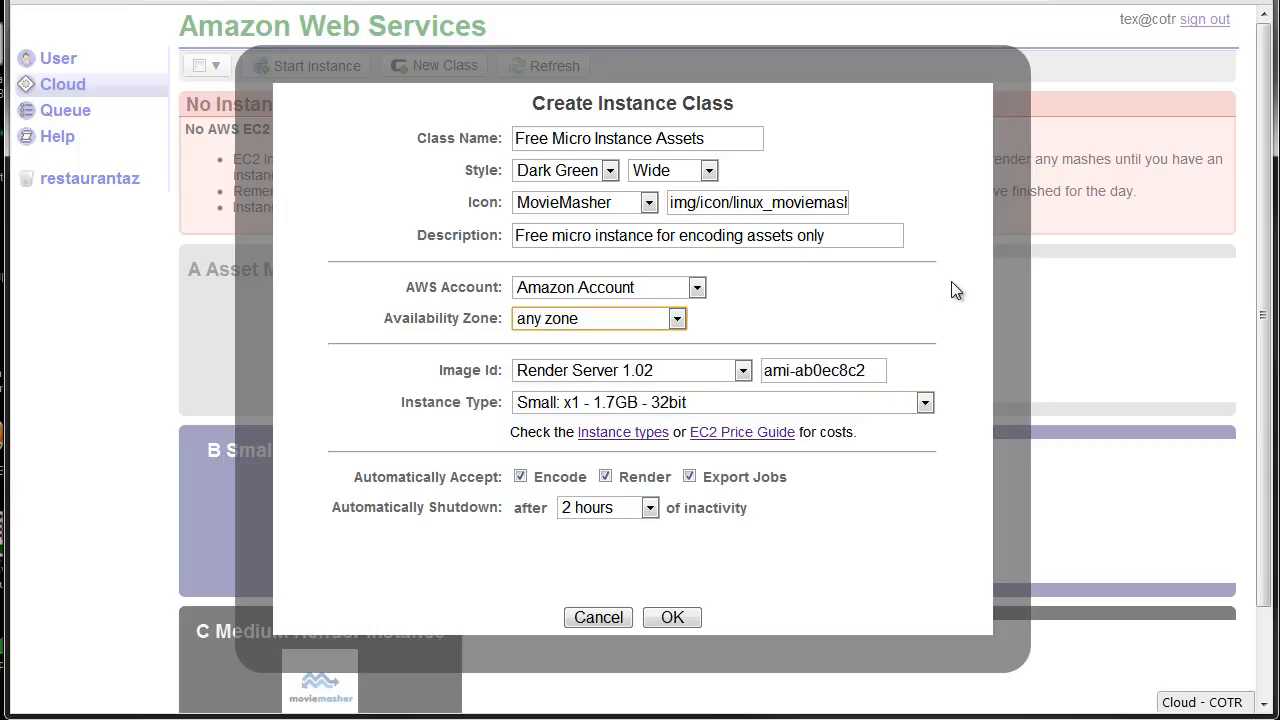
{"action": "left_click", "coordinate": [928, 152]}
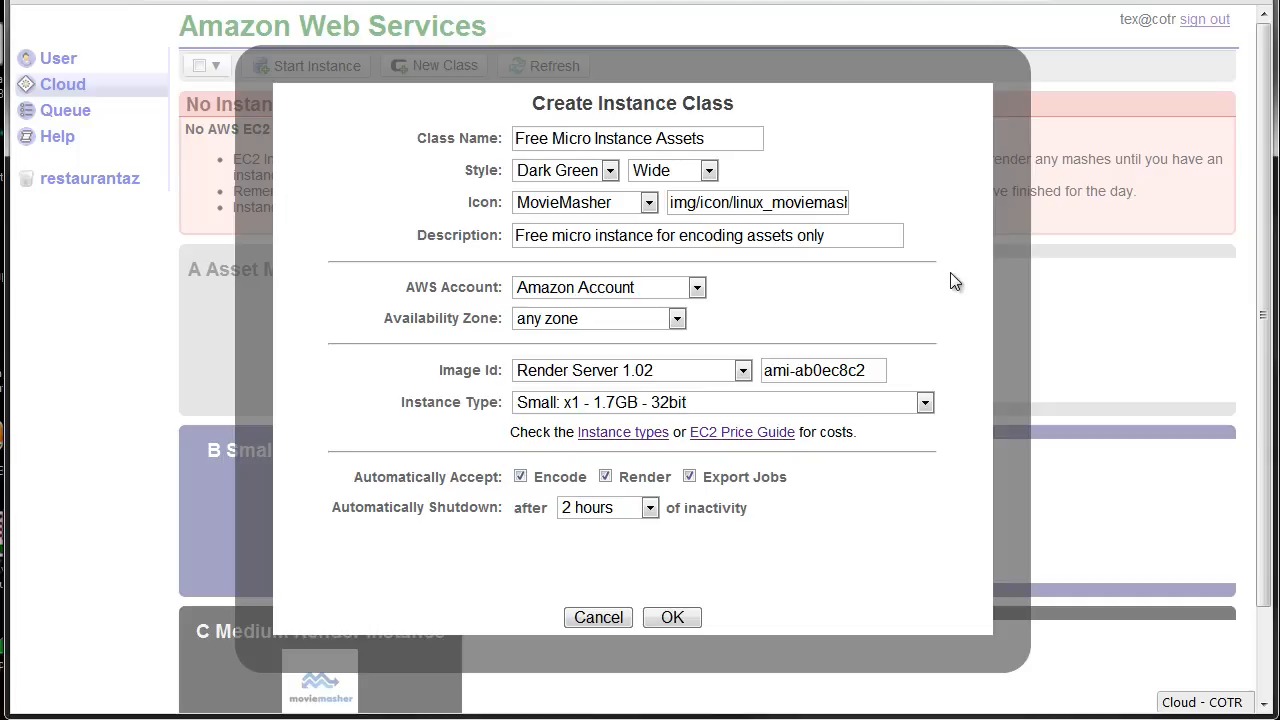
Choose the Render Server 1.02 image and the "Micro: x2 - 613MB - 32/64bit" instance type for the class
{"action": "left_click", "coordinate": [626, 372]}
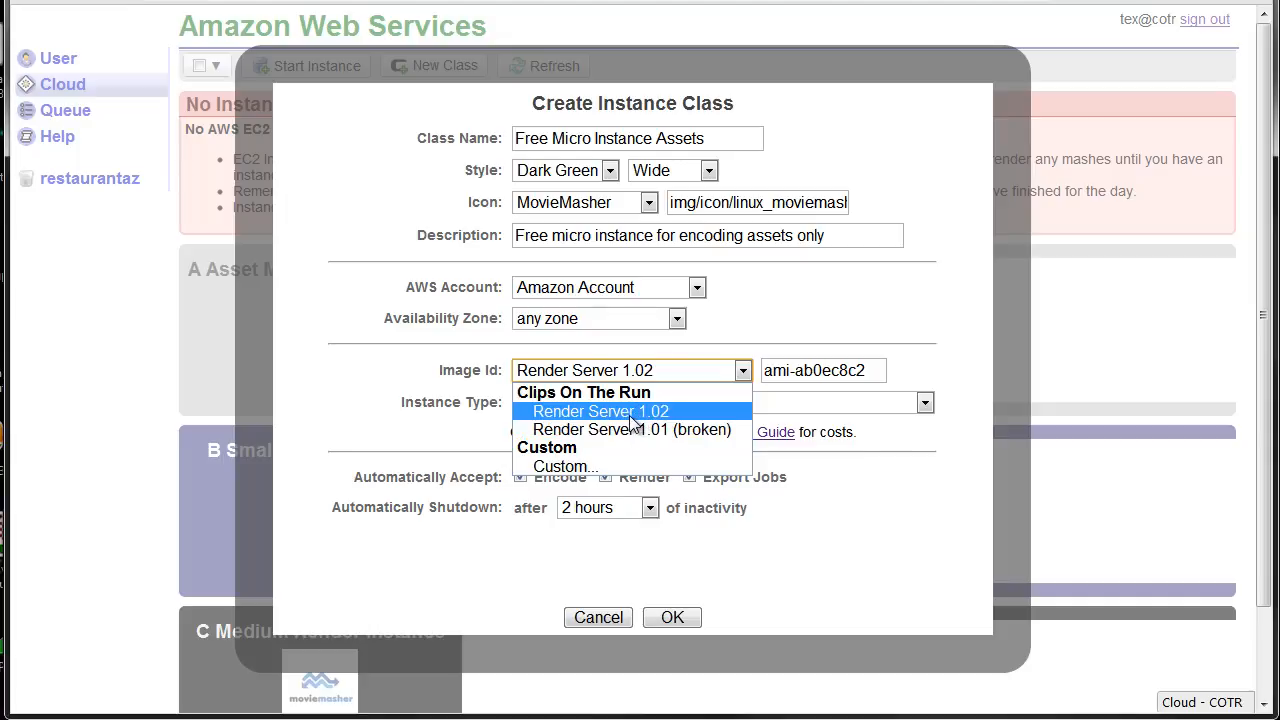
{"action": "left_click", "coordinate": [631, 413]}
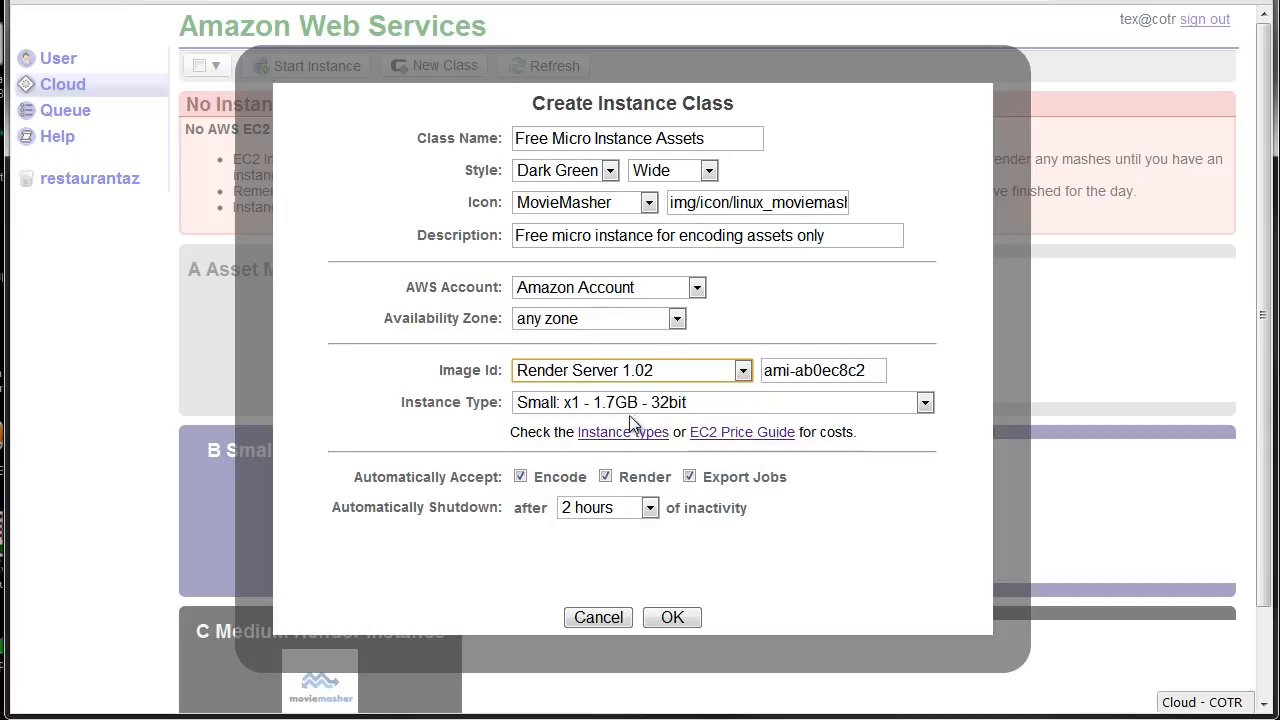
{"action": "left_click", "coordinate": [684, 401]}
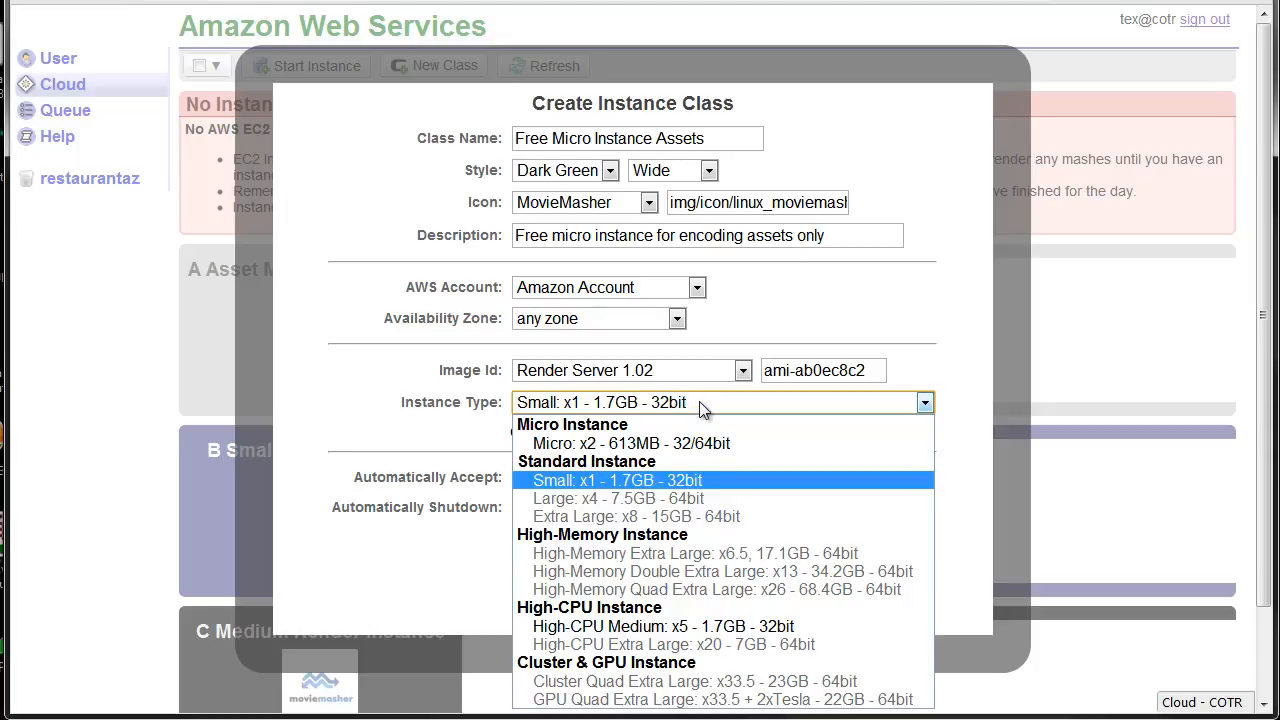
{"action": "left_click", "coordinate": [647, 445]}
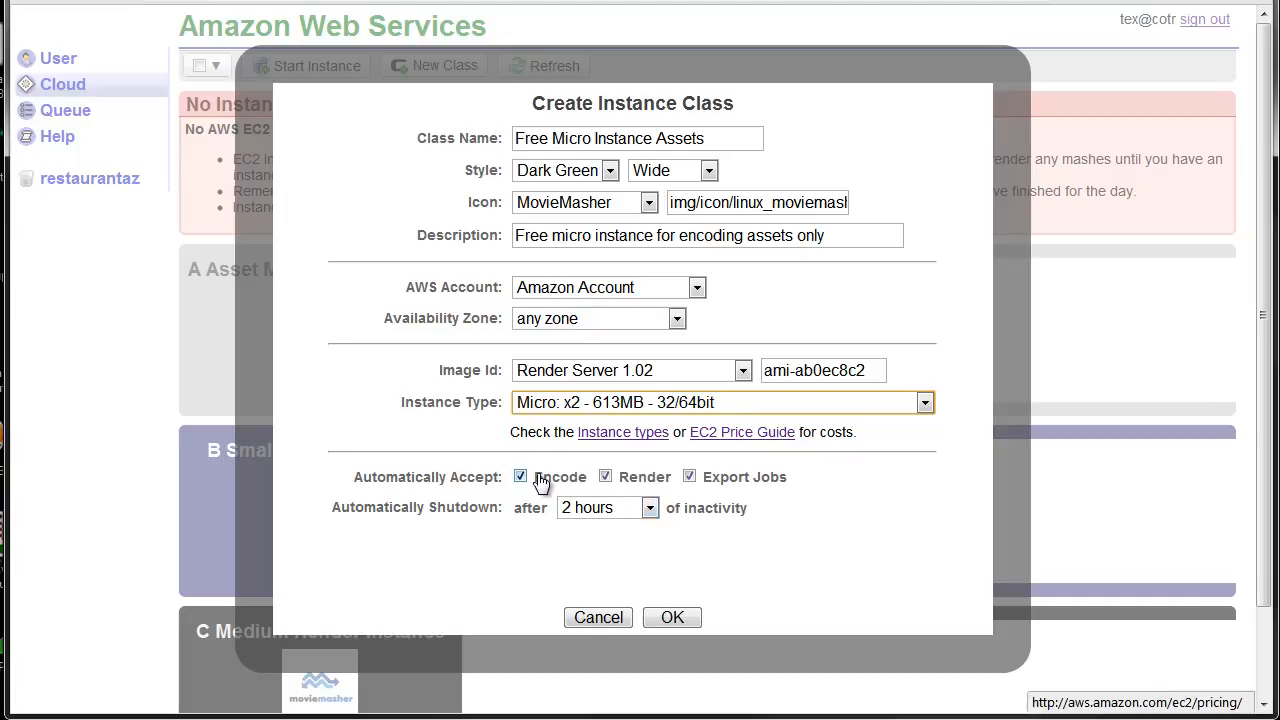
Exclude Render and Export Jobs from automatic acceptance, leaving only Encode, and set automatic shutdown to never
{"action": "left_click", "coordinate": [606, 477]}
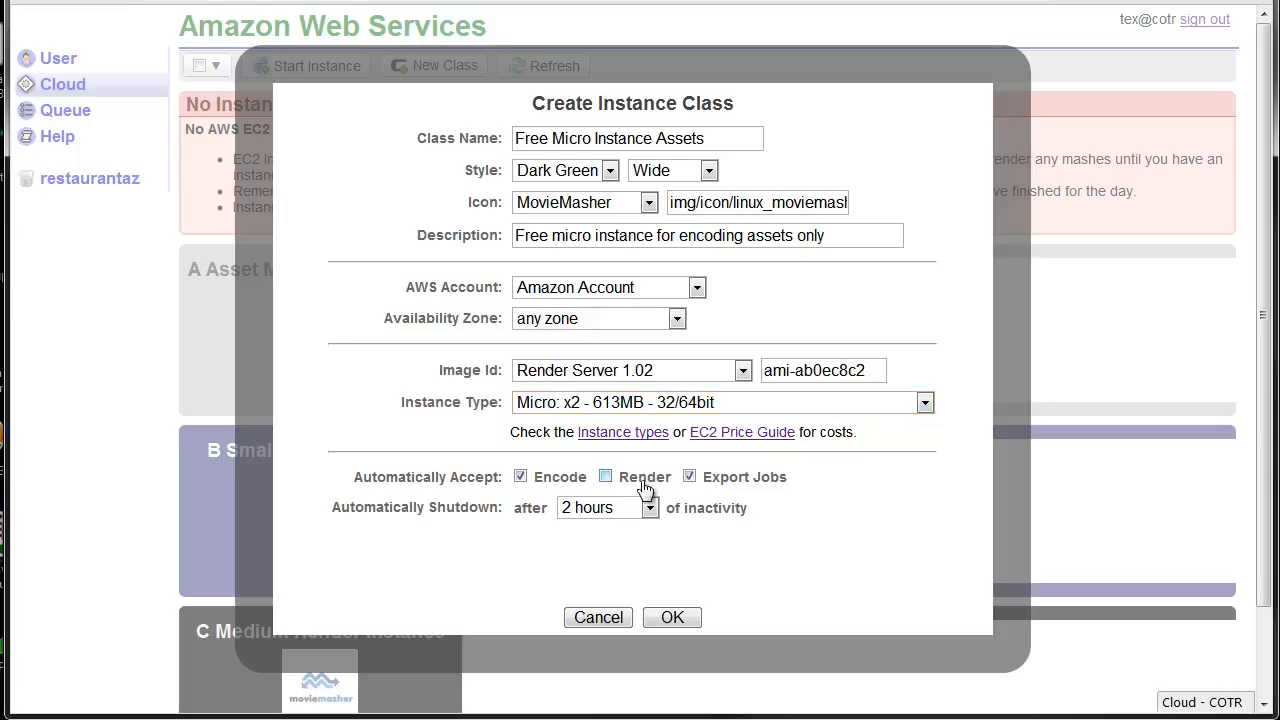
{"action": "left_click", "coordinate": [689, 476]}
{"action": "left_click", "coordinate": [650, 508]}
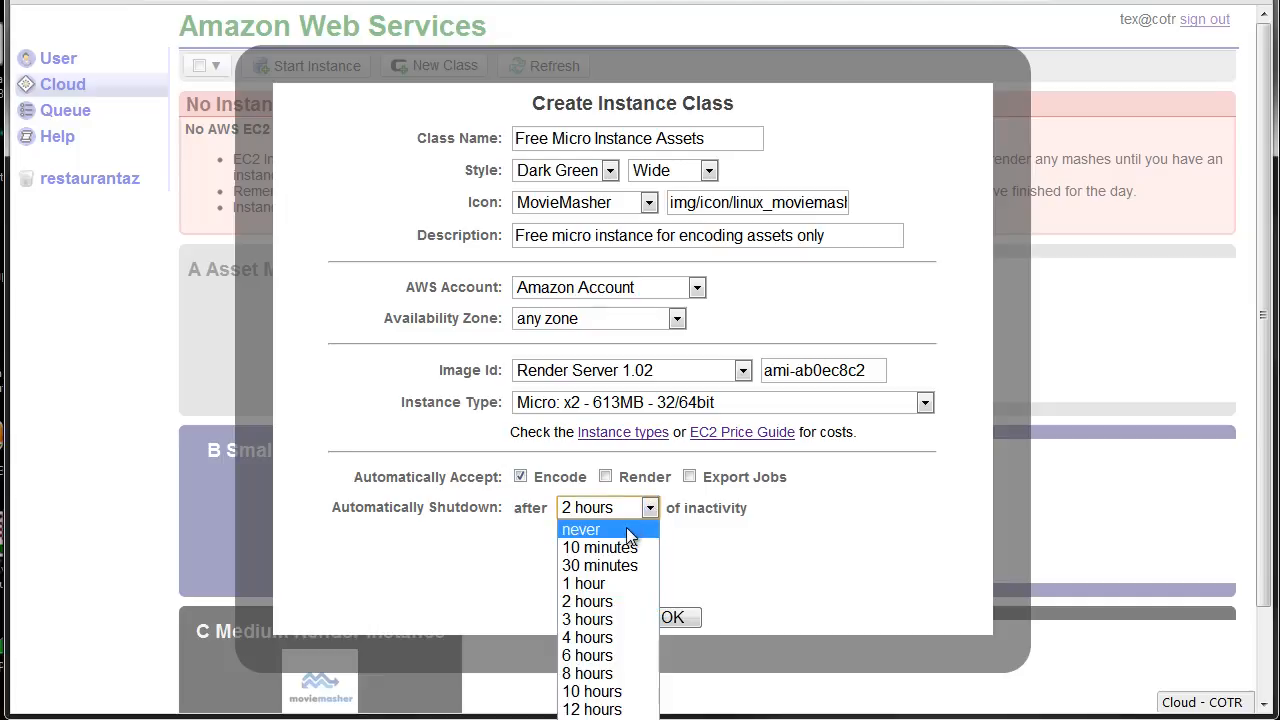
{"action": "left_click", "coordinate": [630, 537]}
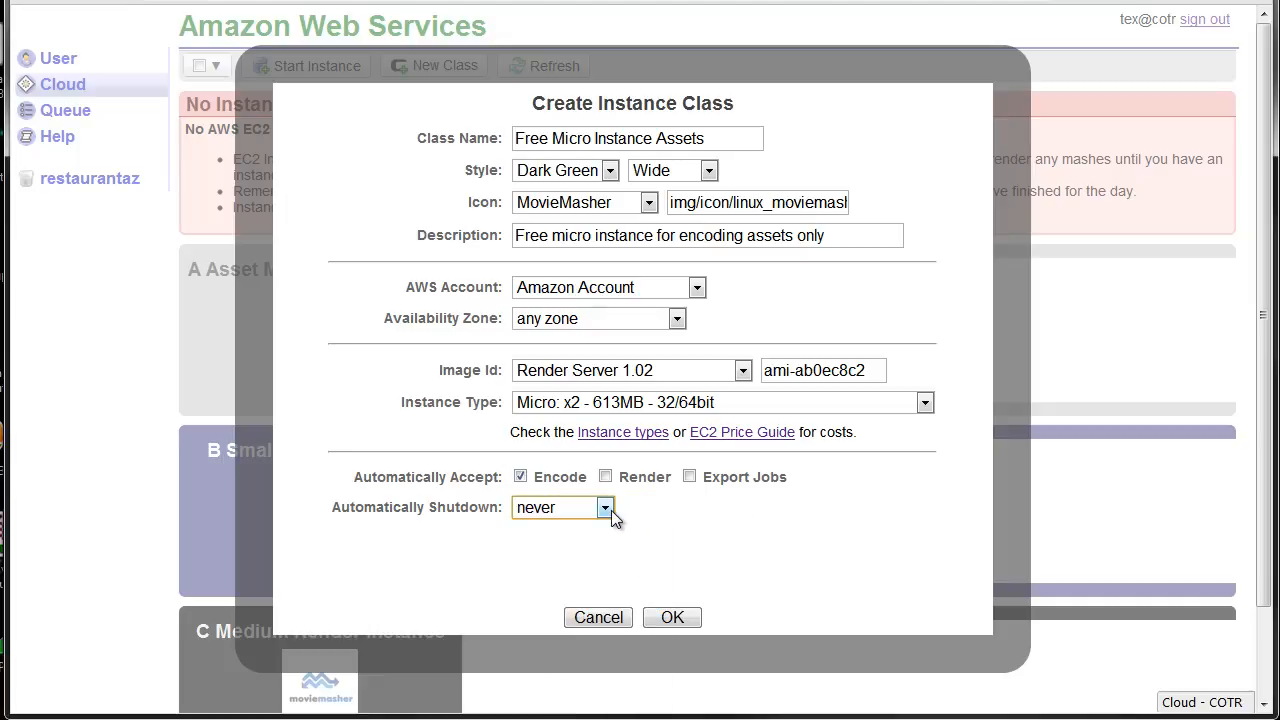
Try automatic shutdown after 8 hours of inactivity and return the setting to never
{"action": "left_click", "coordinate": [607, 509]}
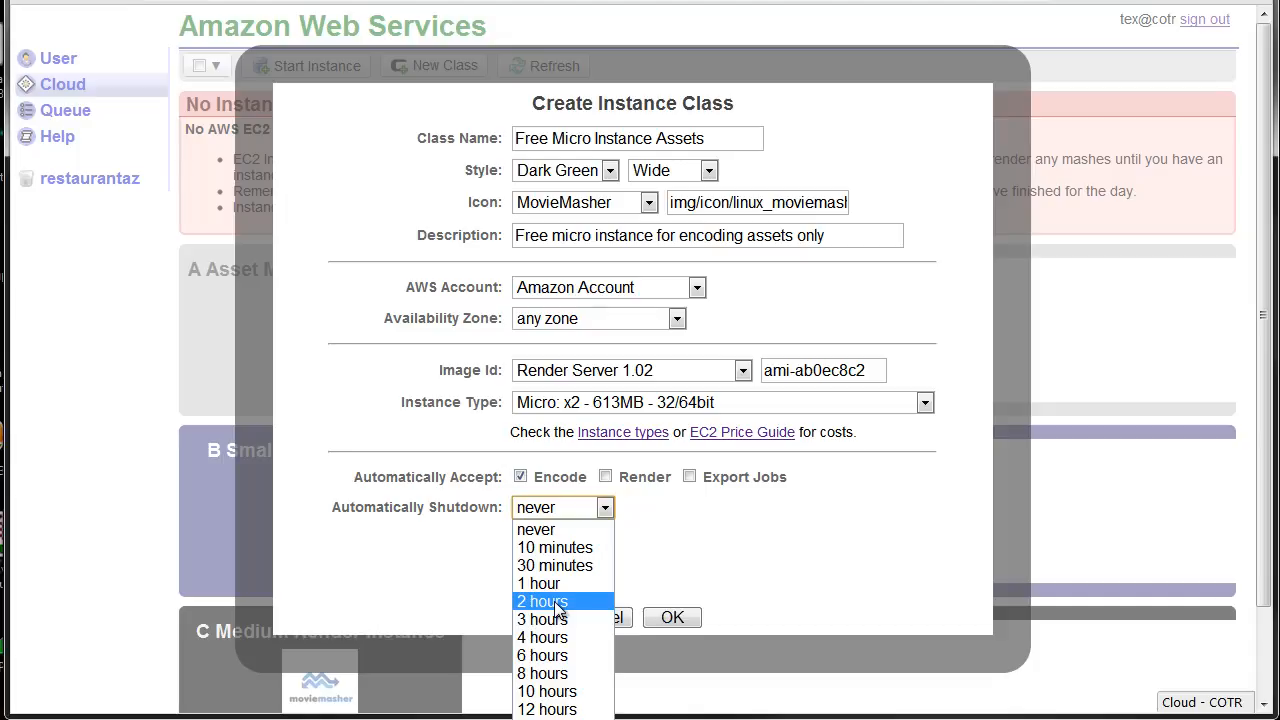
{"action": "left_click", "coordinate": [546, 675]}
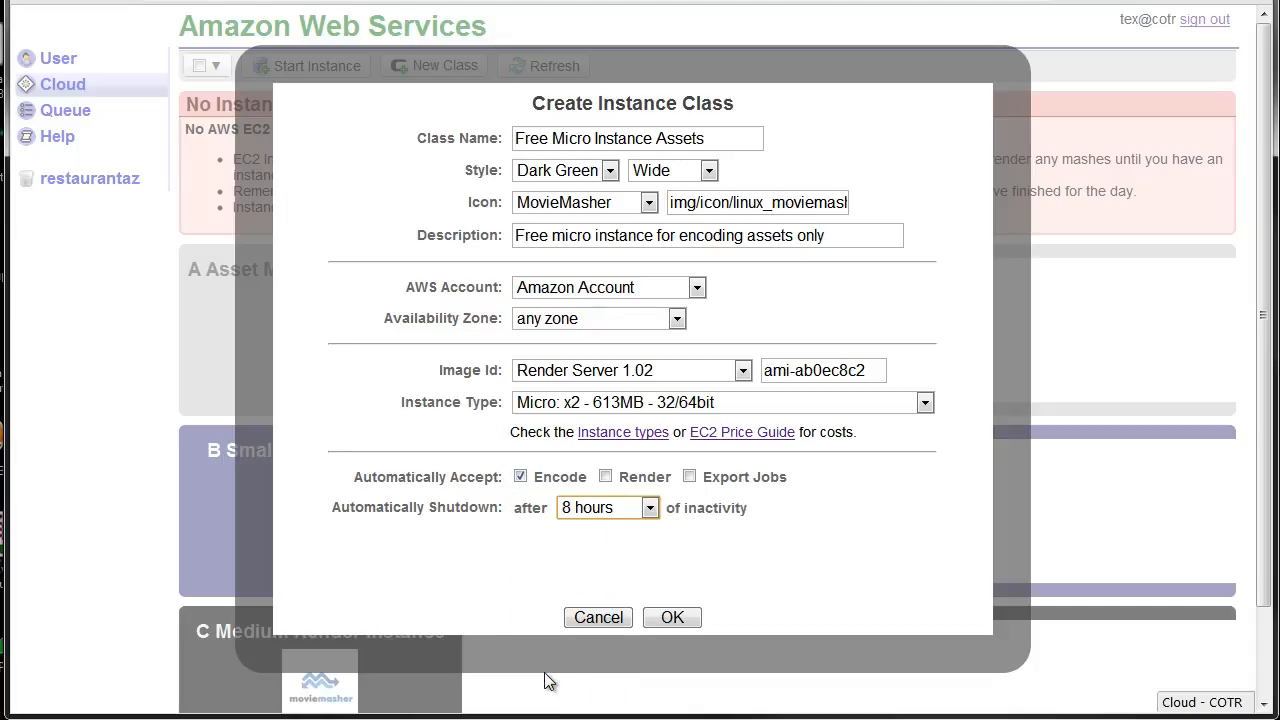
{"action": "left_click", "coordinate": [650, 508]}
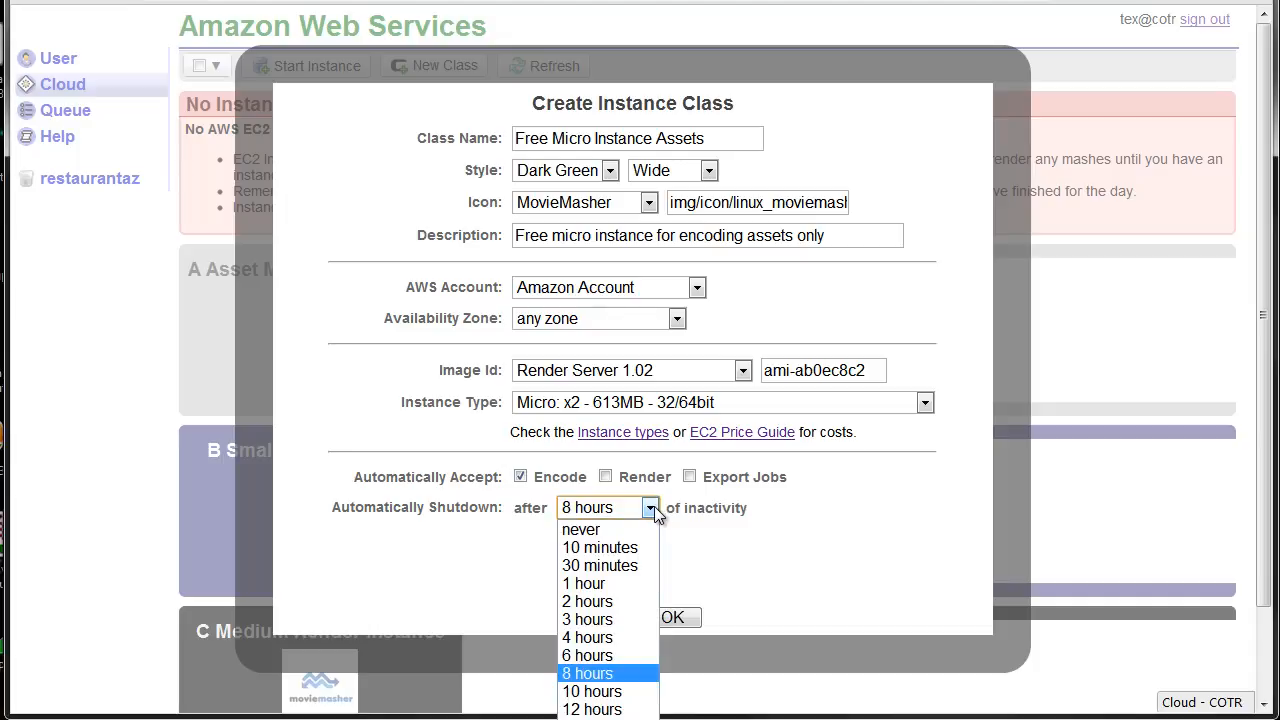
{"action": "left_click", "coordinate": [654, 506]}
{"action": "left_click", "coordinate": [654, 506]}
{"action": "left_click", "coordinate": [630, 531]}
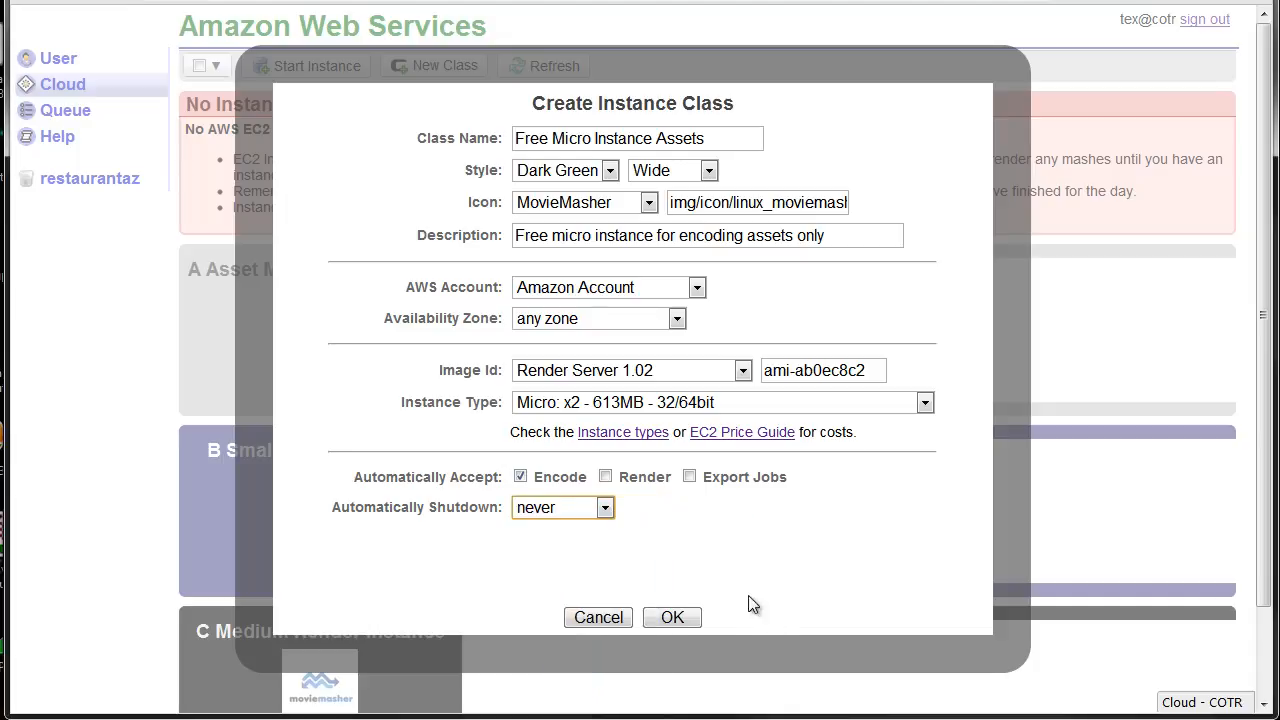
Save the Free Micro Instance Assets class and start an EC2 instance from it using the class settings
{"action": "left_click", "coordinate": [669, 616]}
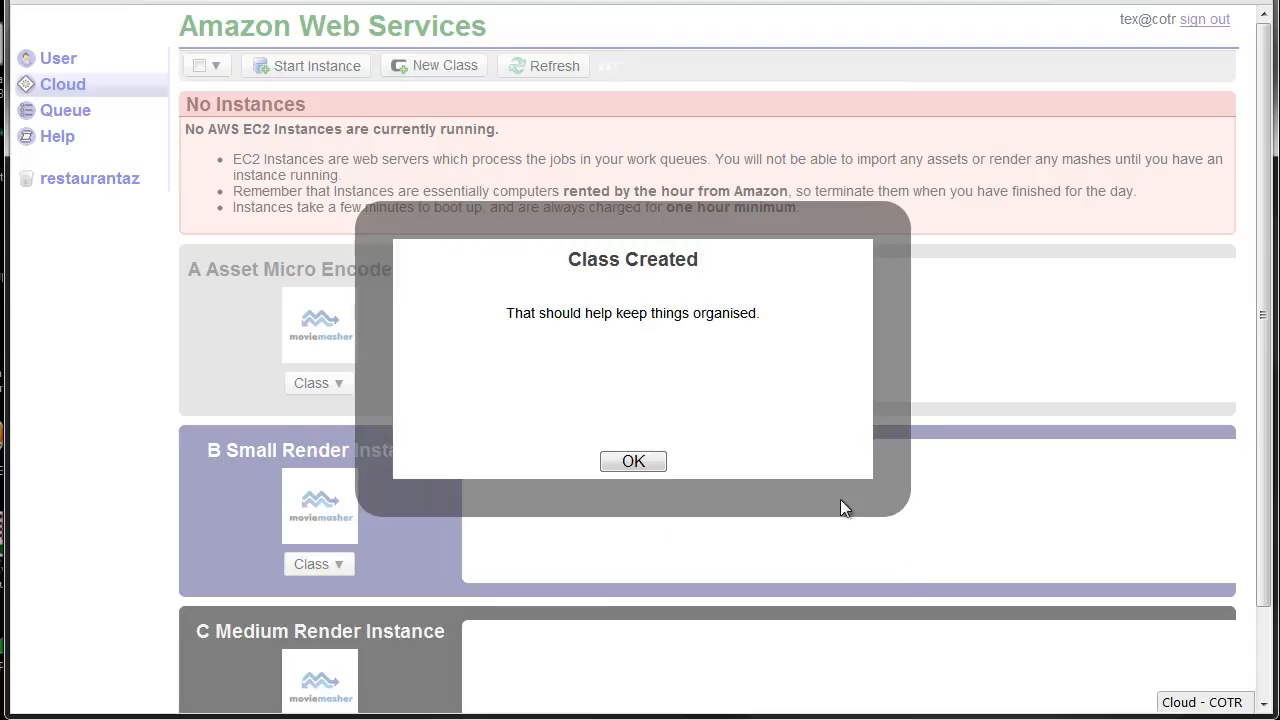
{"action": "left_click", "coordinate": [645, 462]}
{"action": "scroll", "coordinate": [756, 405], "scroll_direction": "down", "scroll_amount": 3}
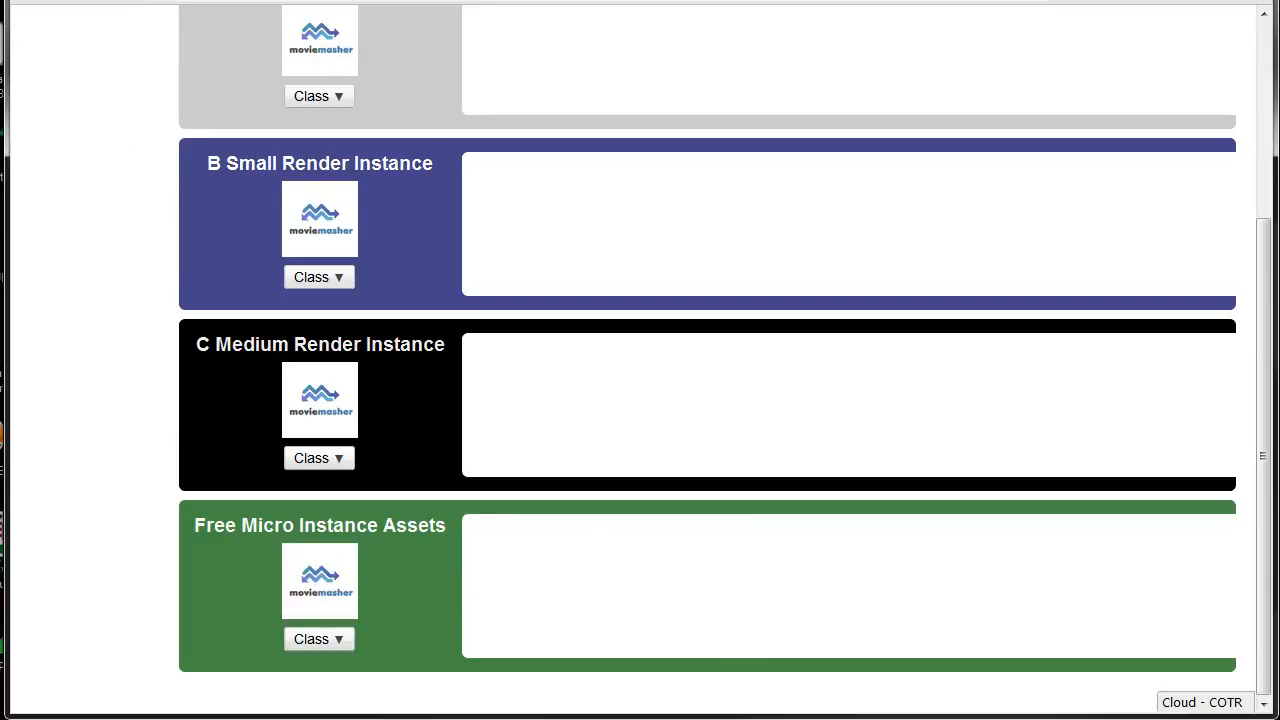
{"action": "left_click", "coordinate": [334, 638]}
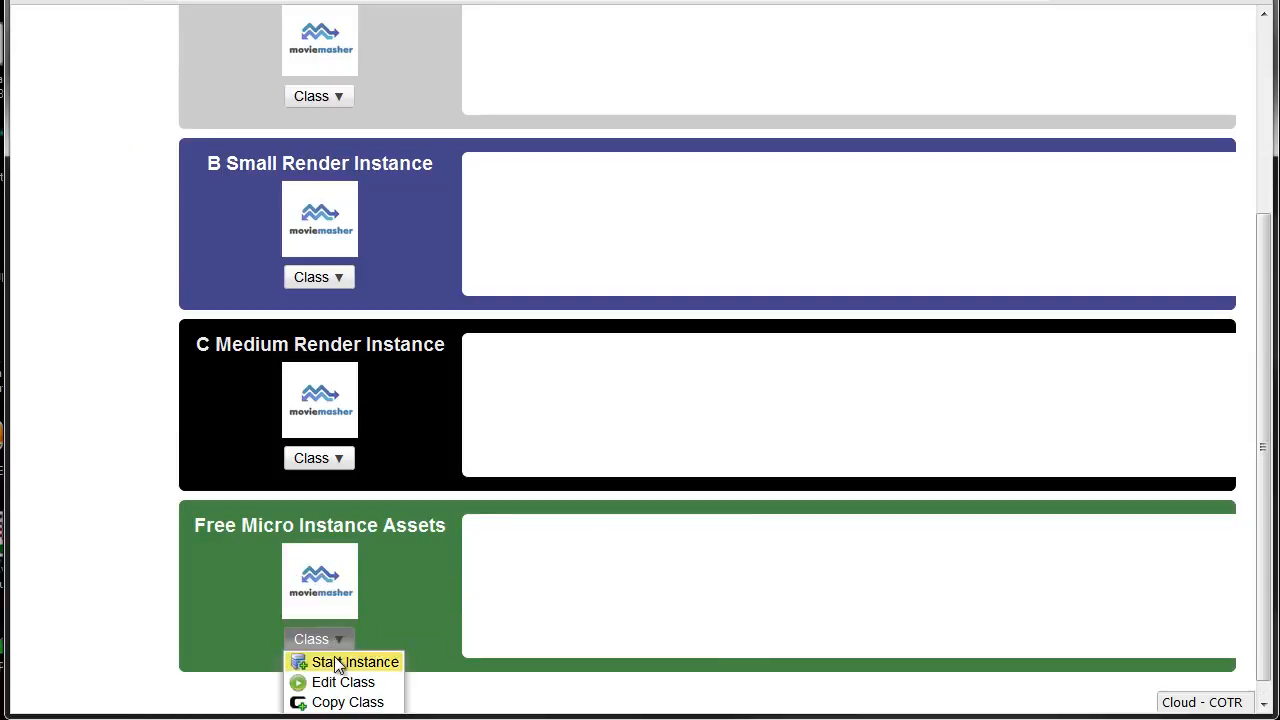
{"action": "left_click", "coordinate": [336, 663]}
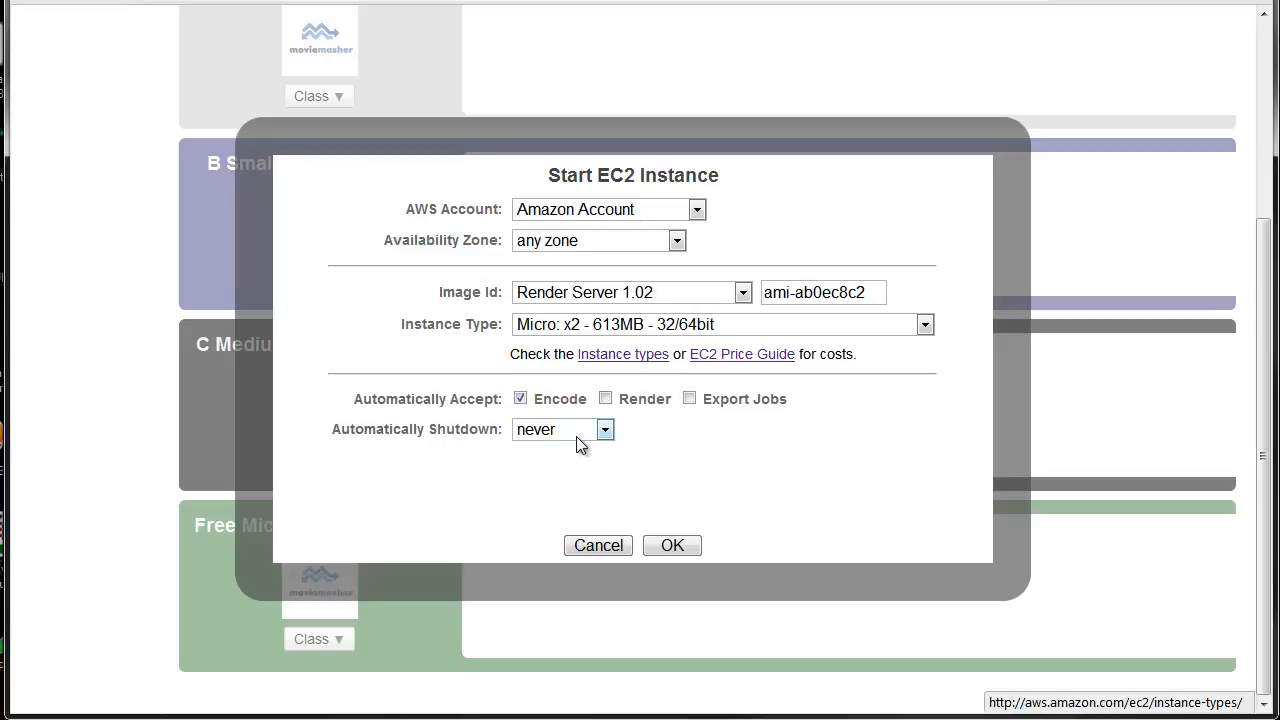
{"action": "left_click", "coordinate": [686, 547]}
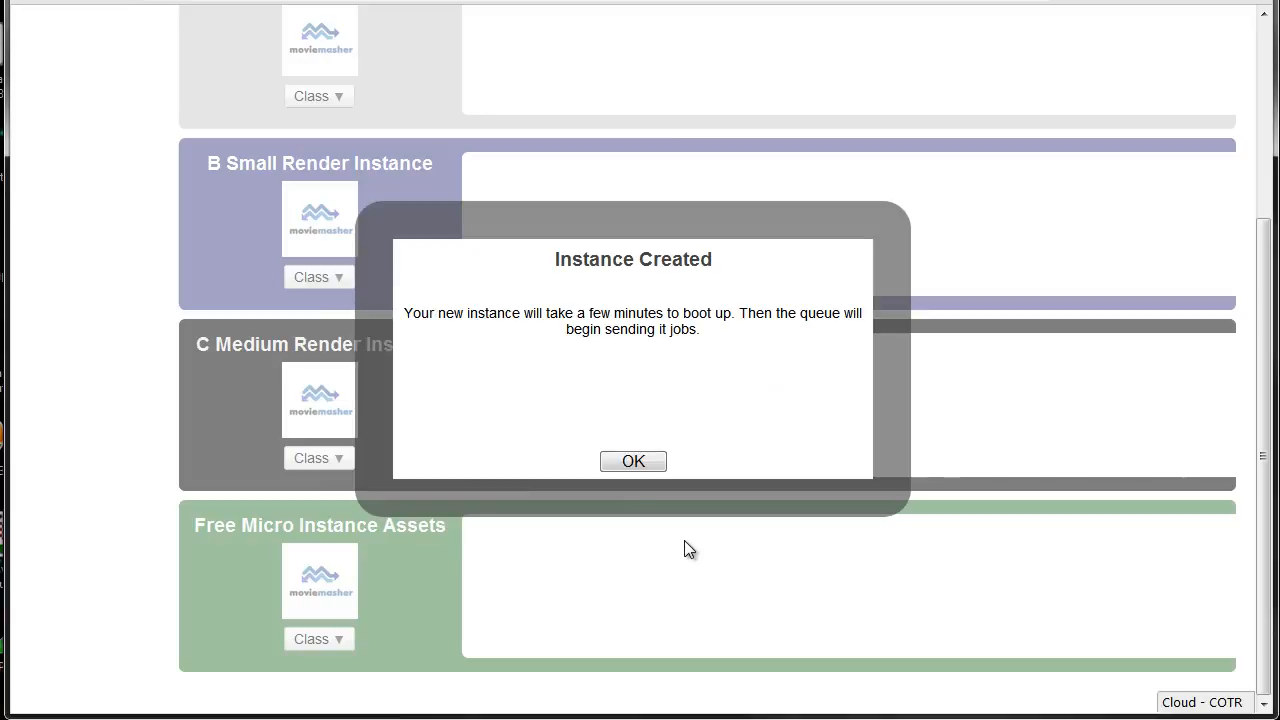
{"action": "left_click", "coordinate": [634, 461]}
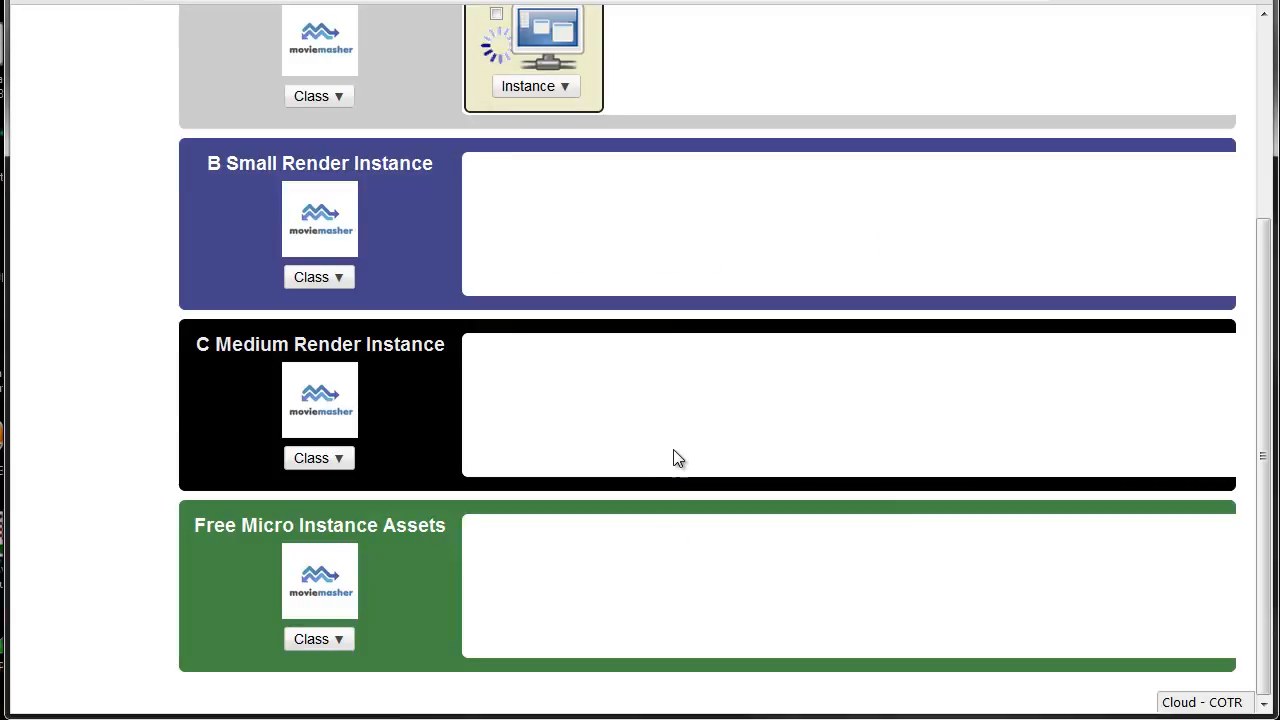
Expand the new instance's details, examine its automatic shutdown choices, and collapse the details
{"action": "scroll", "coordinate": [677, 457], "scroll_direction": "up", "scroll_amount": 3}
{"action": "scroll", "coordinate": [673, 457], "scroll_direction": "up", "scroll_amount": 2}
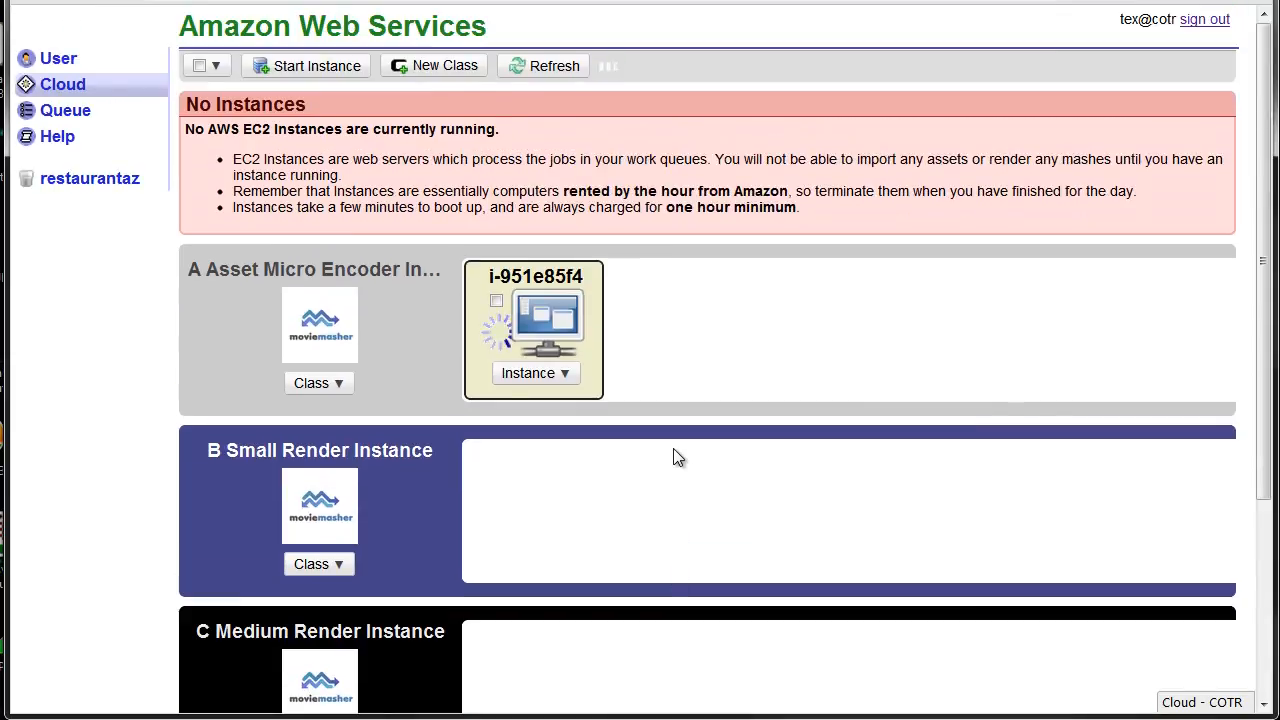
{"action": "left_click", "coordinate": [540, 318]}
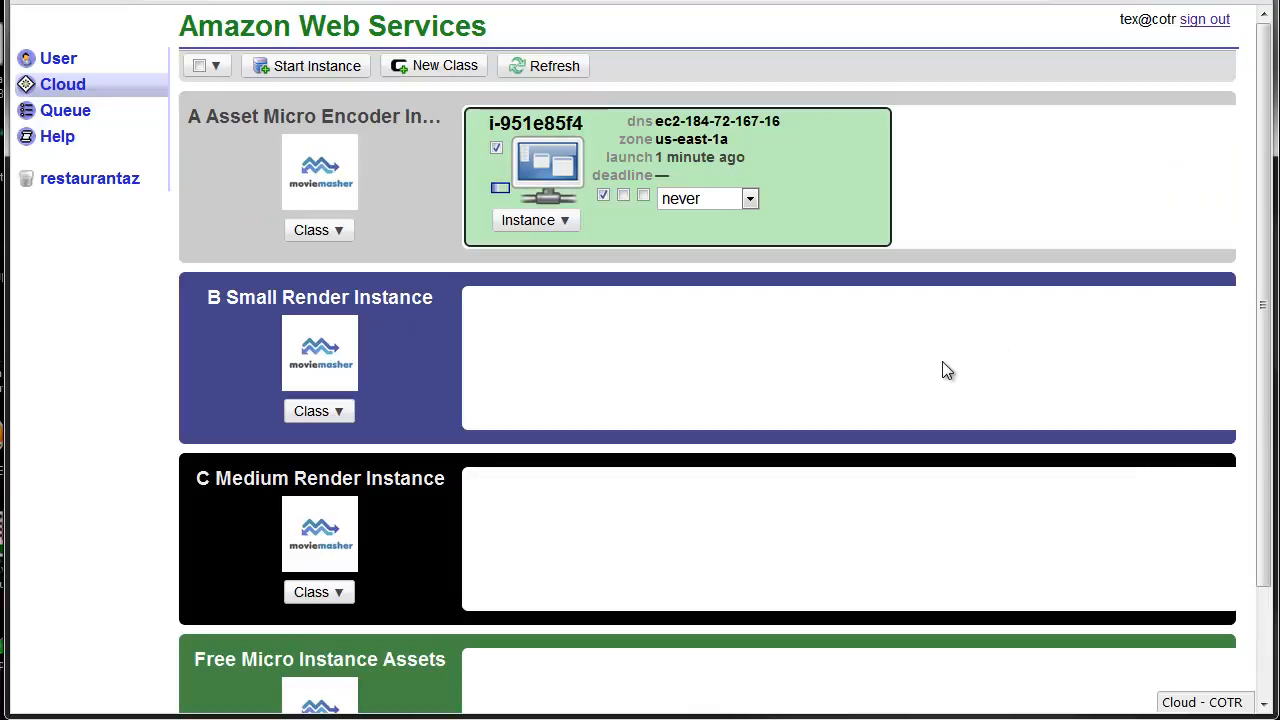
{"action": "left_click", "coordinate": [739, 200]}
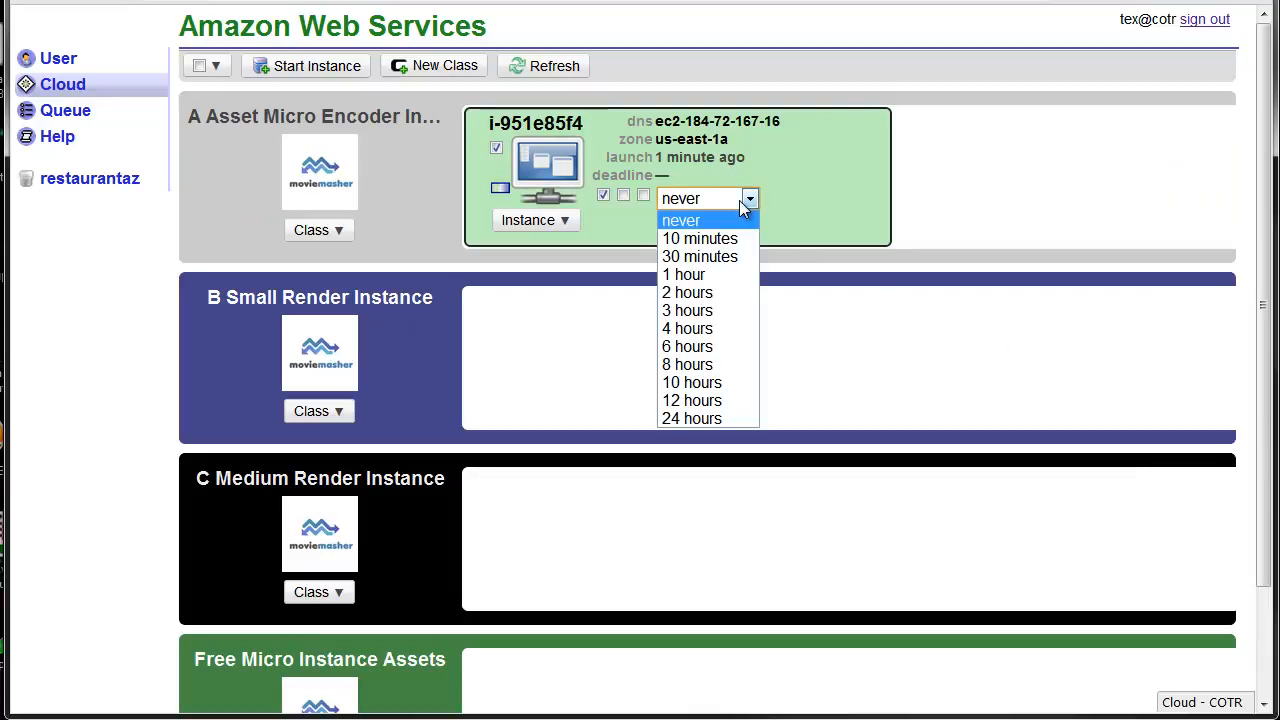
{"action": "left_click", "coordinate": [739, 200]}
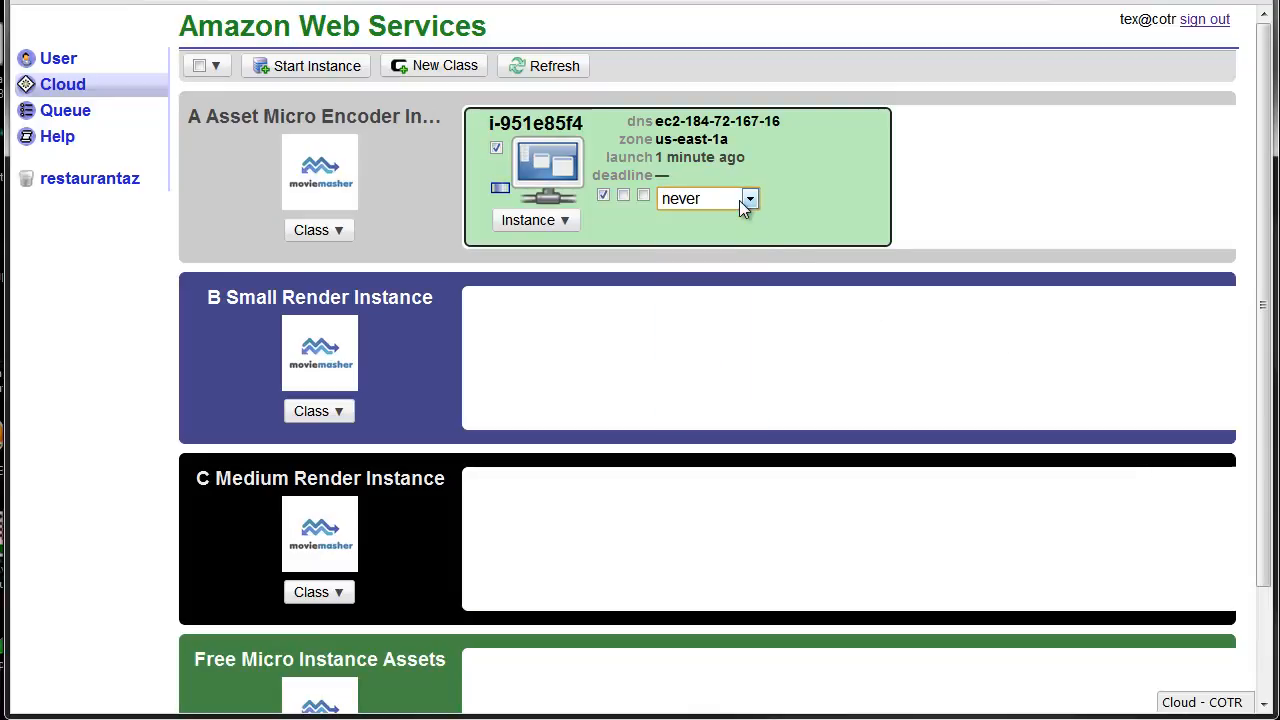
{"action": "left_click", "coordinate": [558, 173]}
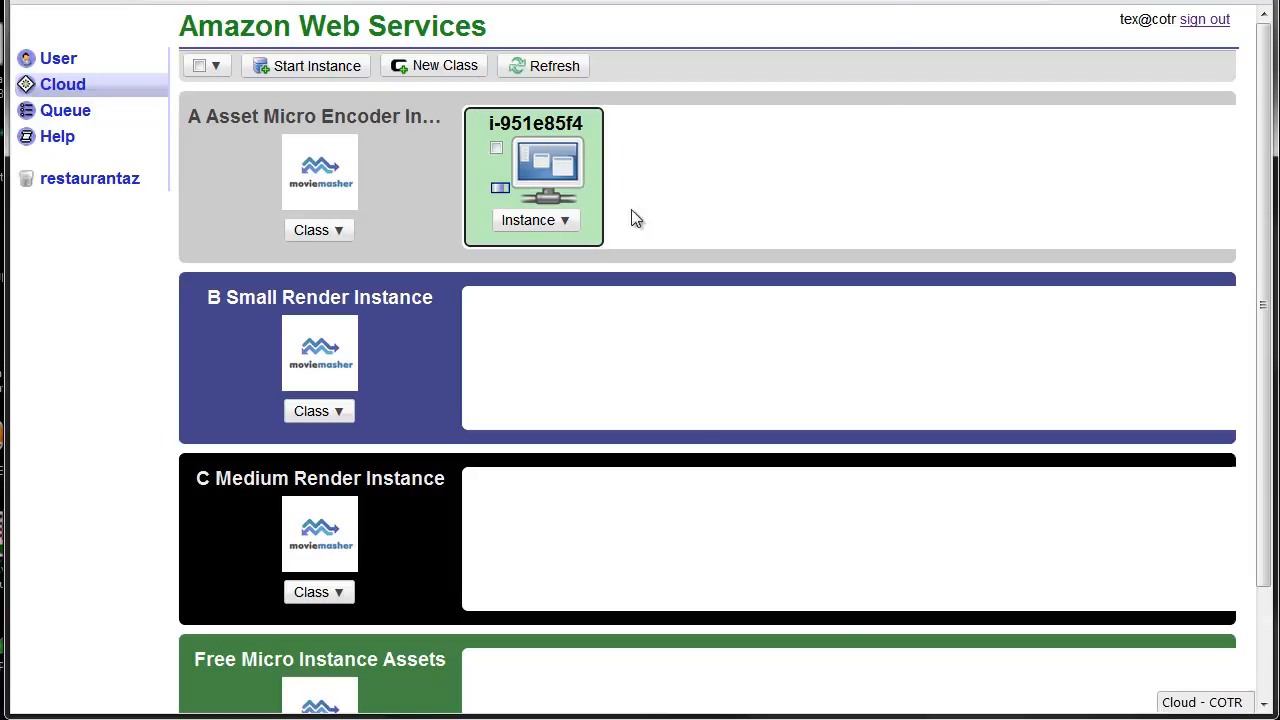
Expand the instance's details, try automatic shutdown after 2 hours, and return the setting to never
{"action": "left_click", "coordinate": [537, 168]}
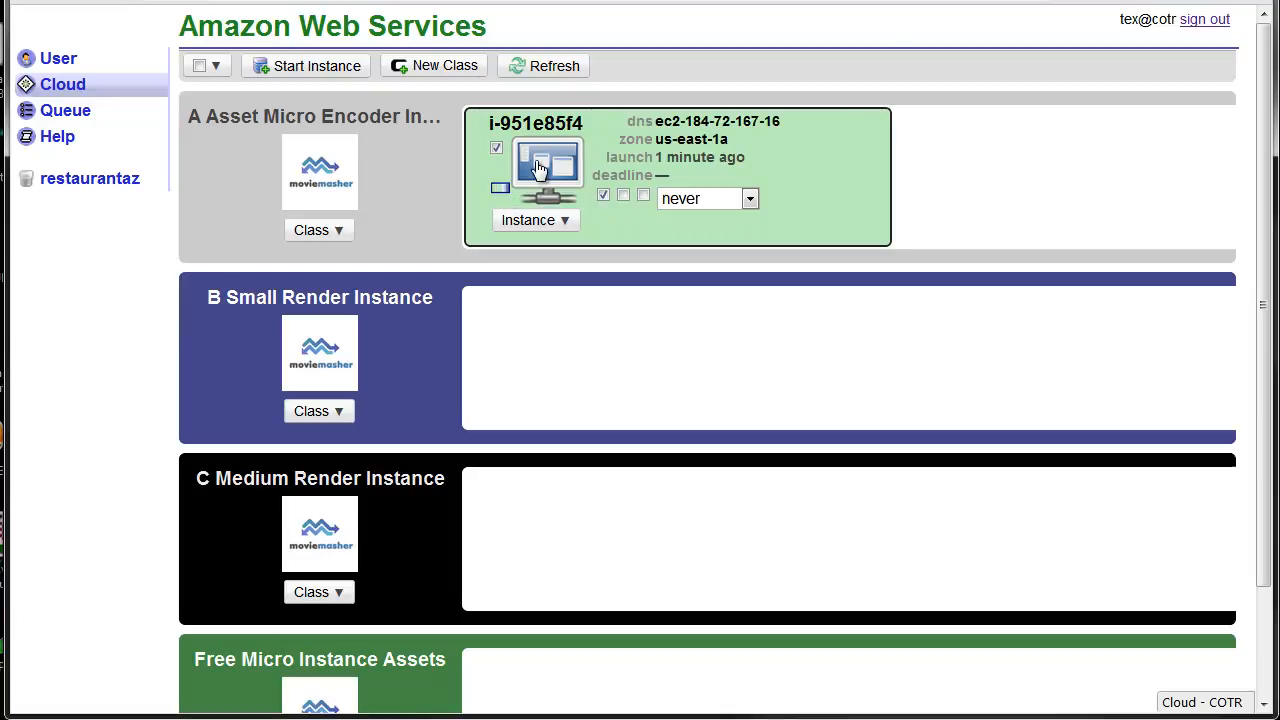
{"action": "left_click", "coordinate": [751, 199]}
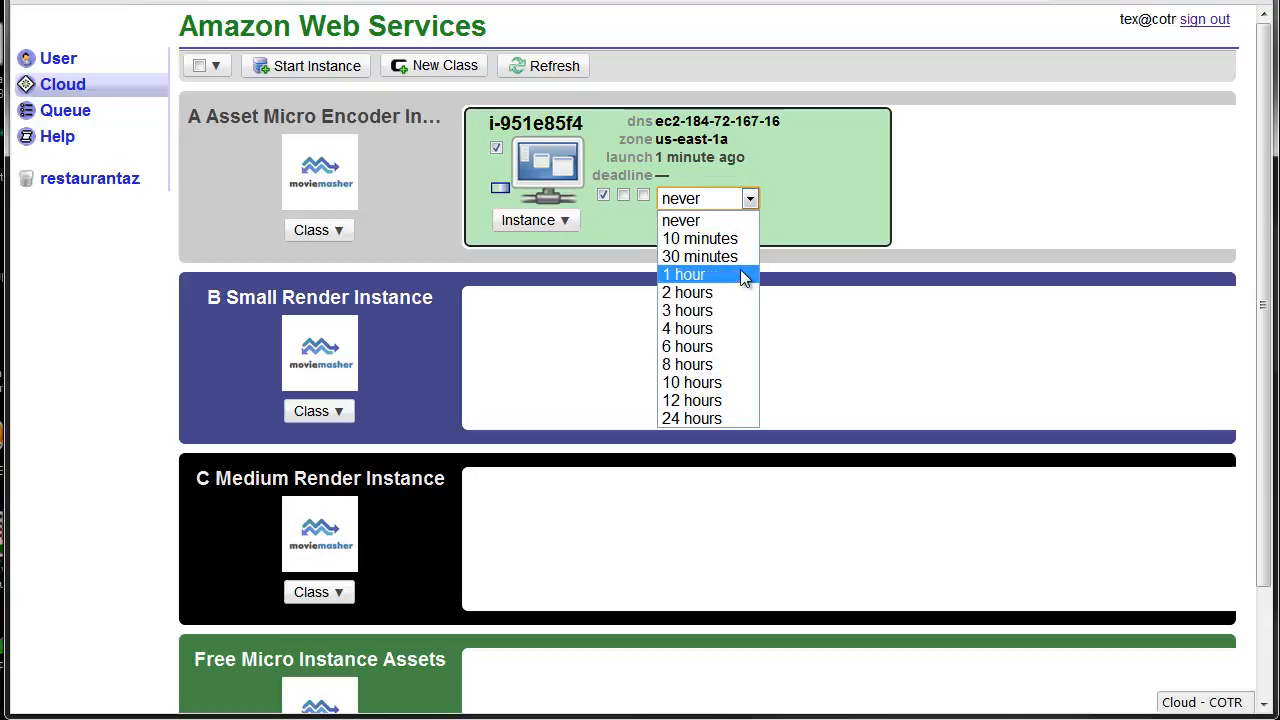
{"action": "left_click", "coordinate": [707, 293]}
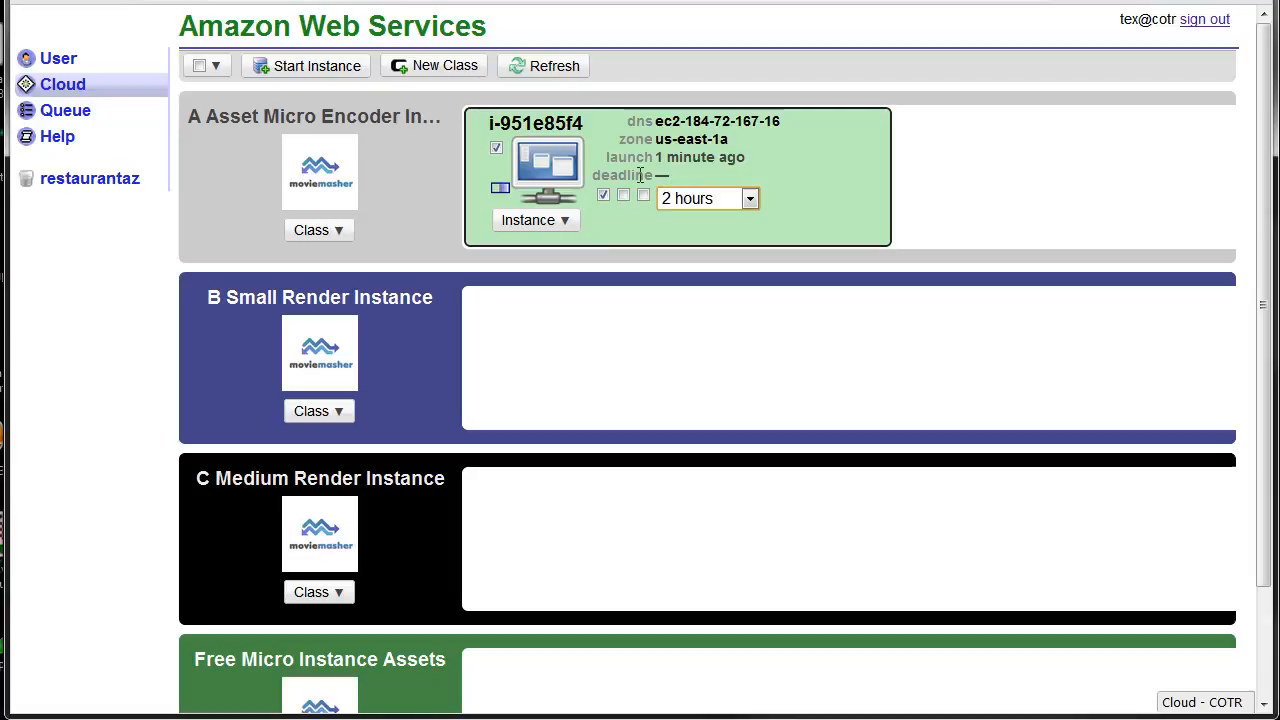
{"action": "left_click", "coordinate": [749, 199]}
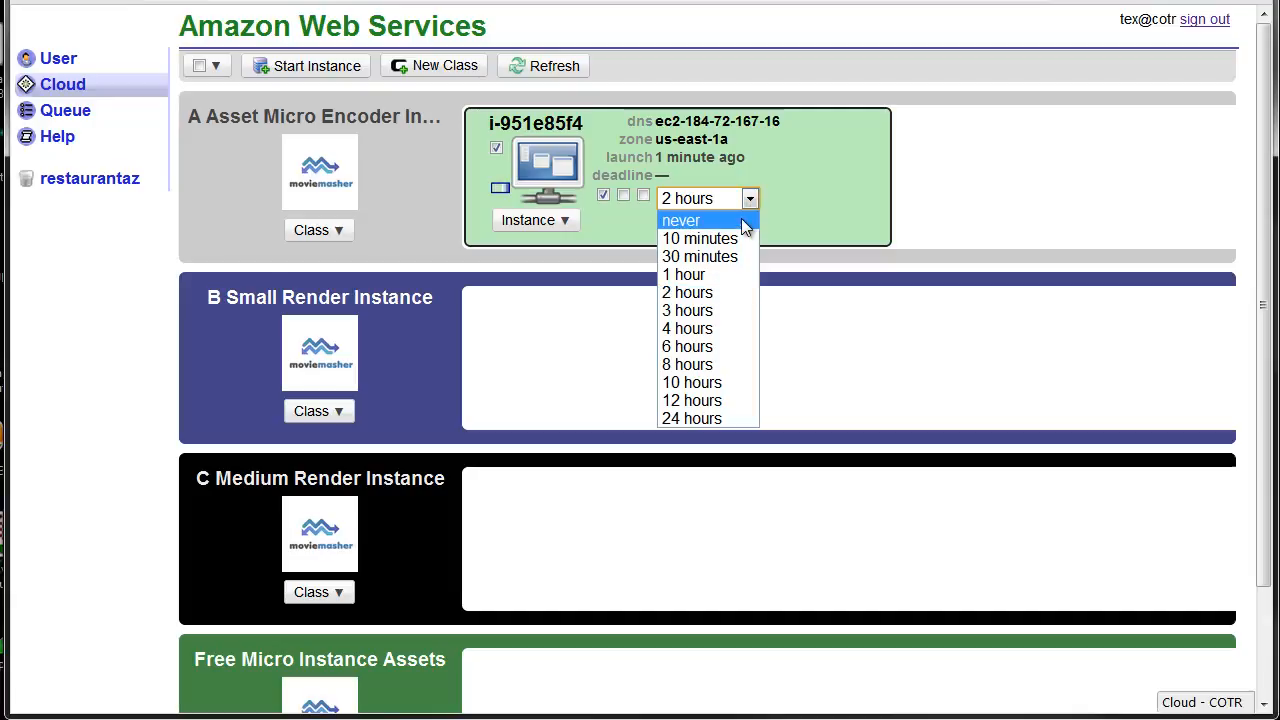
{"action": "left_click", "coordinate": [737, 224]}
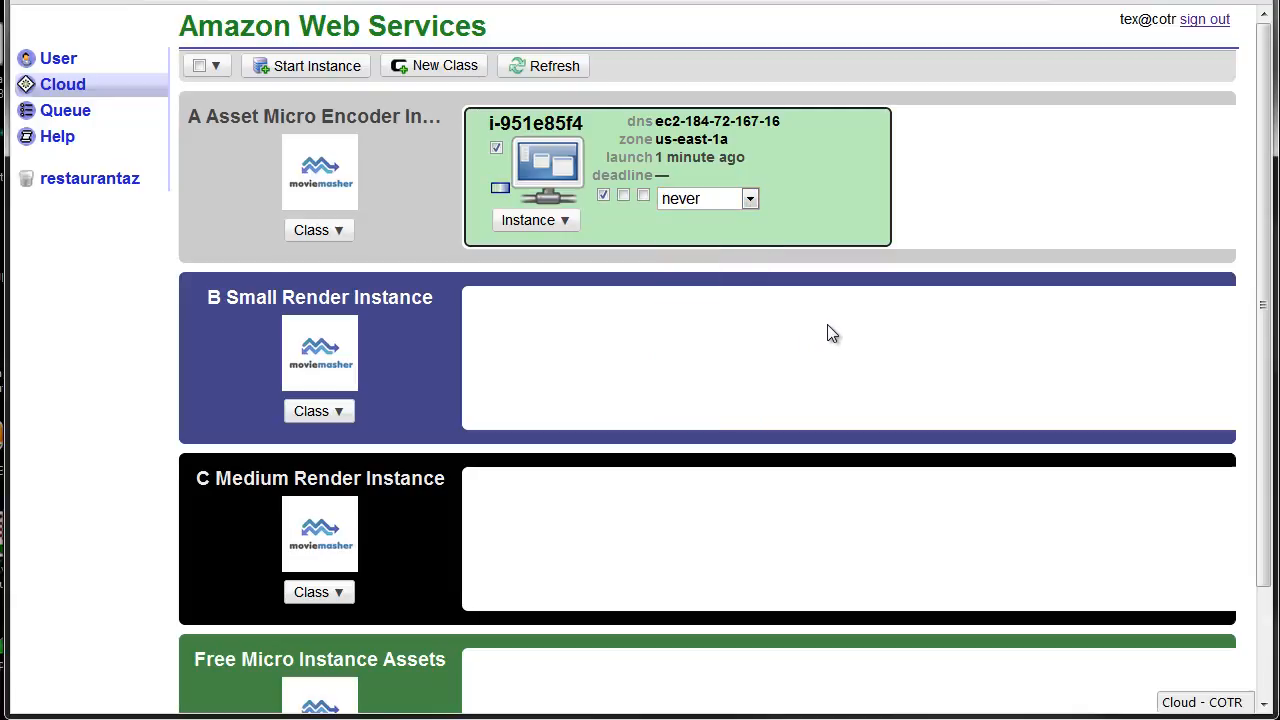
Copy the Free Micro Instance Assets class and name the copy "Small Video Rendering Instance"
{"action": "scroll", "coordinate": [827, 325], "scroll_direction": "down", "scroll_amount": 3}
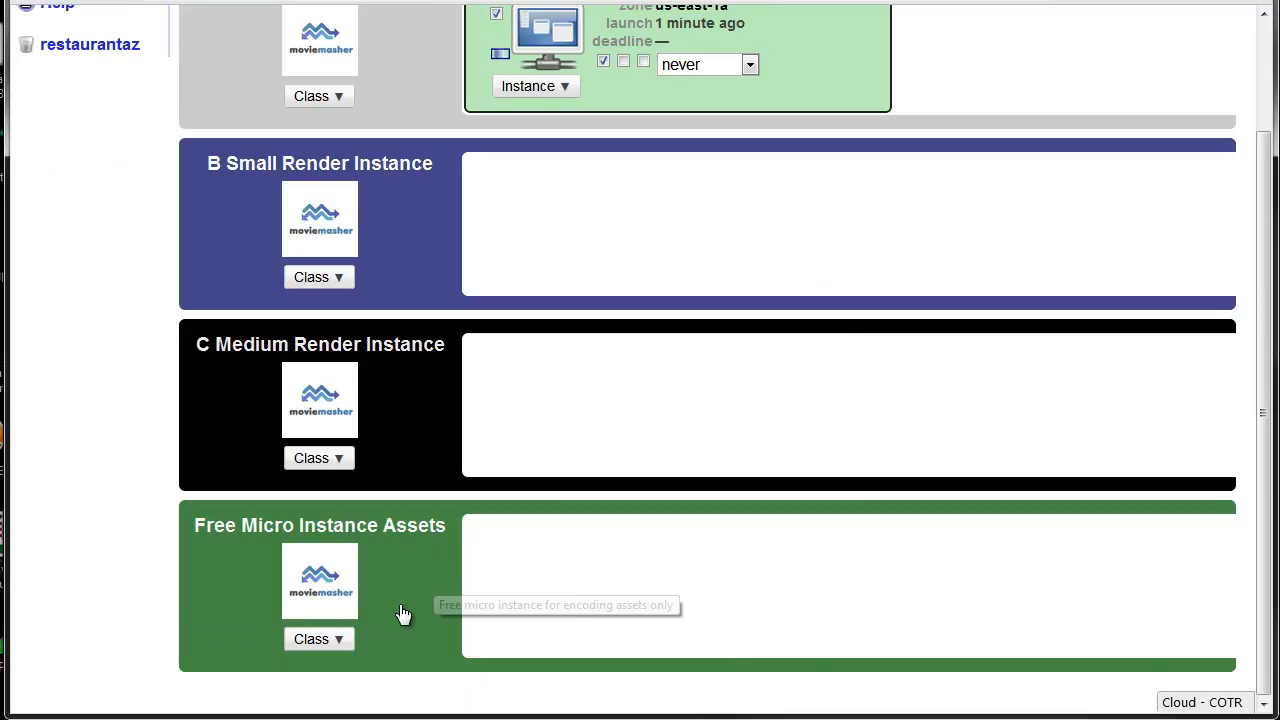
{"action": "left_click", "coordinate": [339, 643]}
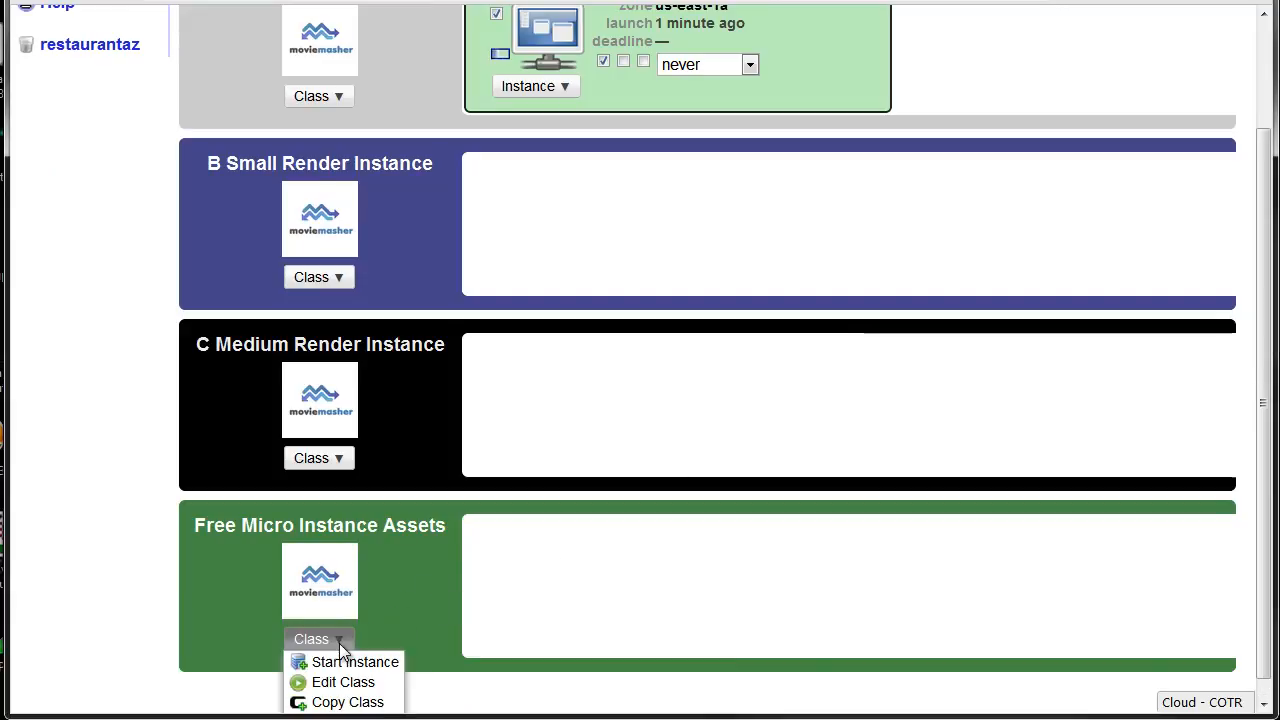
{"action": "left_click", "coordinate": [345, 703]}
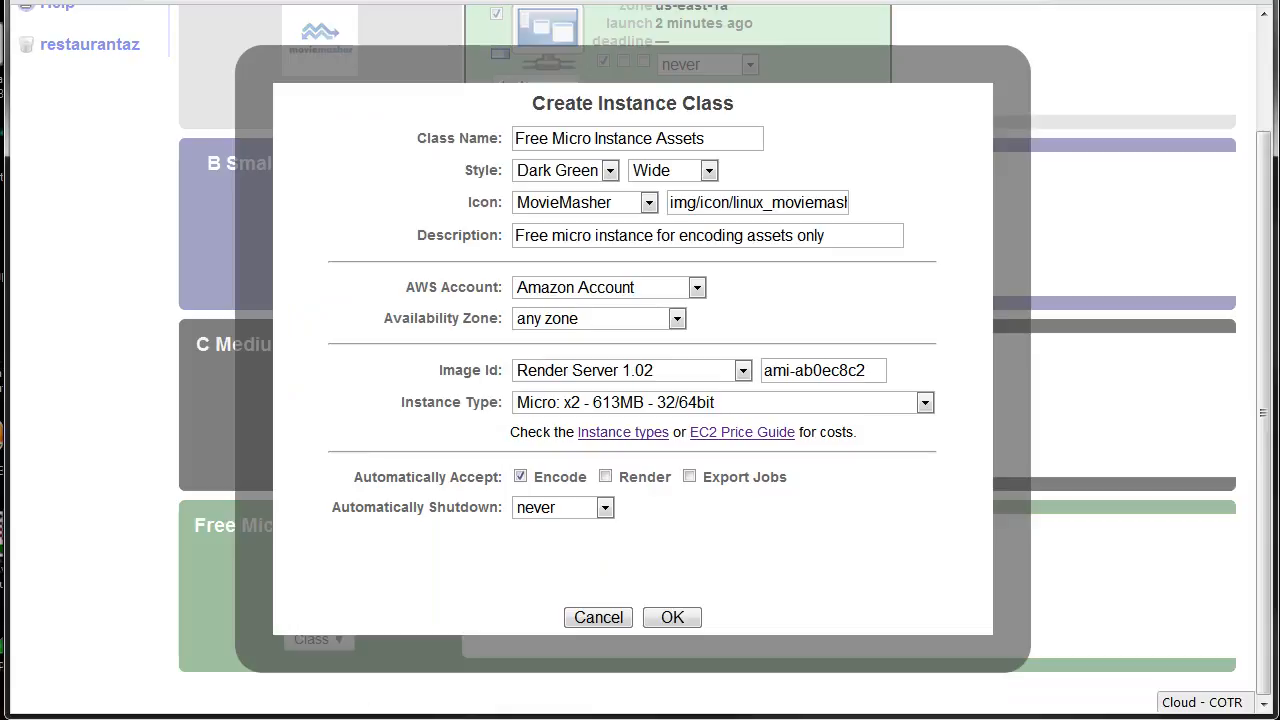
{"action": "left_click_drag", "start_coordinate": [595, 141], "coordinate": [487, 136]}
{"action": "type", "text": "Small"}
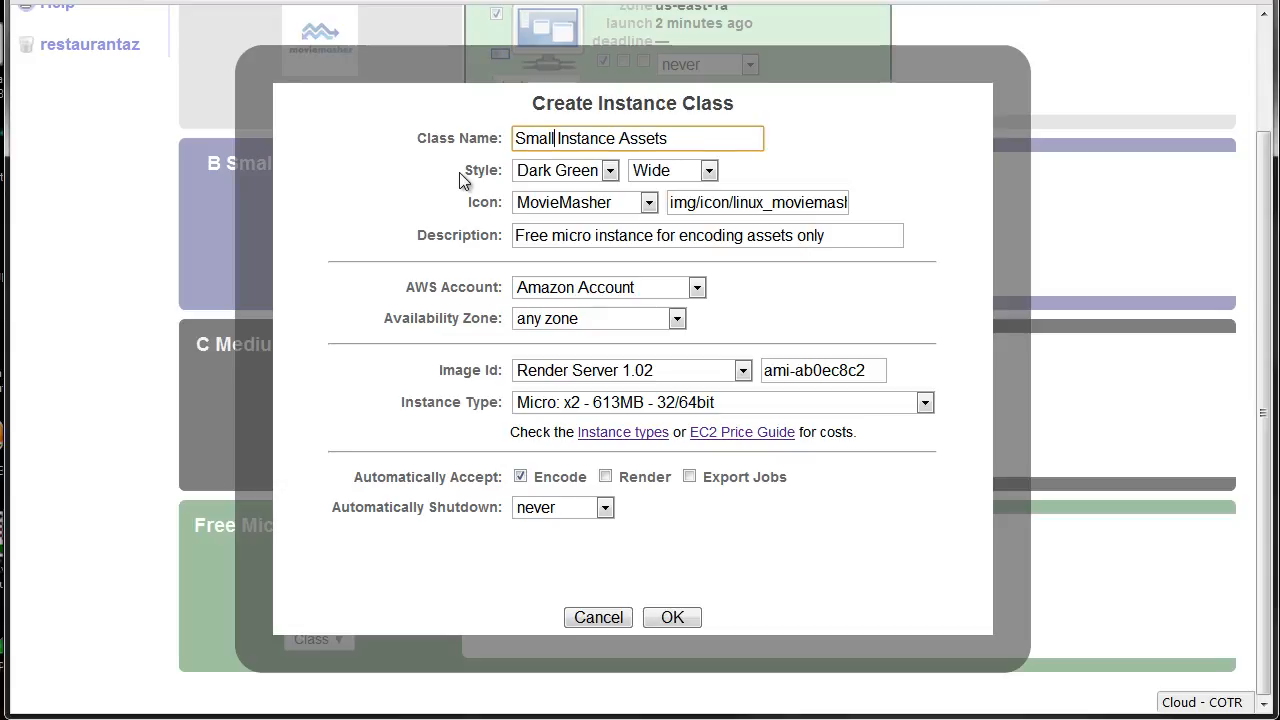
{"action": "type", "text": " V"}
{"action": "type", "text": "ideo R"}
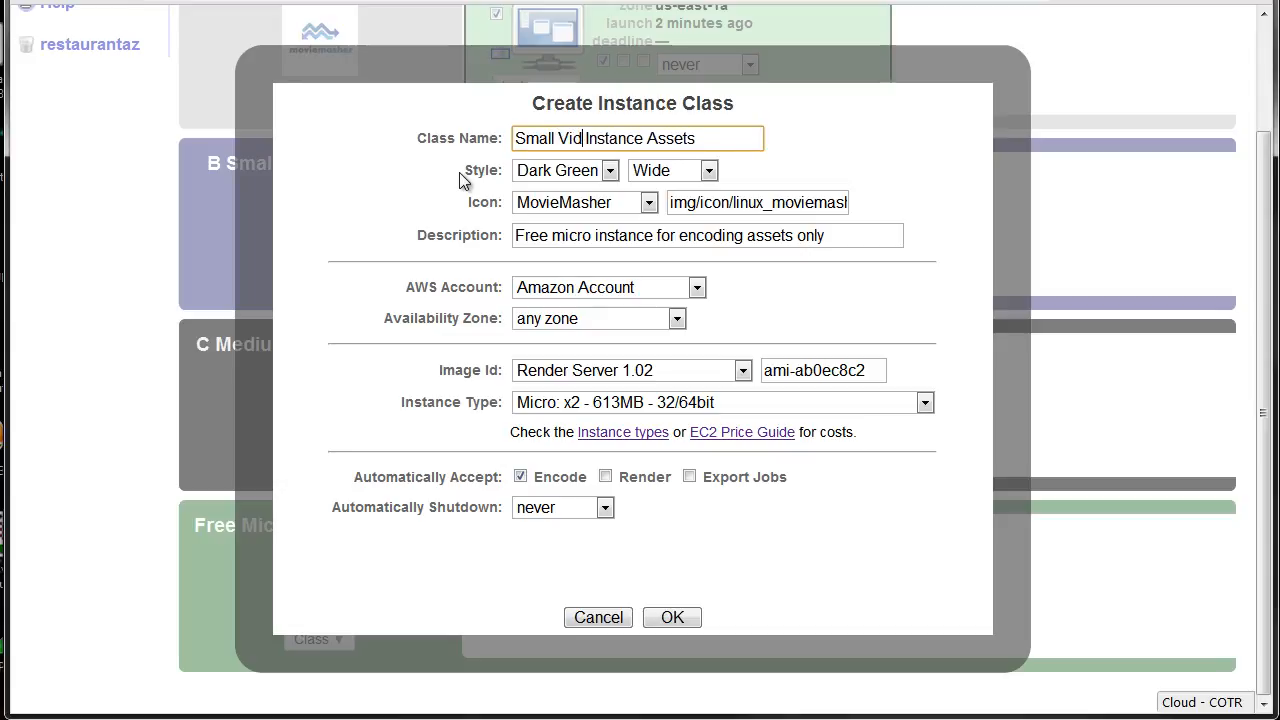
{"action": "type", "text": "endering"}
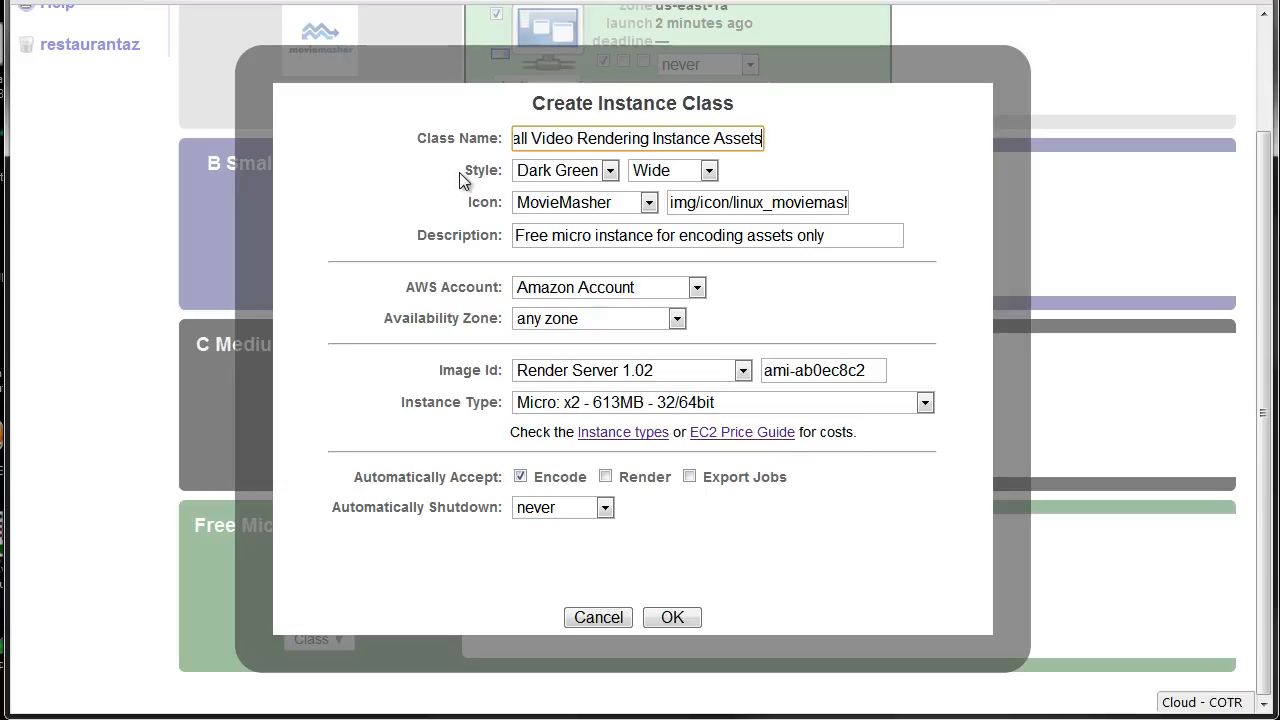
{"action": "key", "text": "Home"}
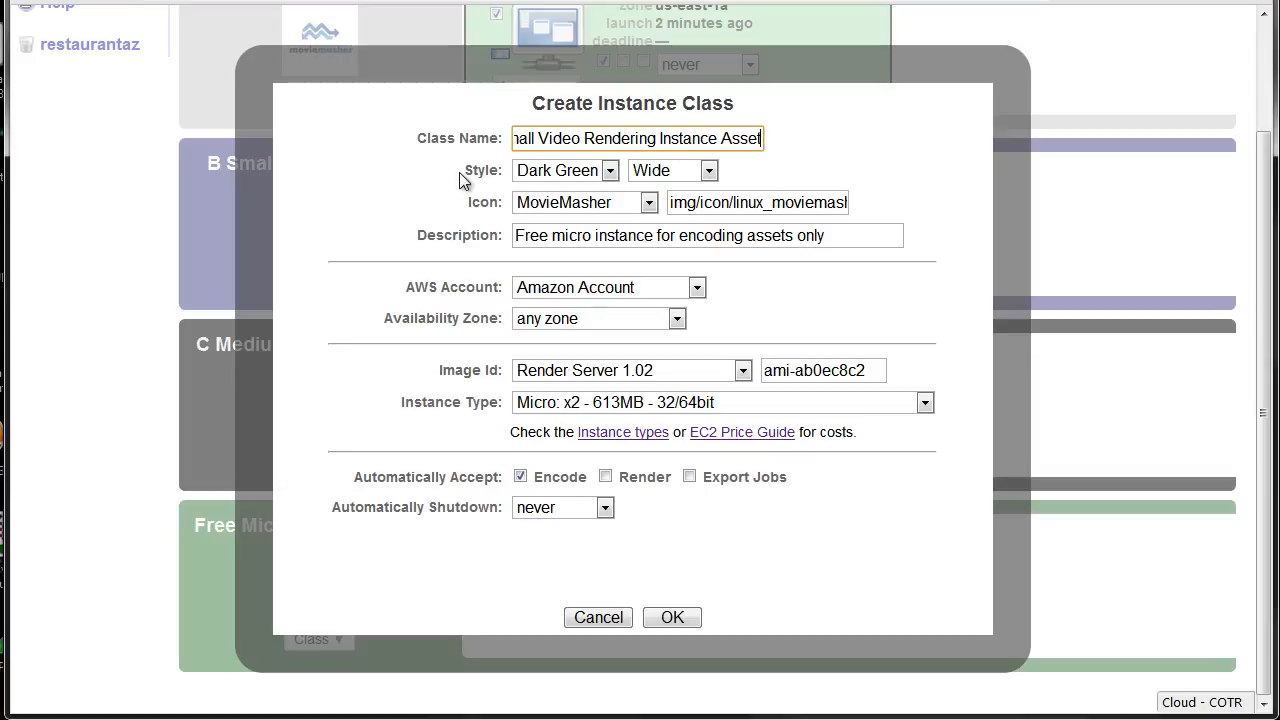
{"action": "key", "text": "BackSpace"}
{"action": "key", "text": "BackSpace"}
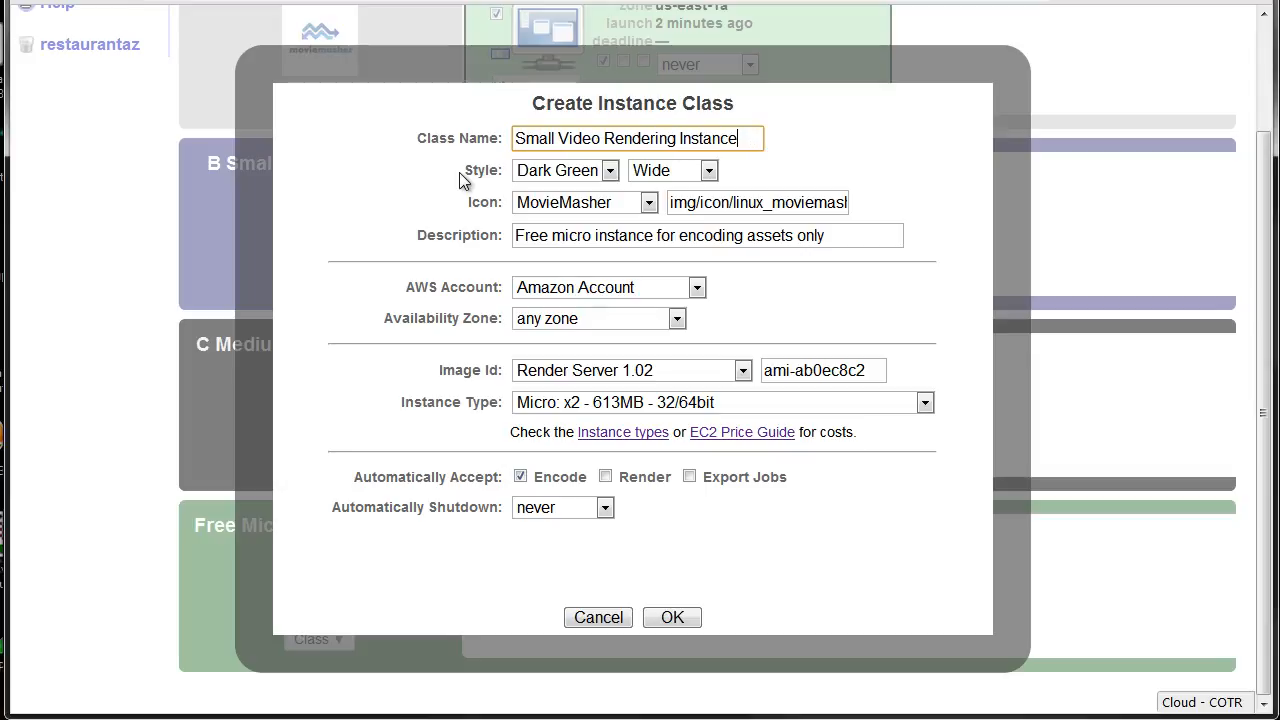
Reuse the class name "Small Video Rendering Instance" as the description and set the style colour to Dark Blue
{"action": "key", "text": "ctrl+a"}
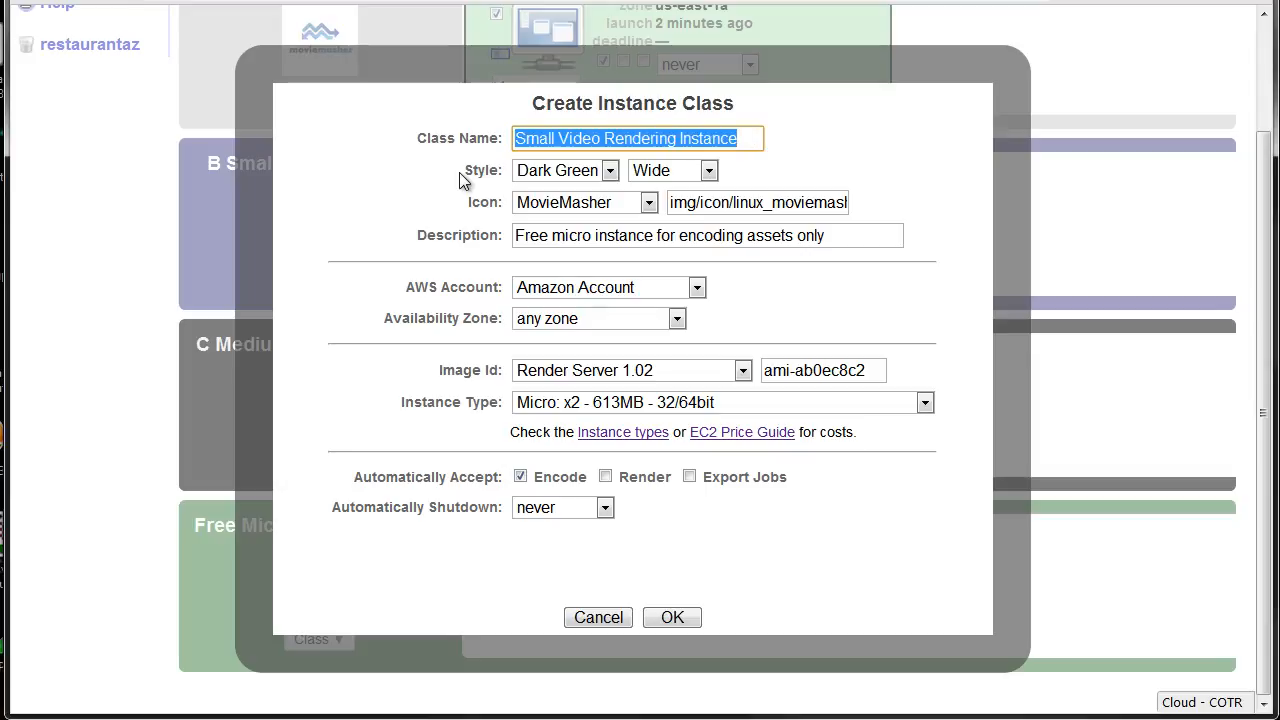
{"action": "key", "text": "Tab"}
{"action": "key", "text": "Tab"}
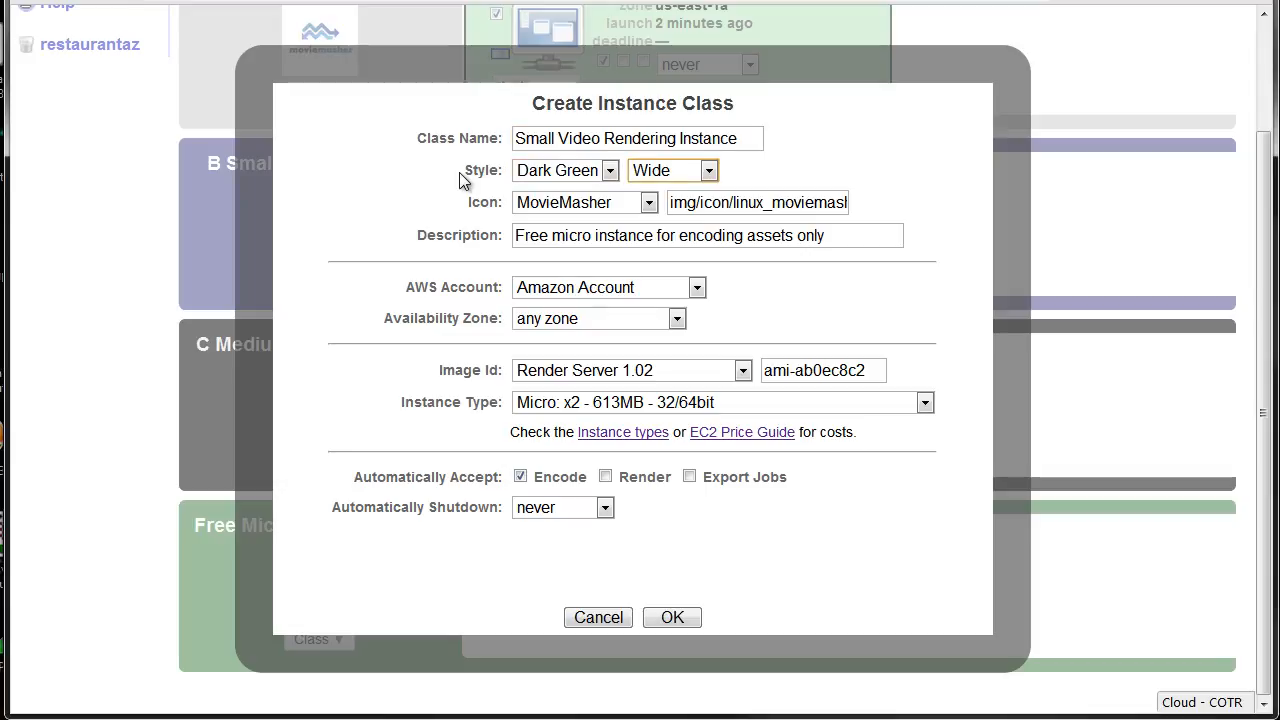
{"action": "key", "text": "Tab"}
{"action": "key", "text": "Tab"}
{"action": "key", "text": "Tab"}
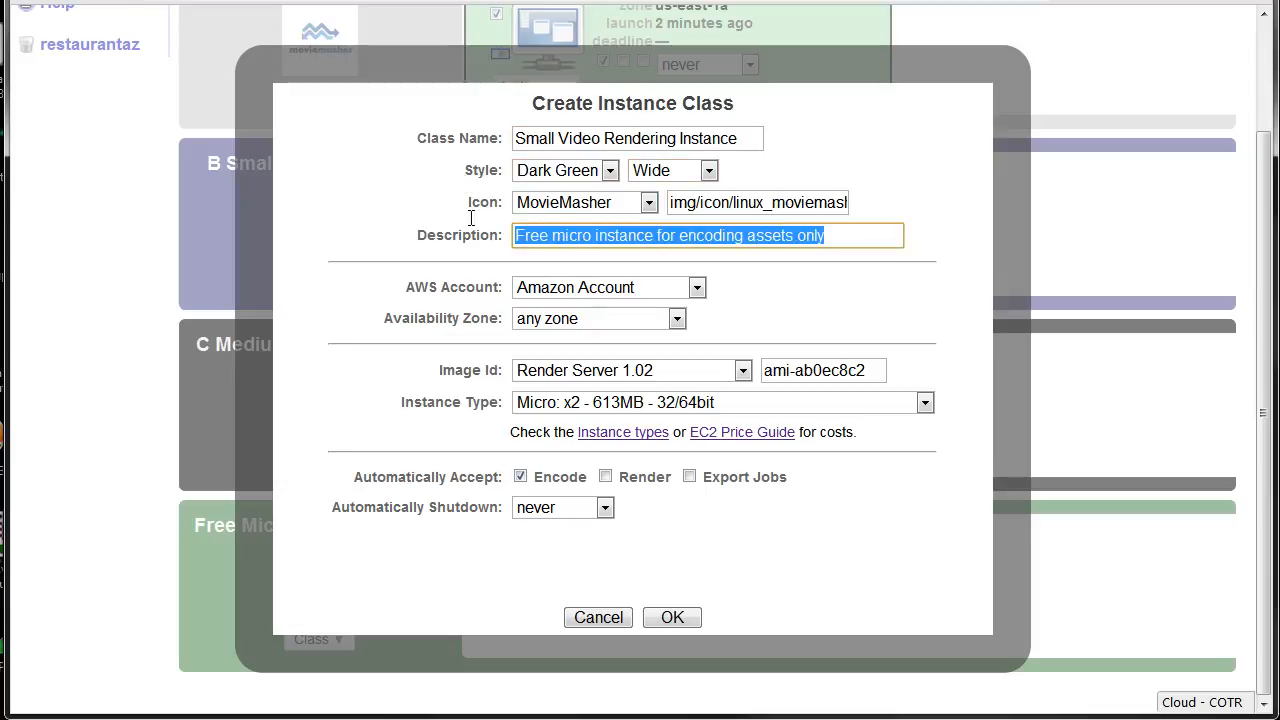
{"action": "key", "text": "ctrl+v"}
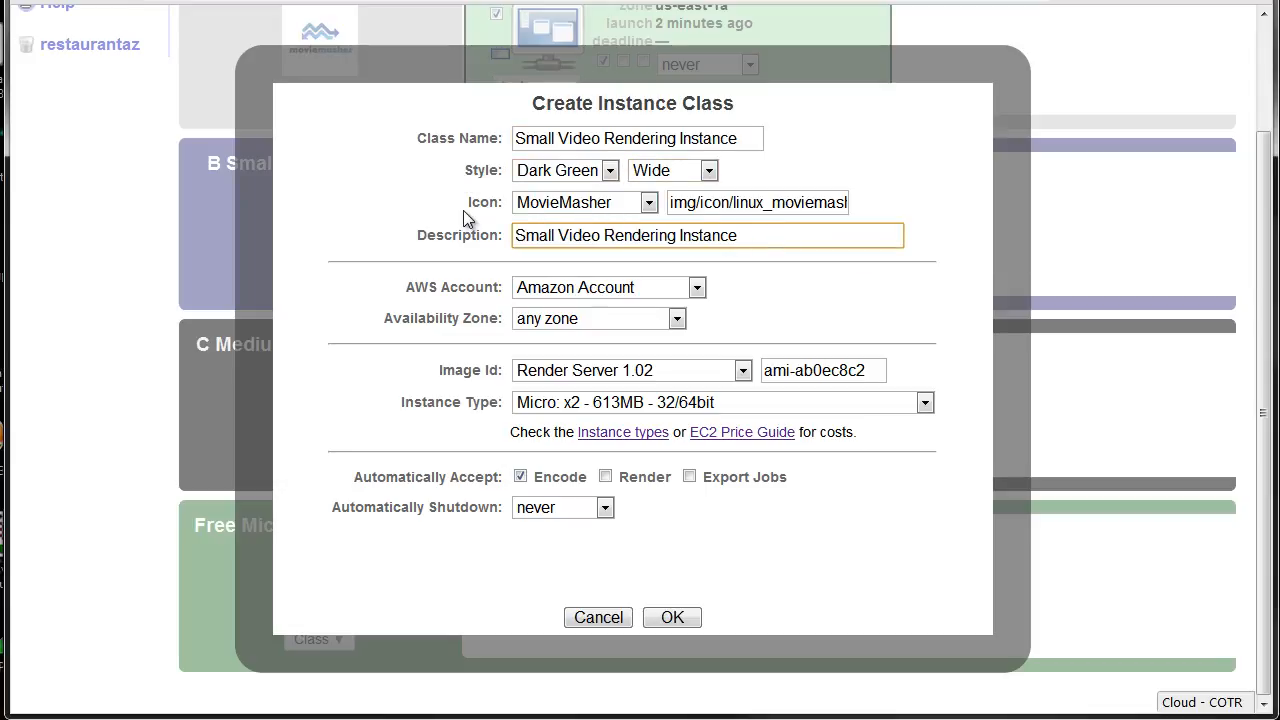
{"action": "left_click", "coordinate": [576, 172]}
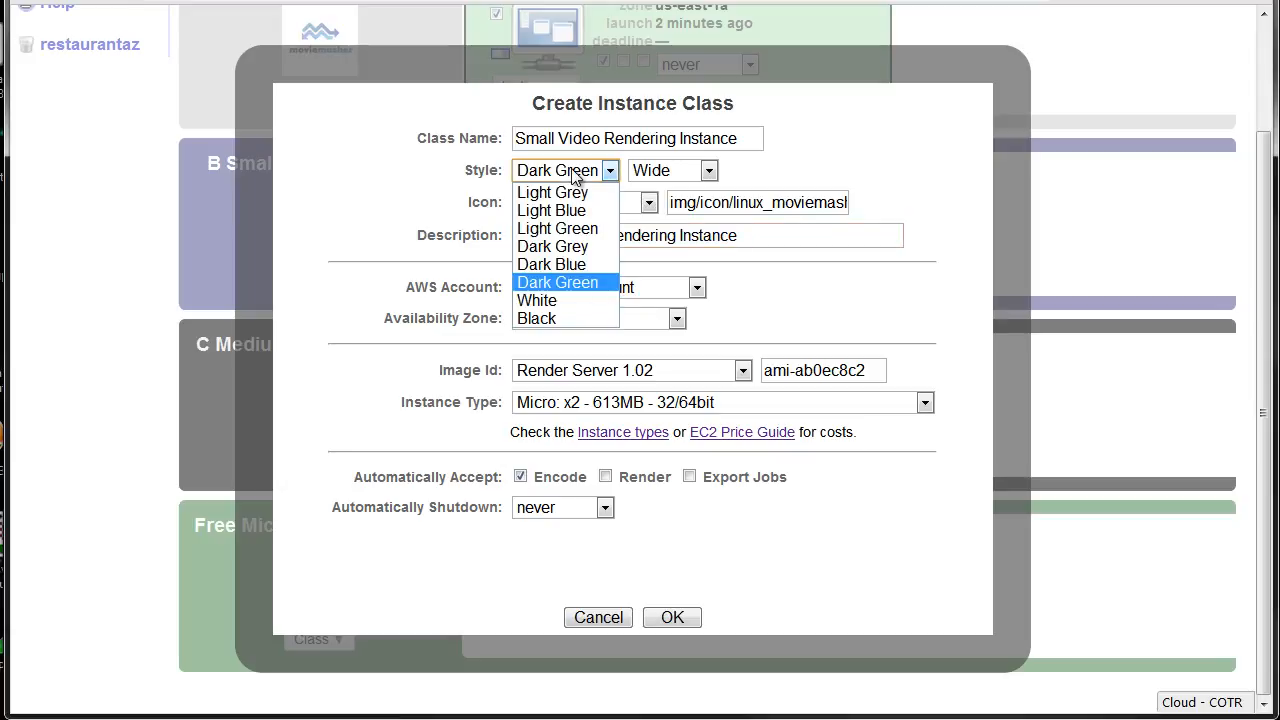
{"action": "left_click", "coordinate": [576, 262]}
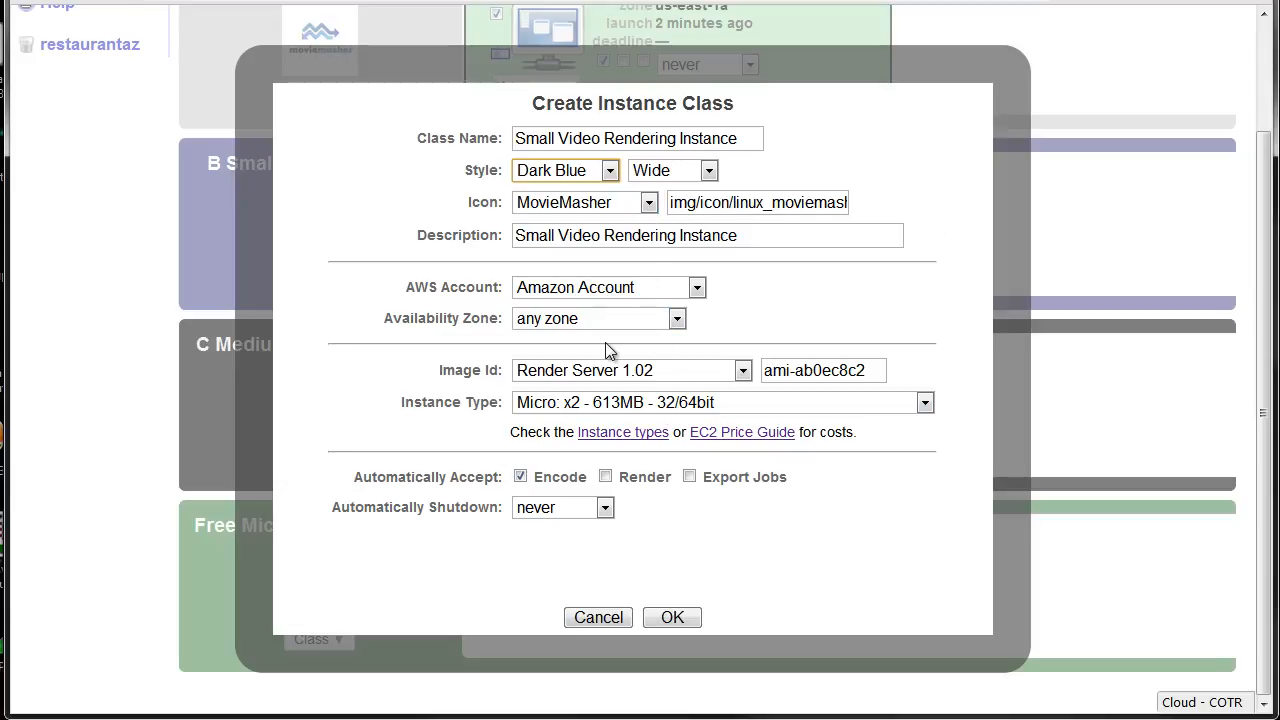
Choose the "Small: x1 - 1.7GB - 32bit" instance type and switch automatic acceptance from Encode to Render
{"action": "left_click", "coordinate": [698, 372]}
{"action": "left_click", "coordinate": [698, 372]}
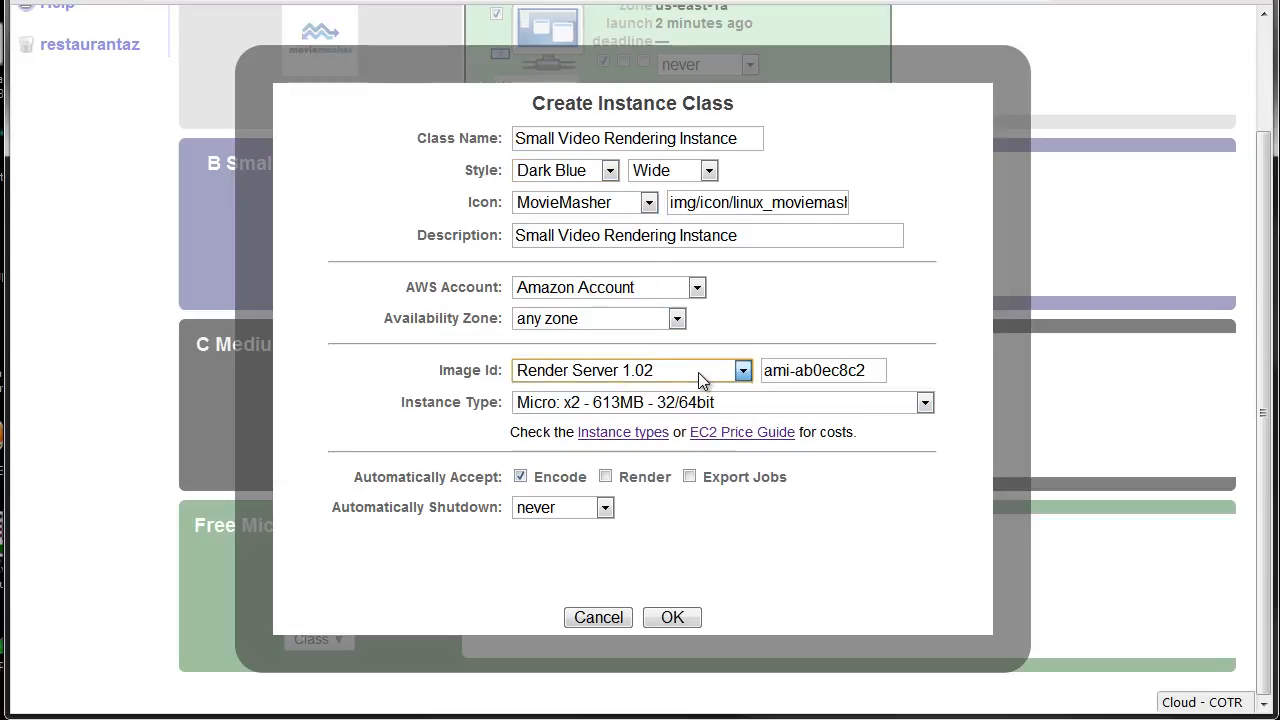
{"action": "left_click", "coordinate": [694, 398]}
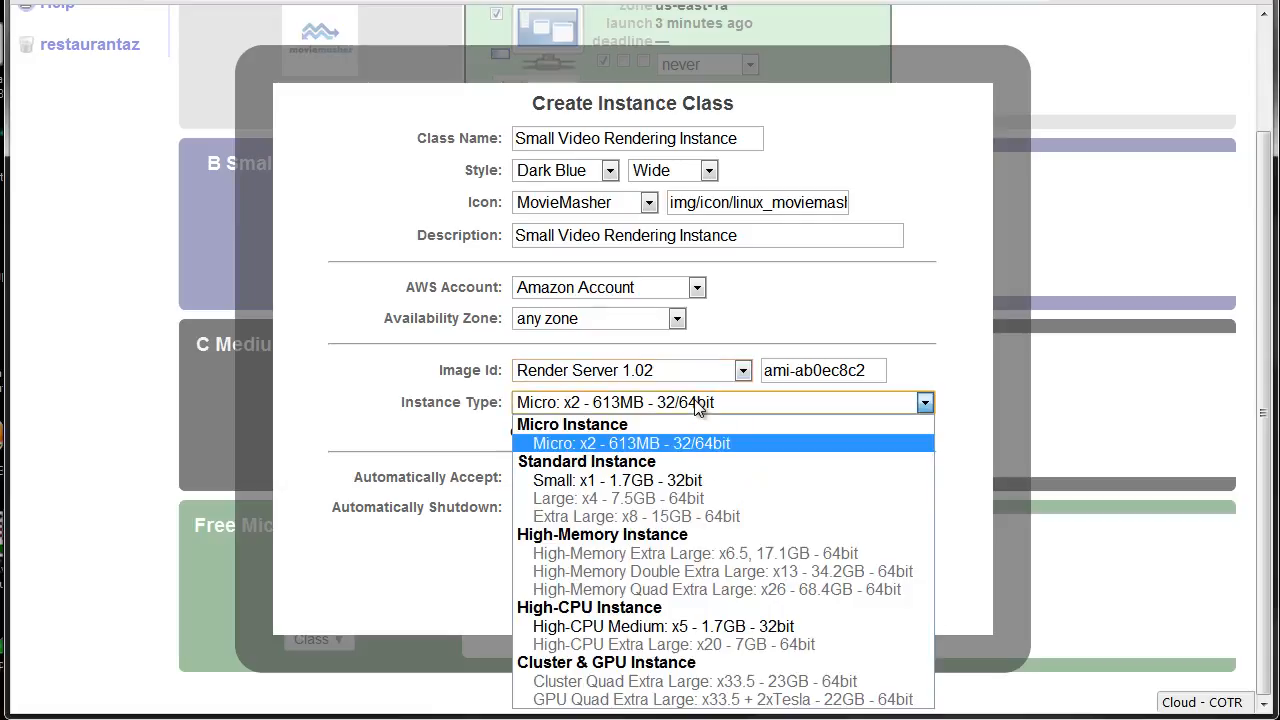
{"action": "left_click", "coordinate": [667, 482]}
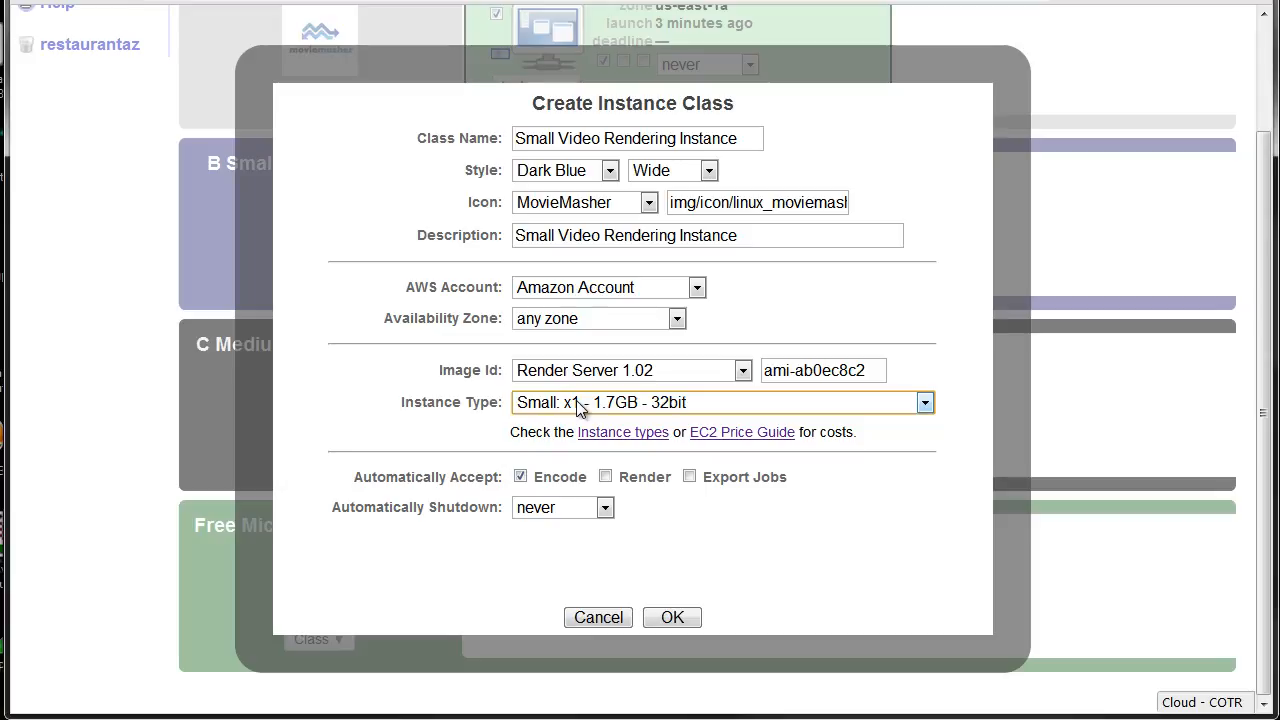
{"action": "left_click", "coordinate": [521, 475]}
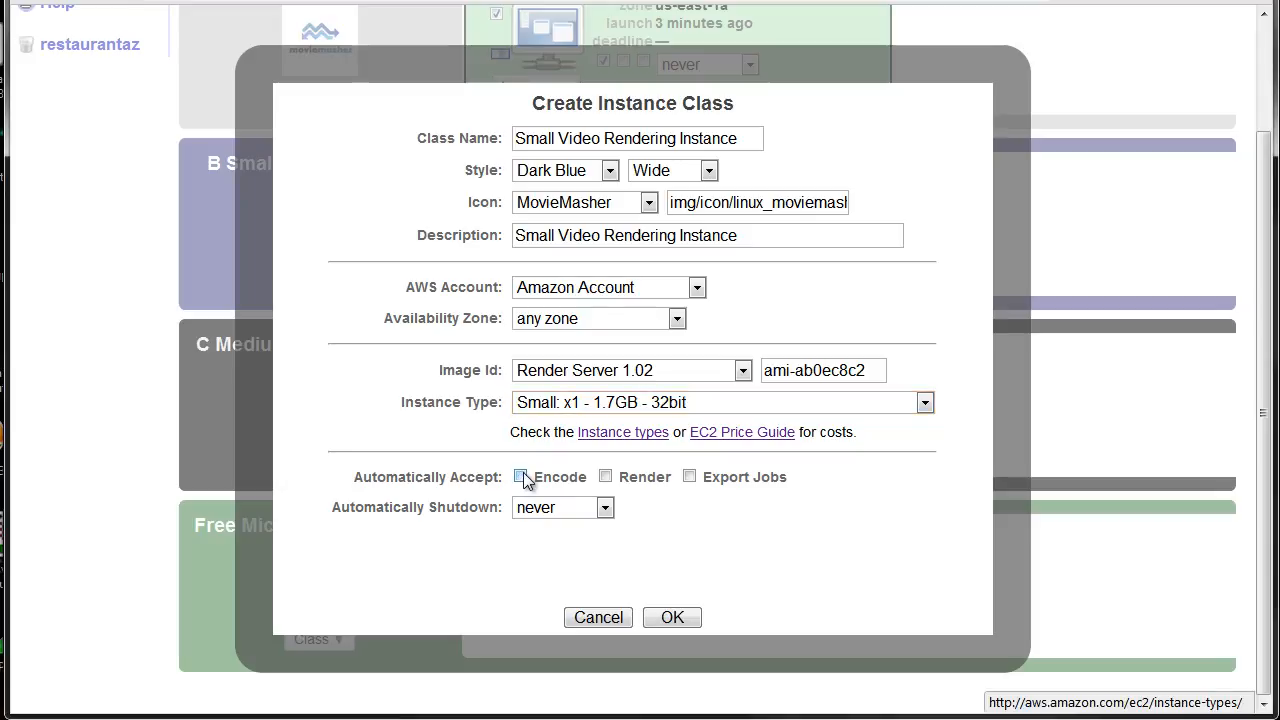
{"action": "left_click", "coordinate": [606, 477]}
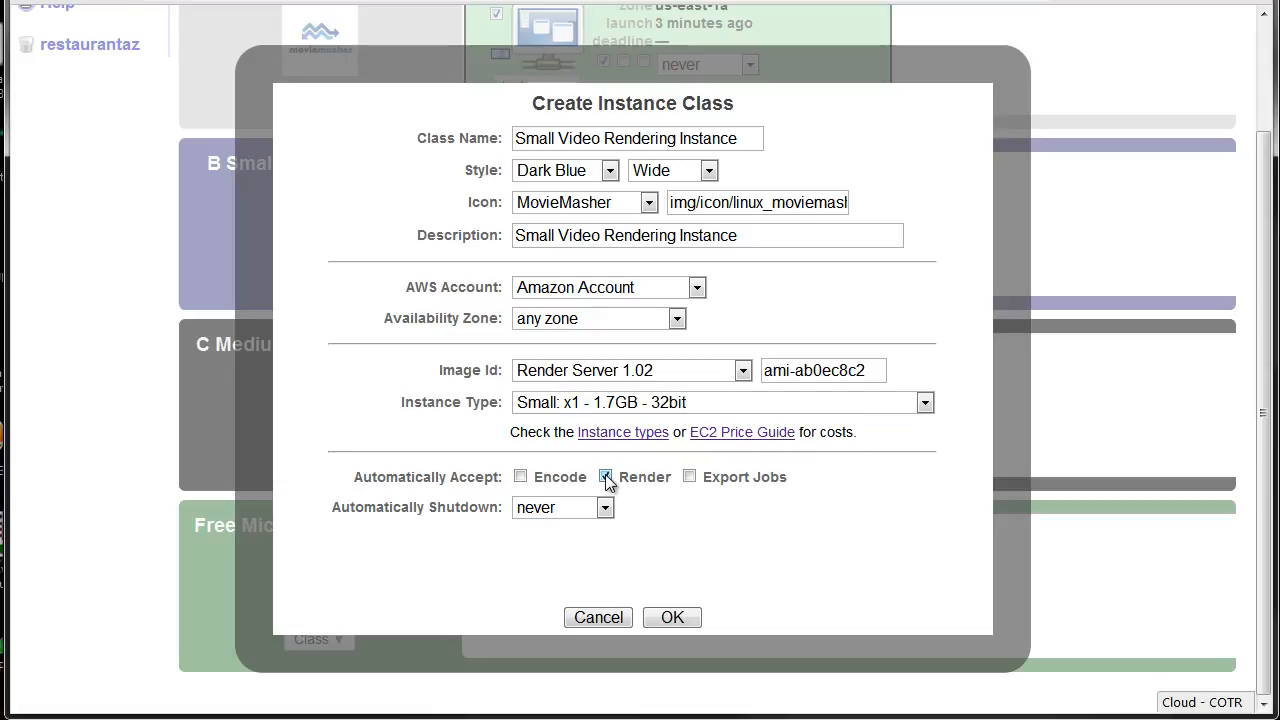
Accept Export Jobs automatically, set automatic shutdown after 2 hours of inactivity, and create the Small Video Rendering Instance class
{"action": "left_click", "coordinate": [692, 476]}
{"action": "left_click", "coordinate": [576, 510]}
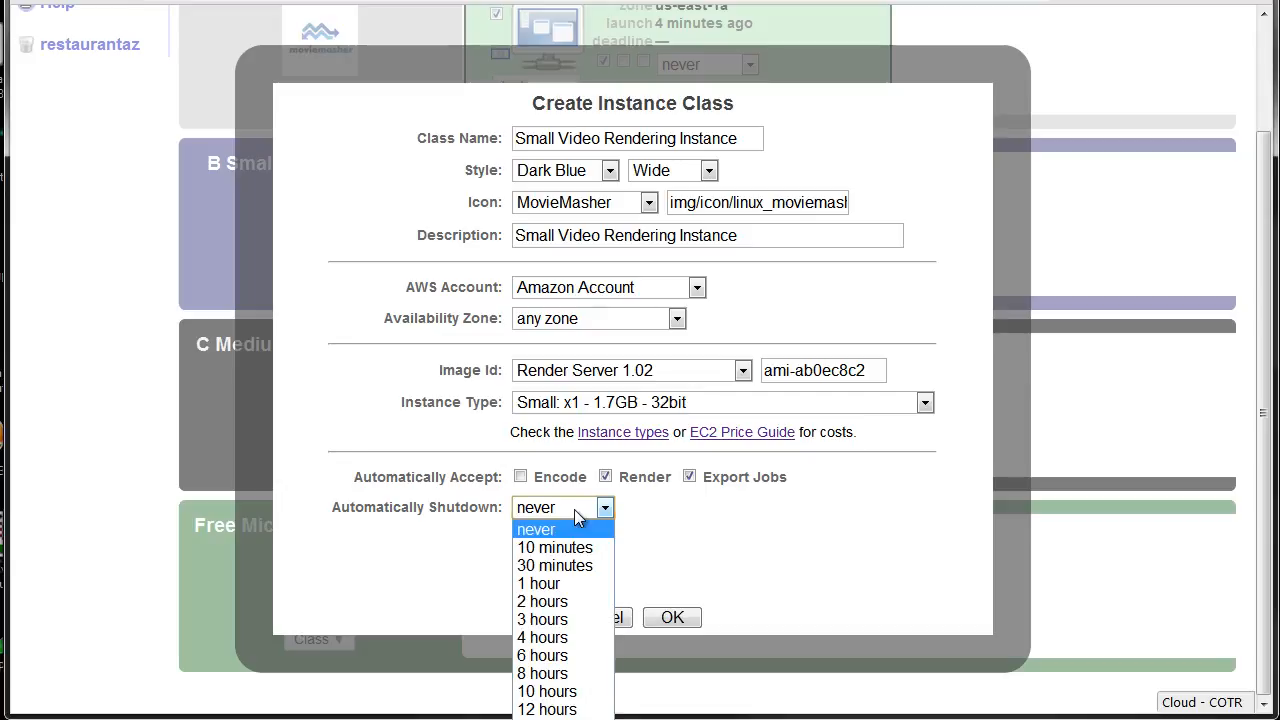
{"action": "left_click", "coordinate": [569, 601]}
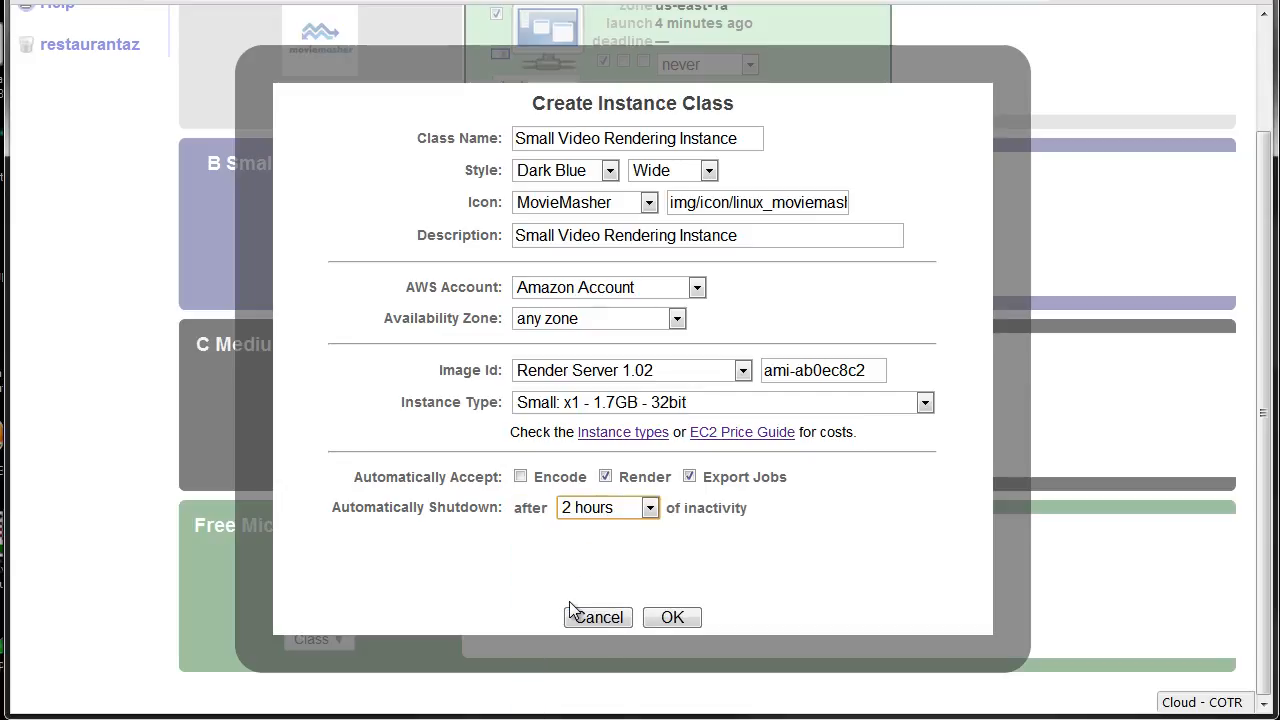
{"action": "left_click", "coordinate": [674, 618]}
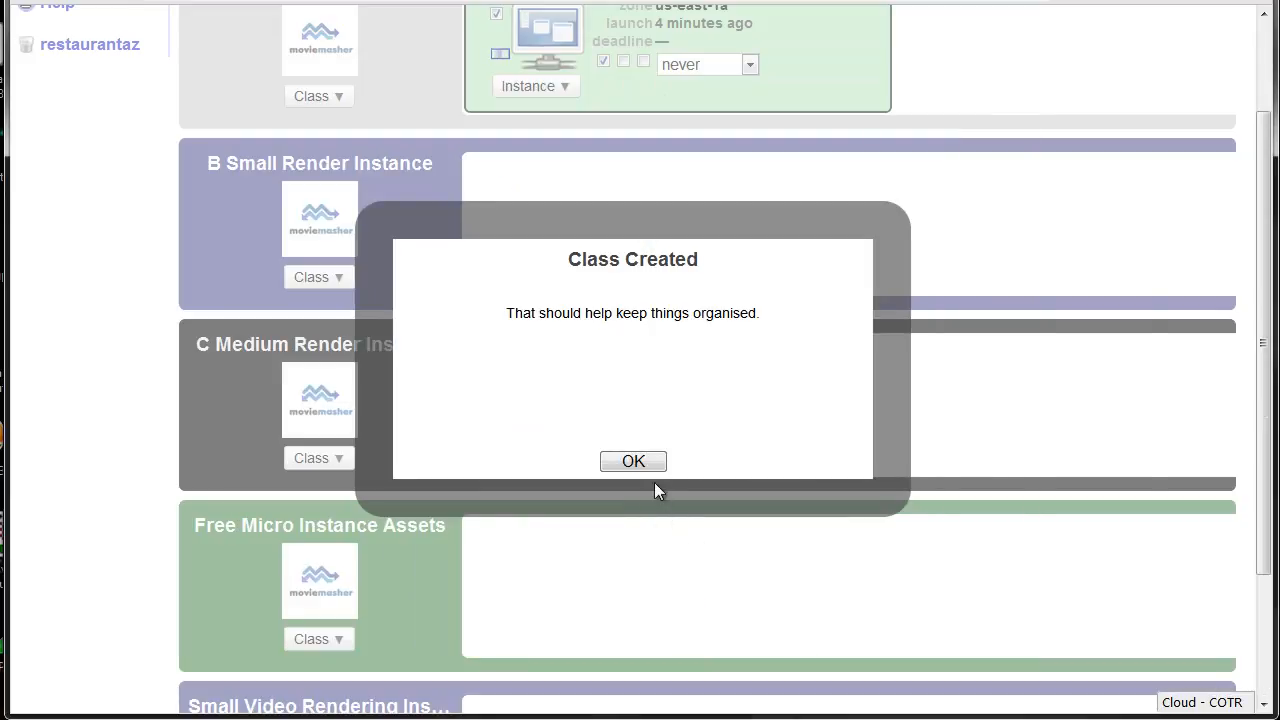
{"action": "left_click", "coordinate": [633, 461]}
{"action": "scroll", "coordinate": [705, 548], "scroll_direction": "down", "scroll_amount": 3}
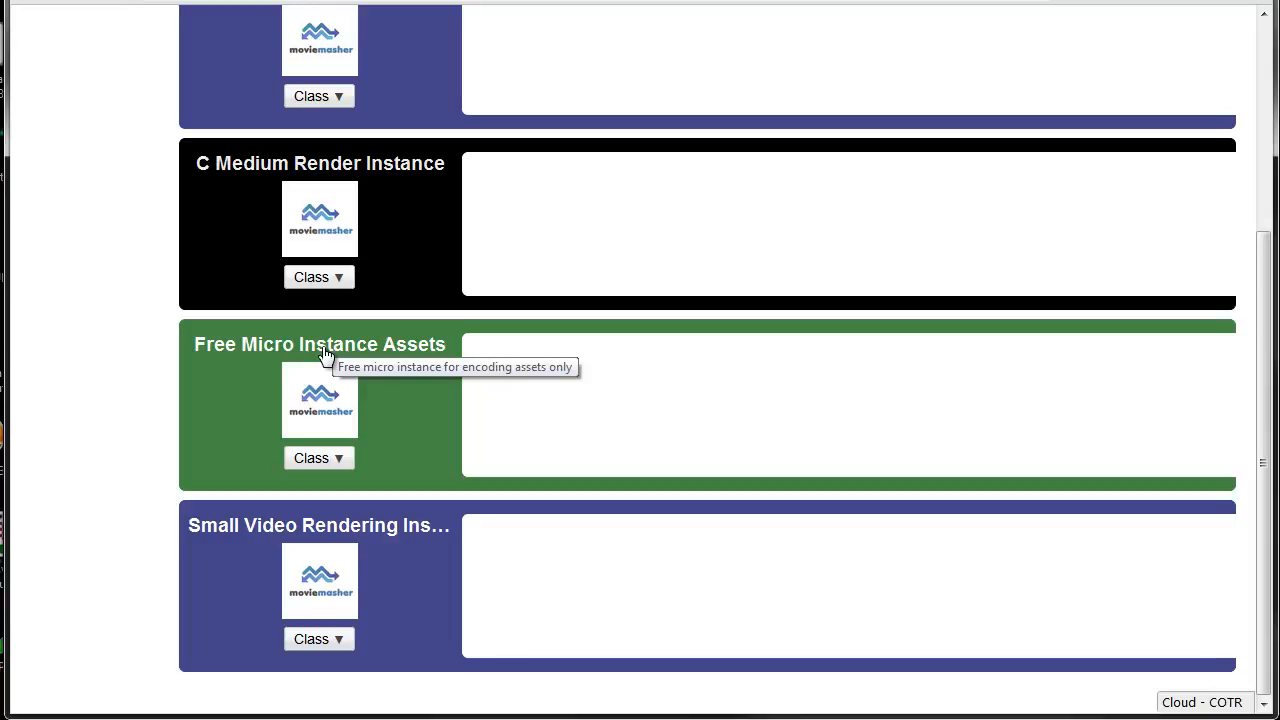
{"action": "scroll", "coordinate": [651, 406], "scroll_direction": "up", "scroll_amount": 3}
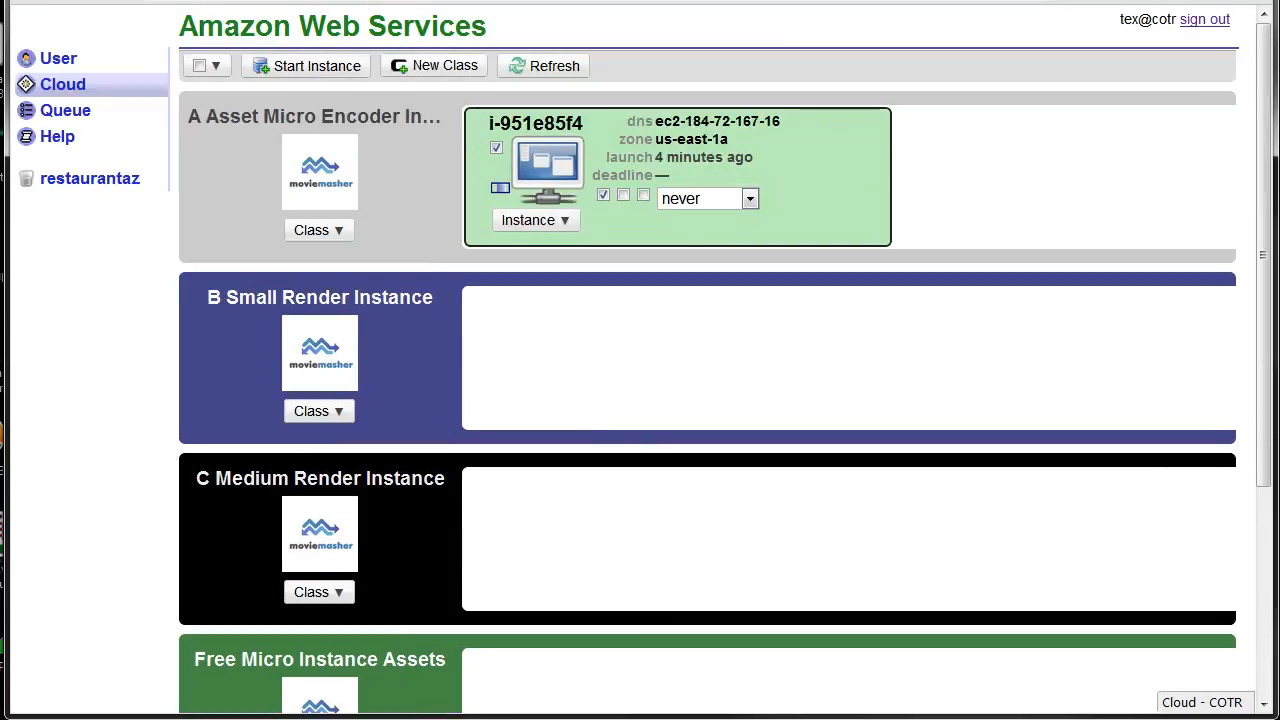
Switch to the restaurantaz page, collapse the Inbox and look through the media assets of the Fish and chips project
{"action": "key", "text": "ctrl+Tab"}
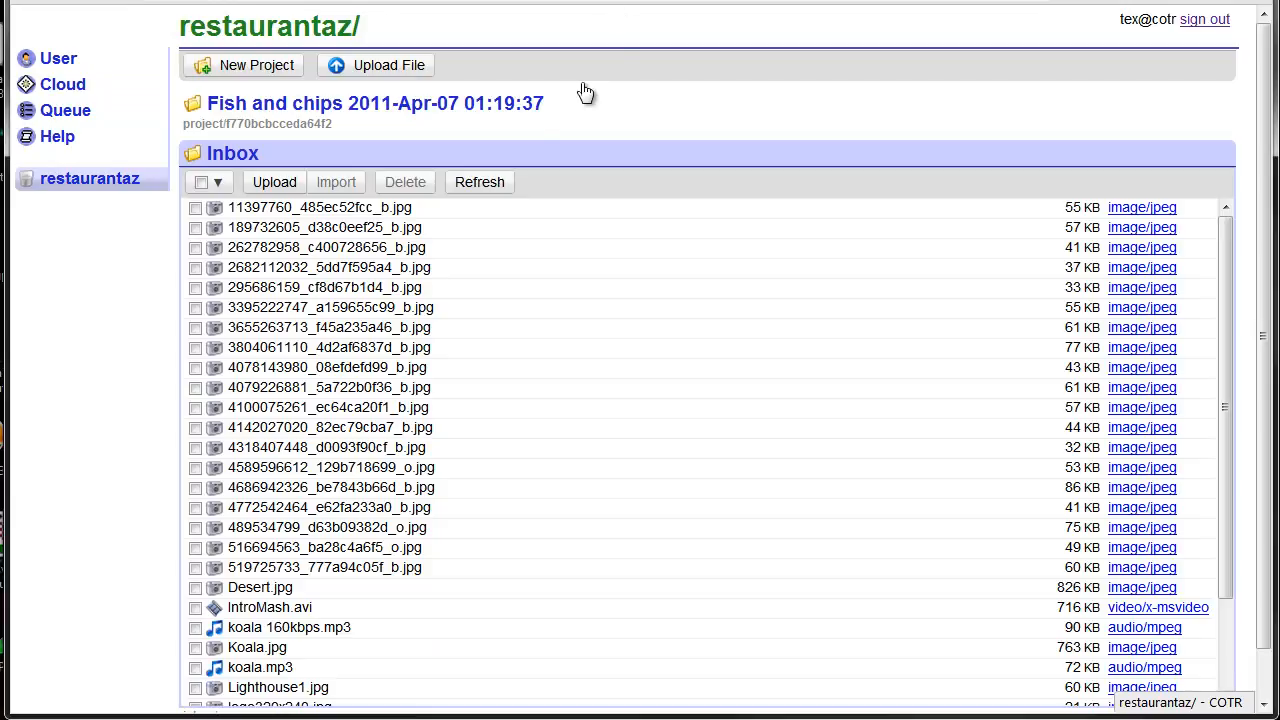
{"action": "left_click", "coordinate": [499, 160]}
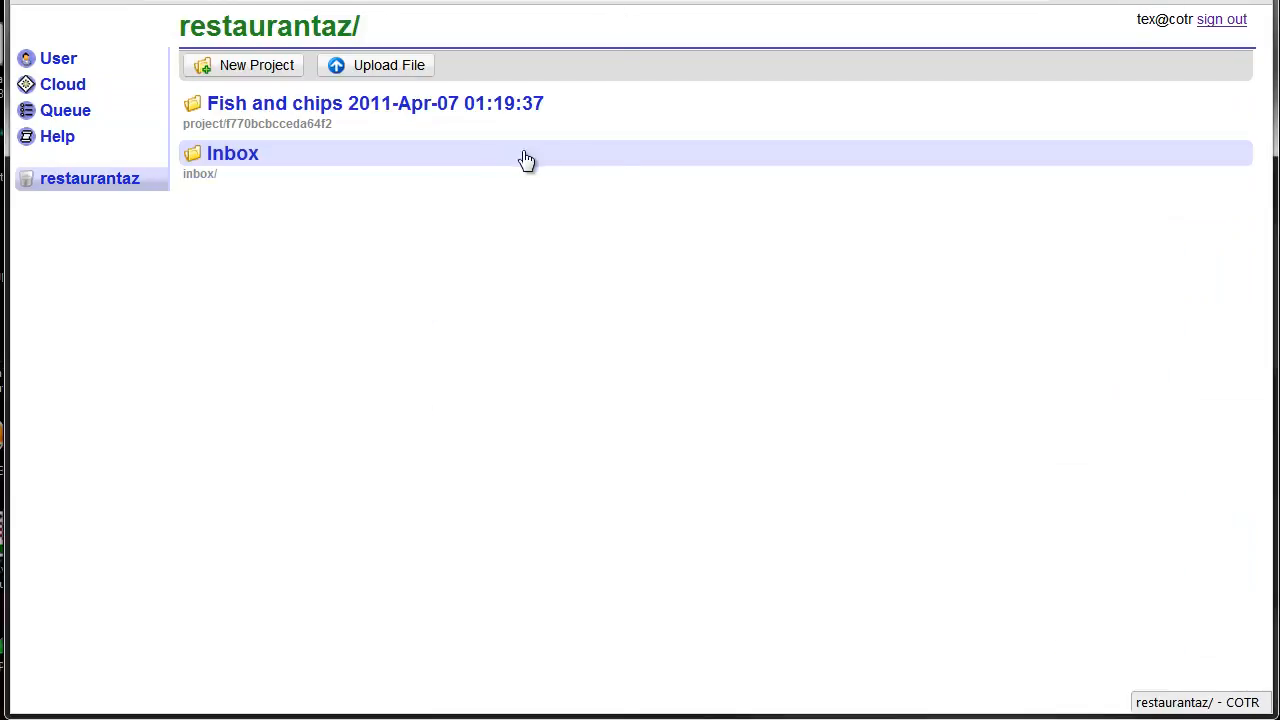
{"action": "left_click", "coordinate": [604, 108]}
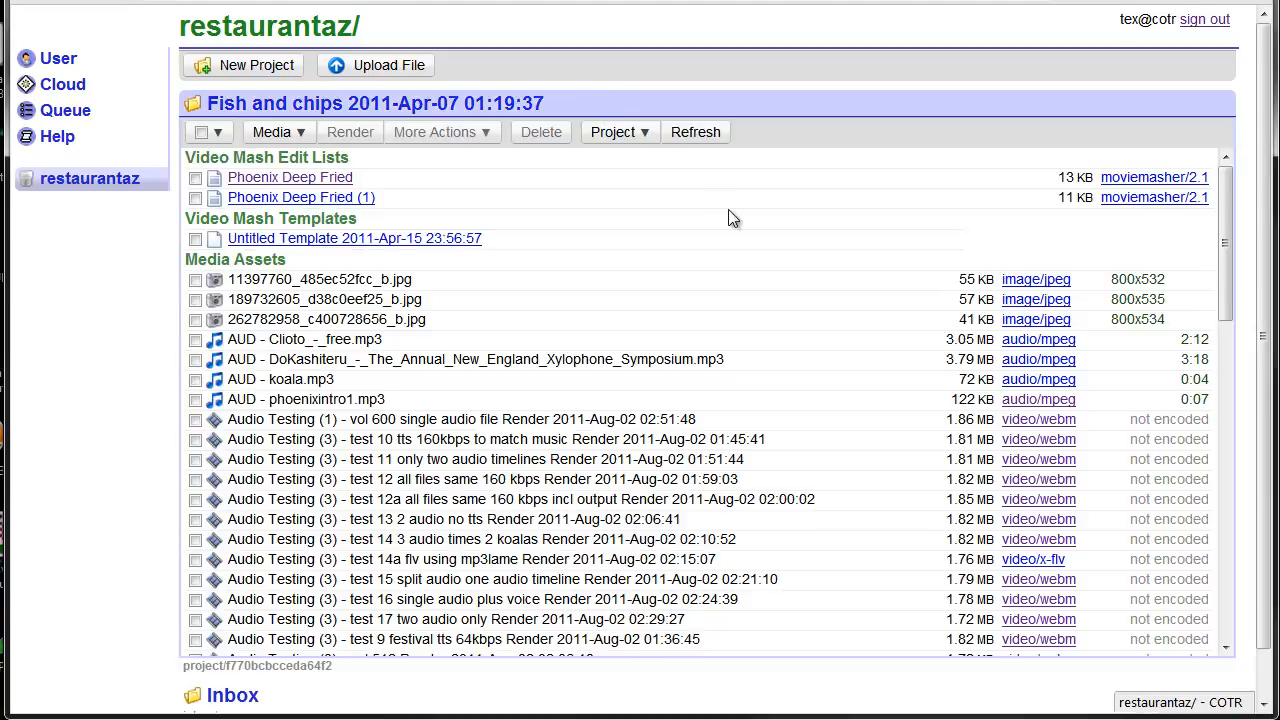
{"action": "scroll", "coordinate": [770, 228], "scroll_direction": "down", "scroll_amount": 15}
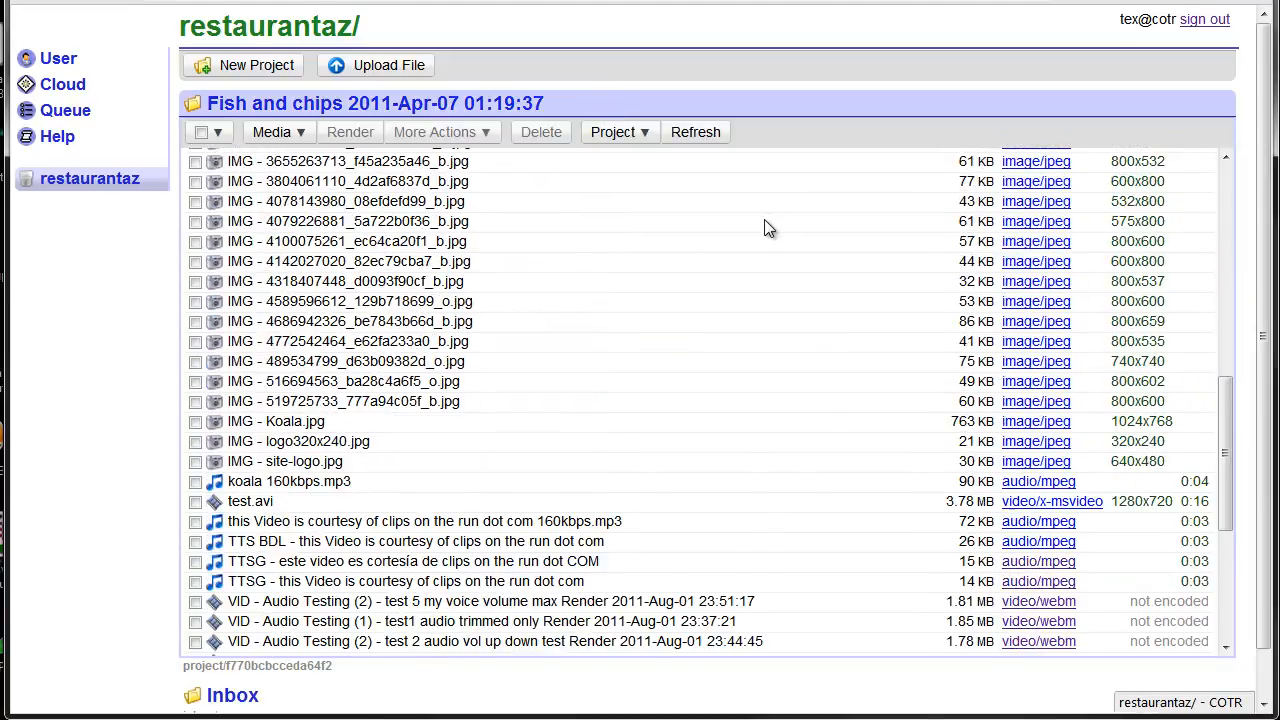
{"action": "scroll", "coordinate": [754, 221], "scroll_direction": "up", "scroll_amount": 15}
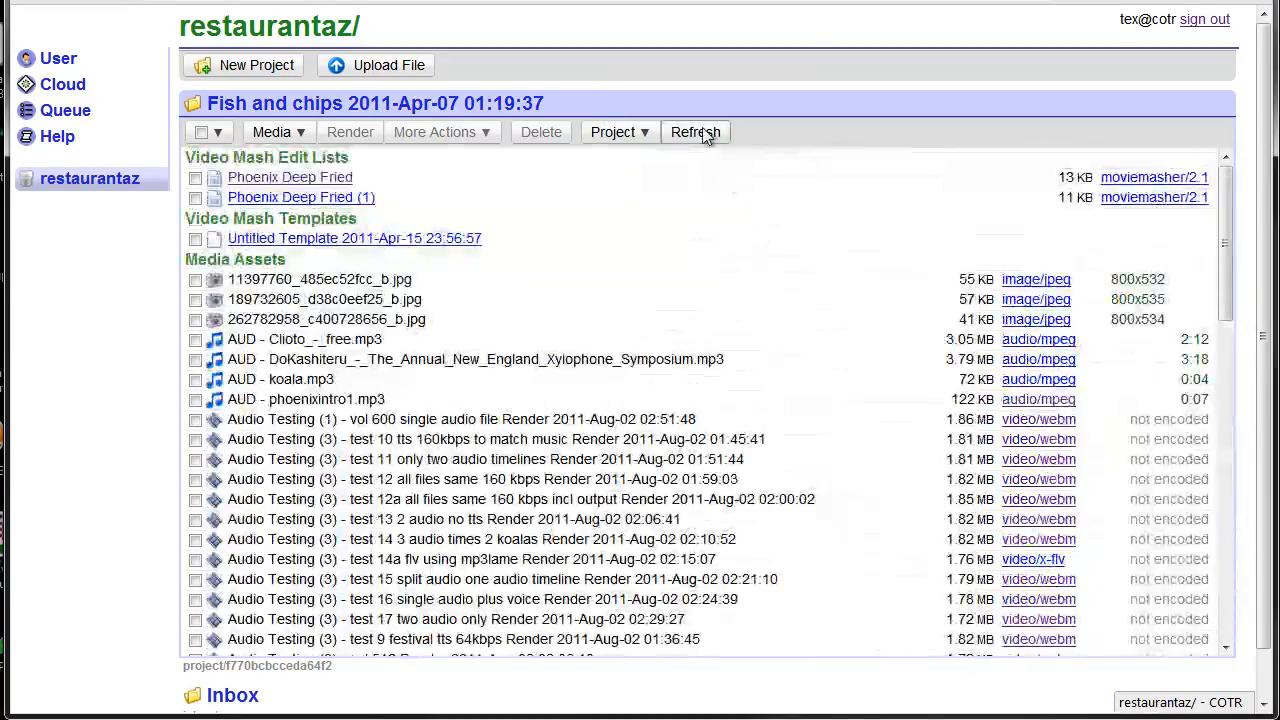
{"action": "left_click", "coordinate": [703, 106]}
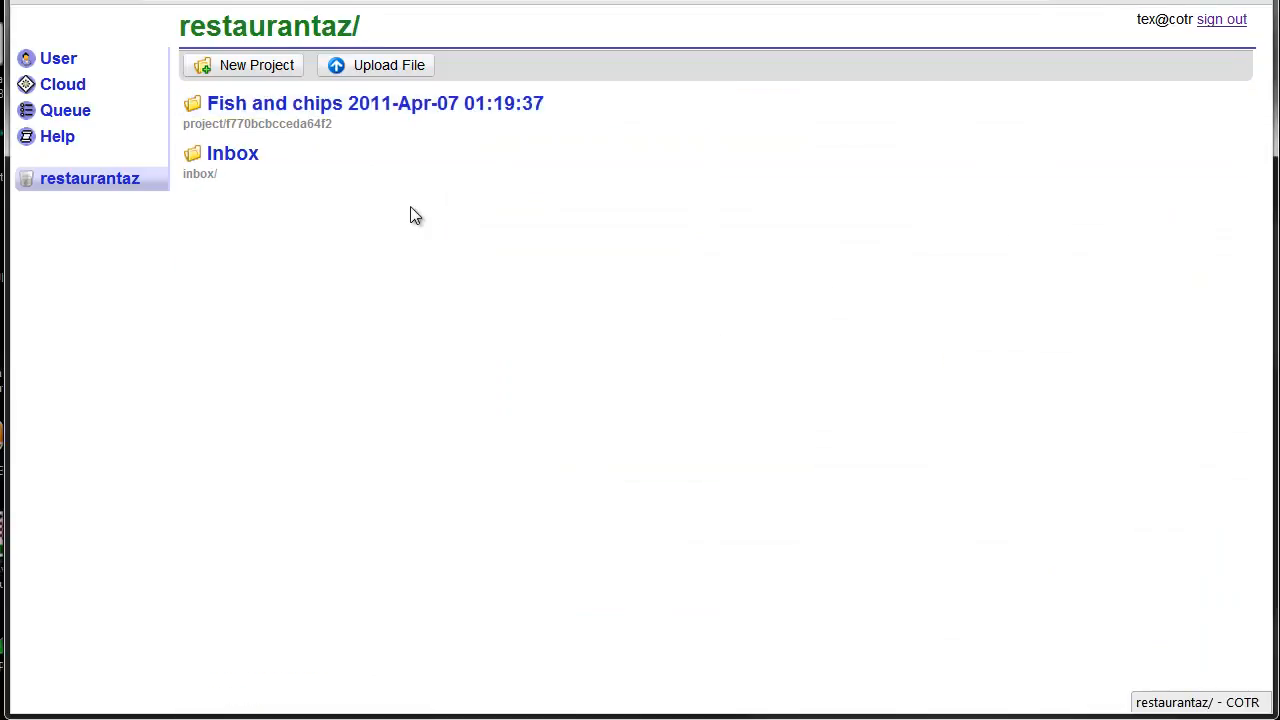
Import the first four JPG images of the Inbox into the Fish and chips 2011-Apr-07 01:19:37 project
{"action": "left_click", "coordinate": [383, 160]}
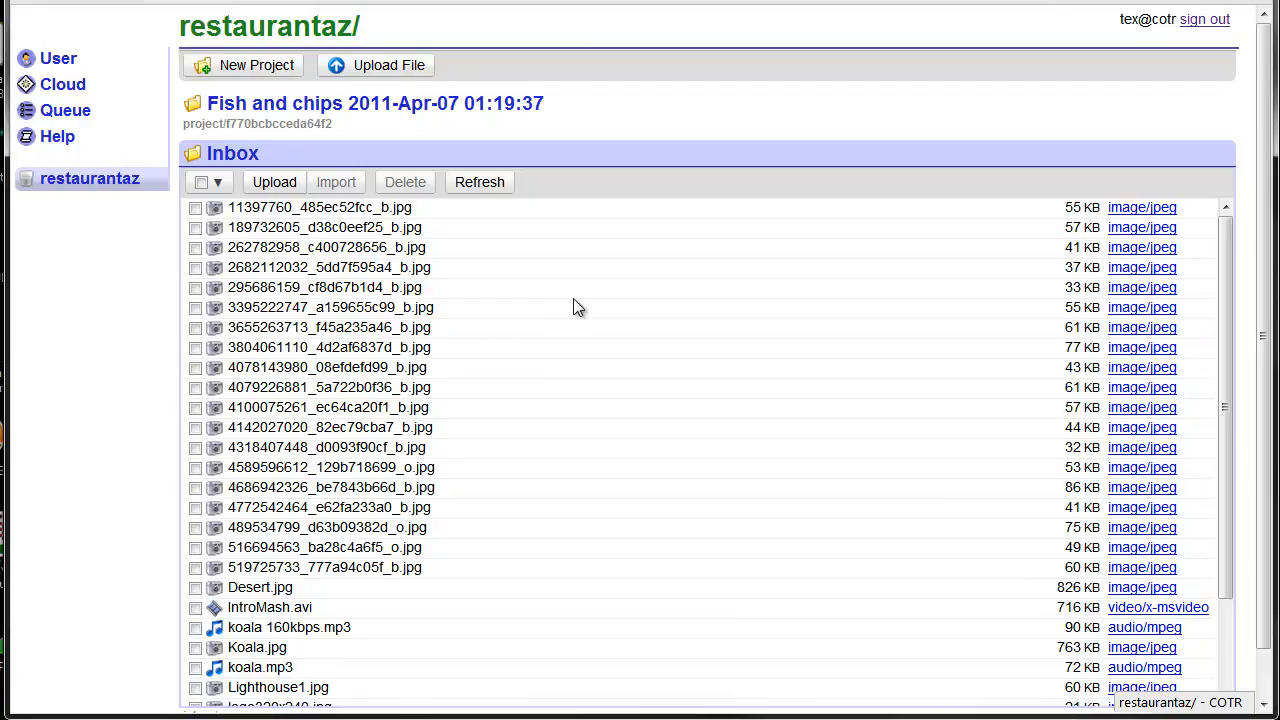
{"action": "scroll", "coordinate": [573, 307], "scroll_direction": "down", "scroll_amount": 3}
{"action": "scroll", "coordinate": [573, 307], "scroll_direction": "up", "scroll_amount": 3}
{"action": "left_click", "coordinate": [196, 210]}
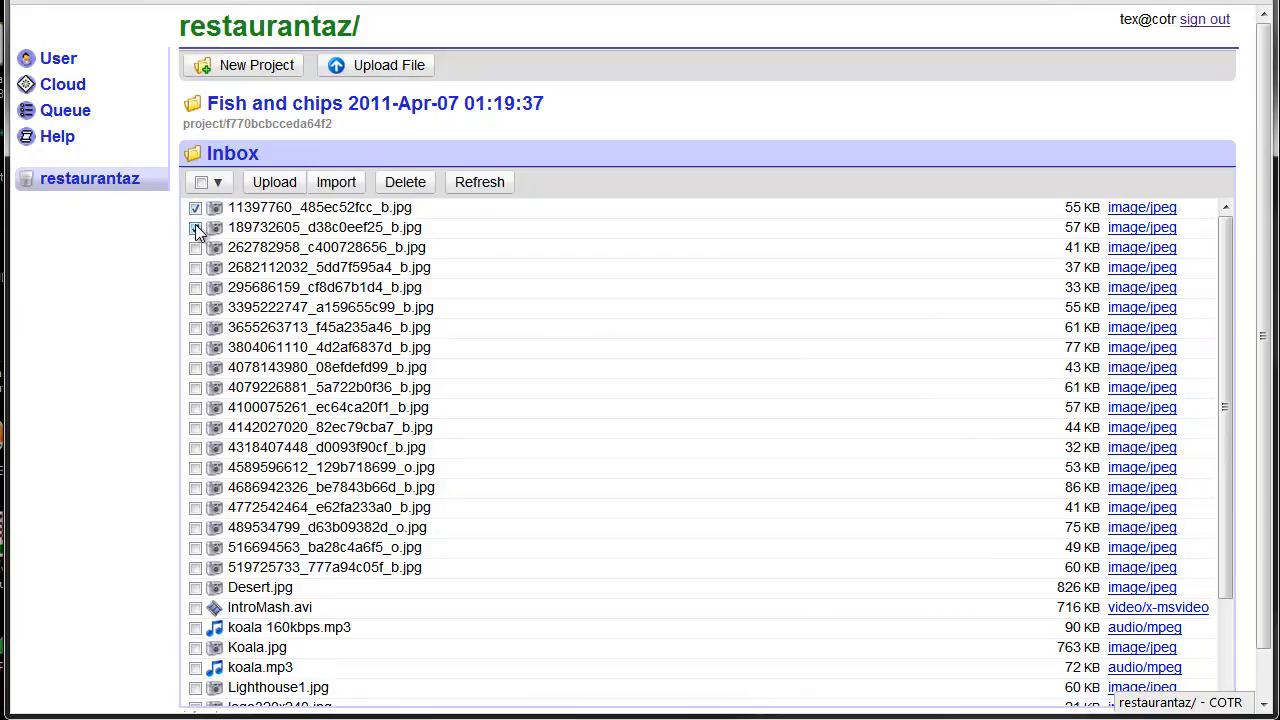
{"action": "left_click", "coordinate": [195, 228]}
{"action": "left_click", "coordinate": [195, 248]}
{"action": "left_click", "coordinate": [195, 268]}
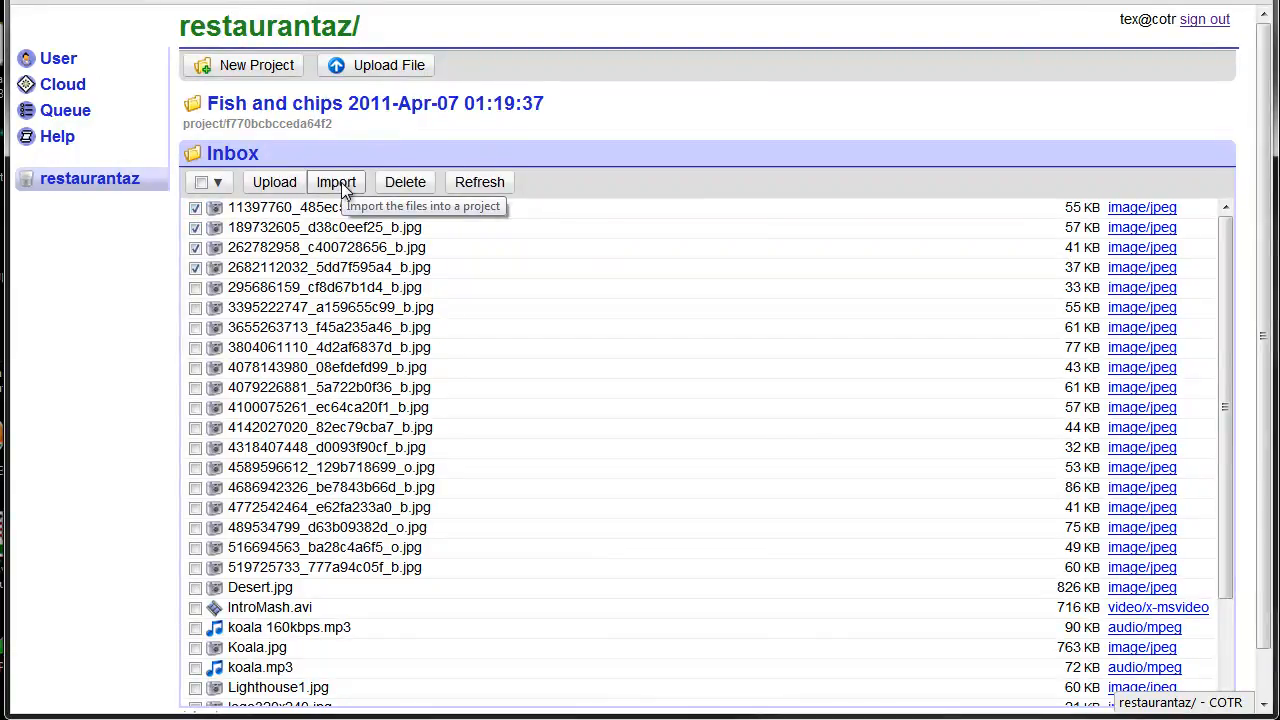
{"action": "left_click", "coordinate": [340, 182]}
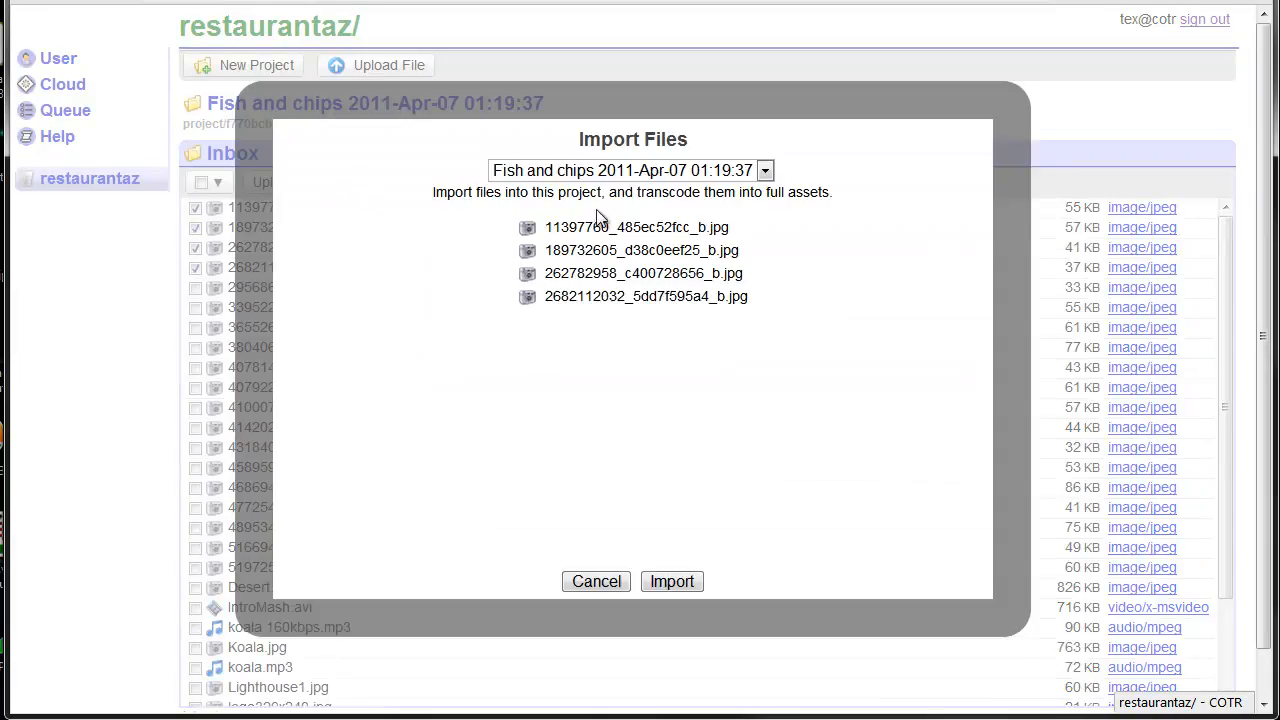
{"action": "left_click", "coordinate": [643, 171]}
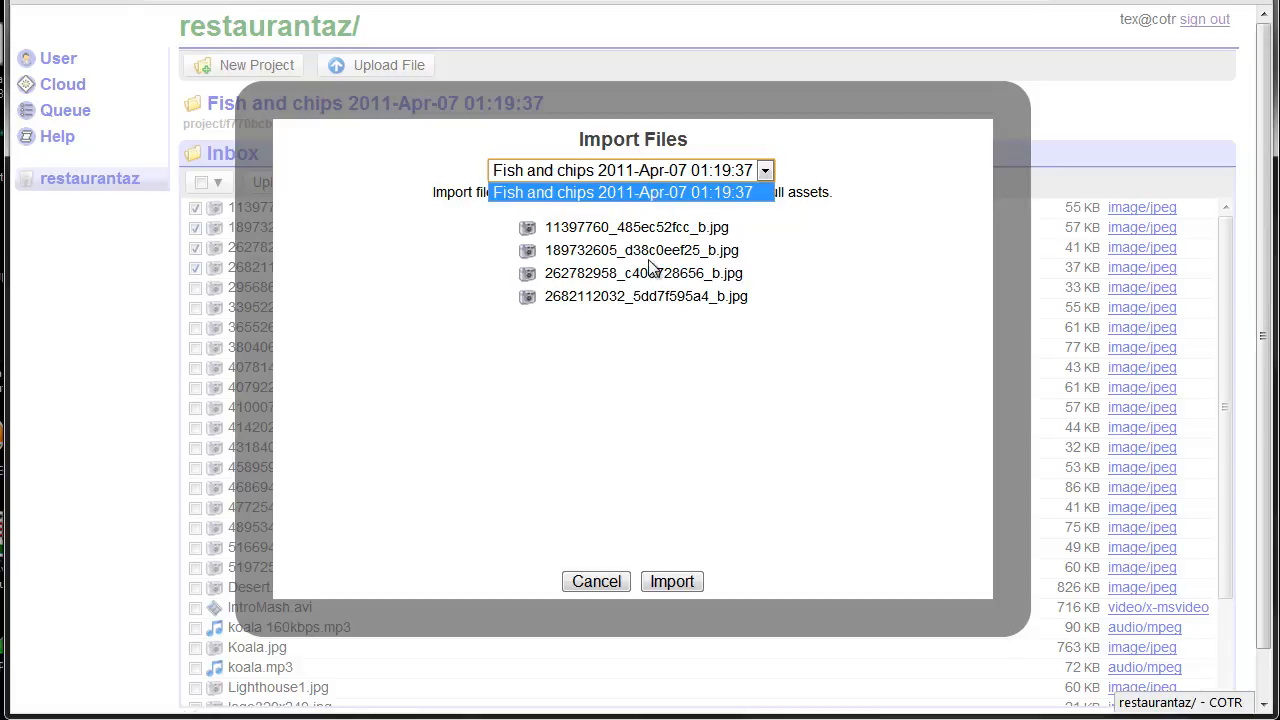
{"action": "left_click", "coordinate": [634, 172]}
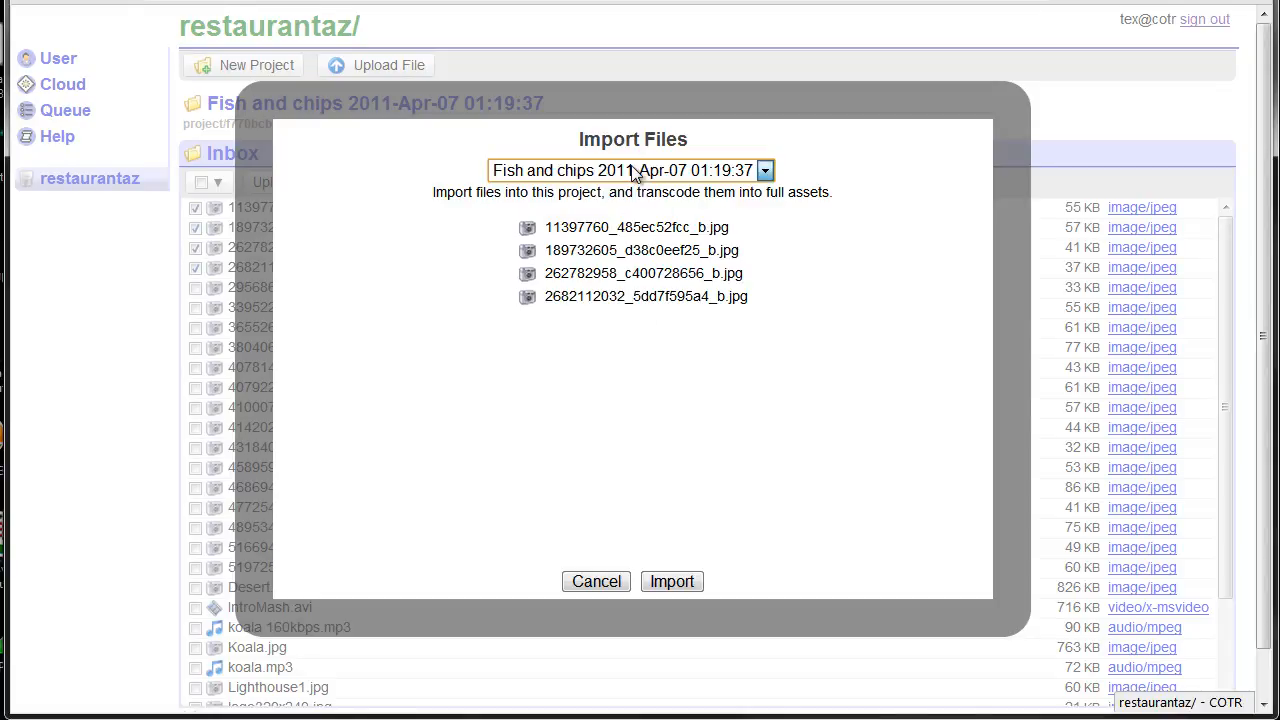
{"action": "left_click", "coordinate": [688, 580]}
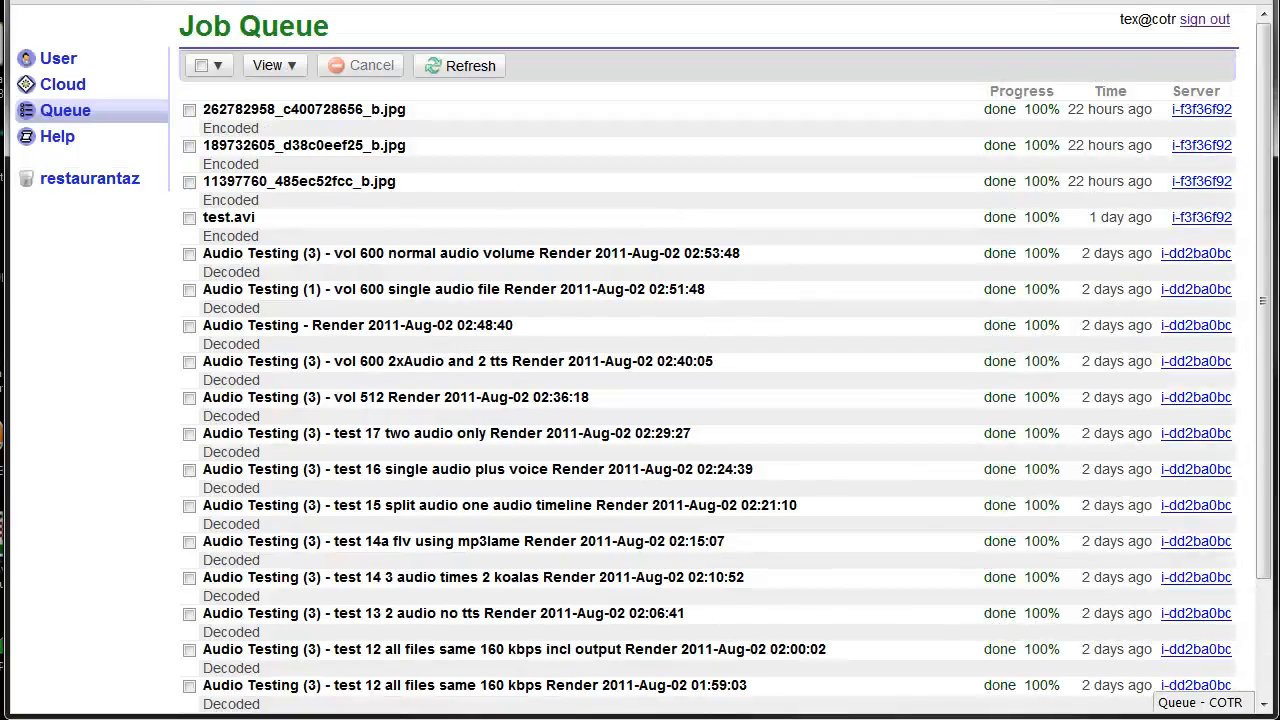
Refresh the Job Queue repeatedly to follow the encoding progress of the imported images
{"action": "left_click", "coordinate": [479, 68]}
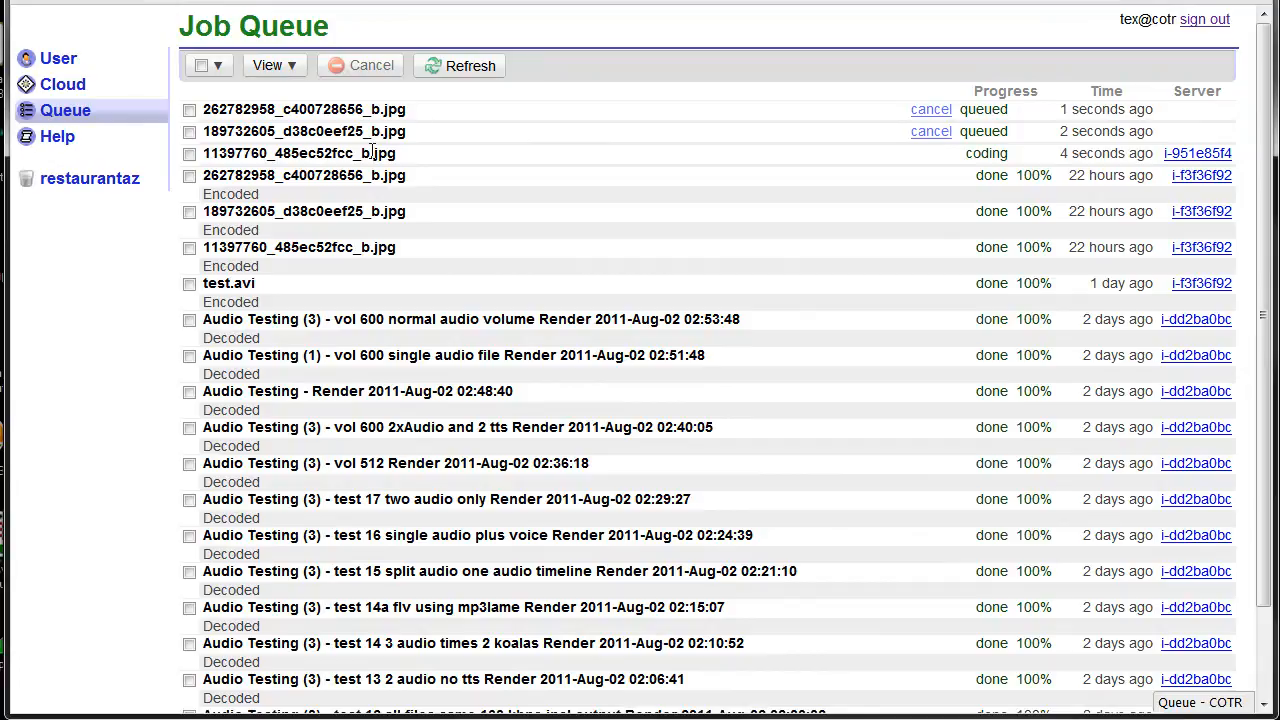
{"action": "left_click", "coordinate": [463, 66]}
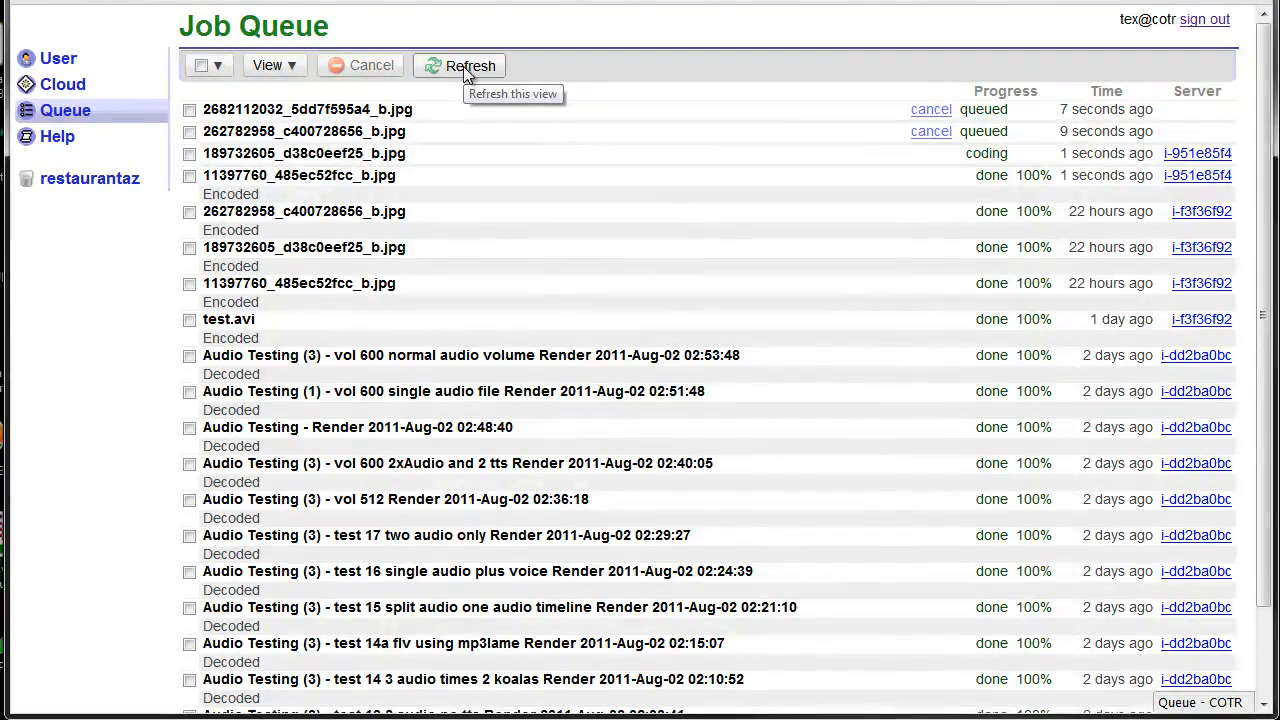
{"action": "left_click", "coordinate": [463, 66]}
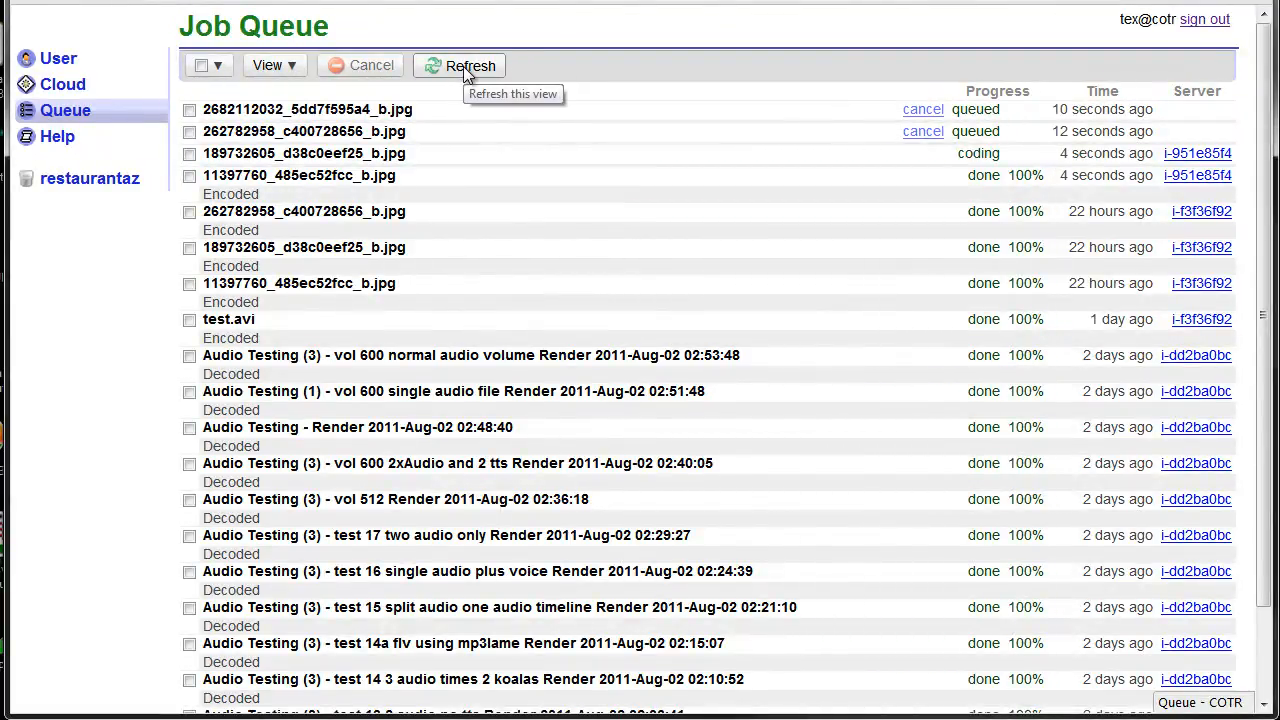
{"action": "left_click", "coordinate": [463, 66]}
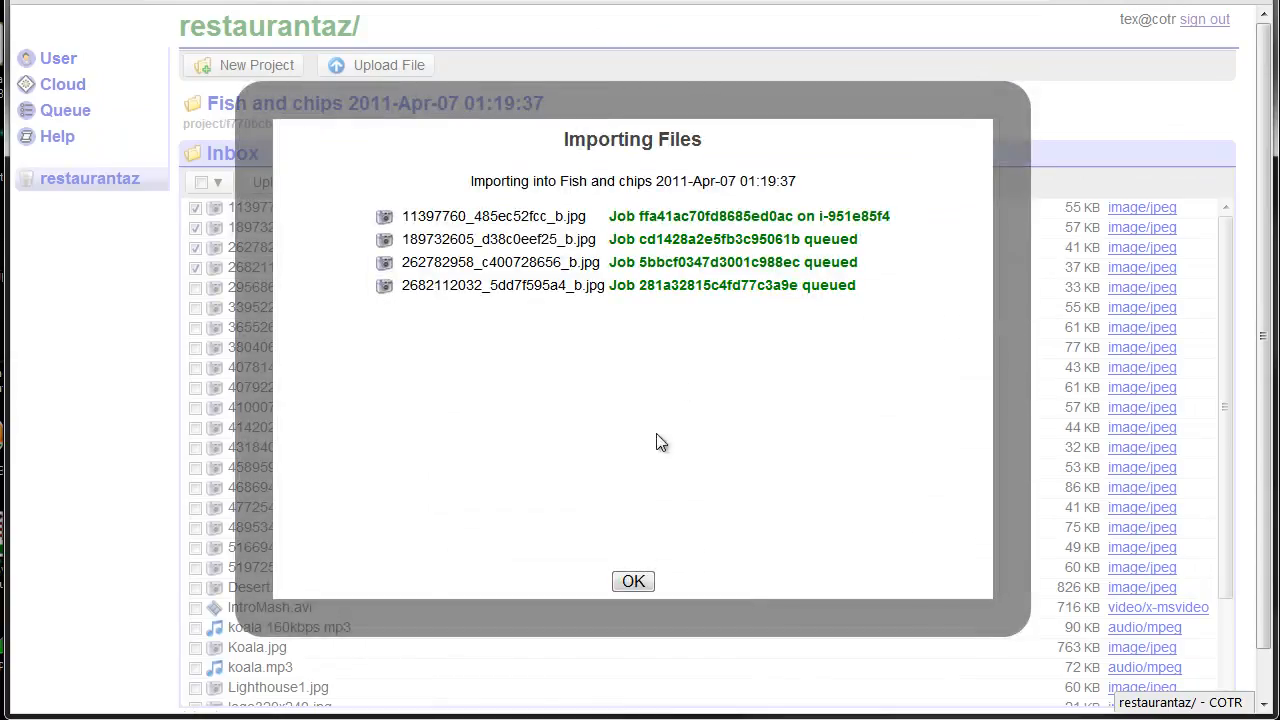
Dismiss the import report, expand the Fish and chips project and refresh its list of media assets
{"action": "left_click", "coordinate": [636, 580]}
{"action": "left_click", "coordinate": [455, 118]}
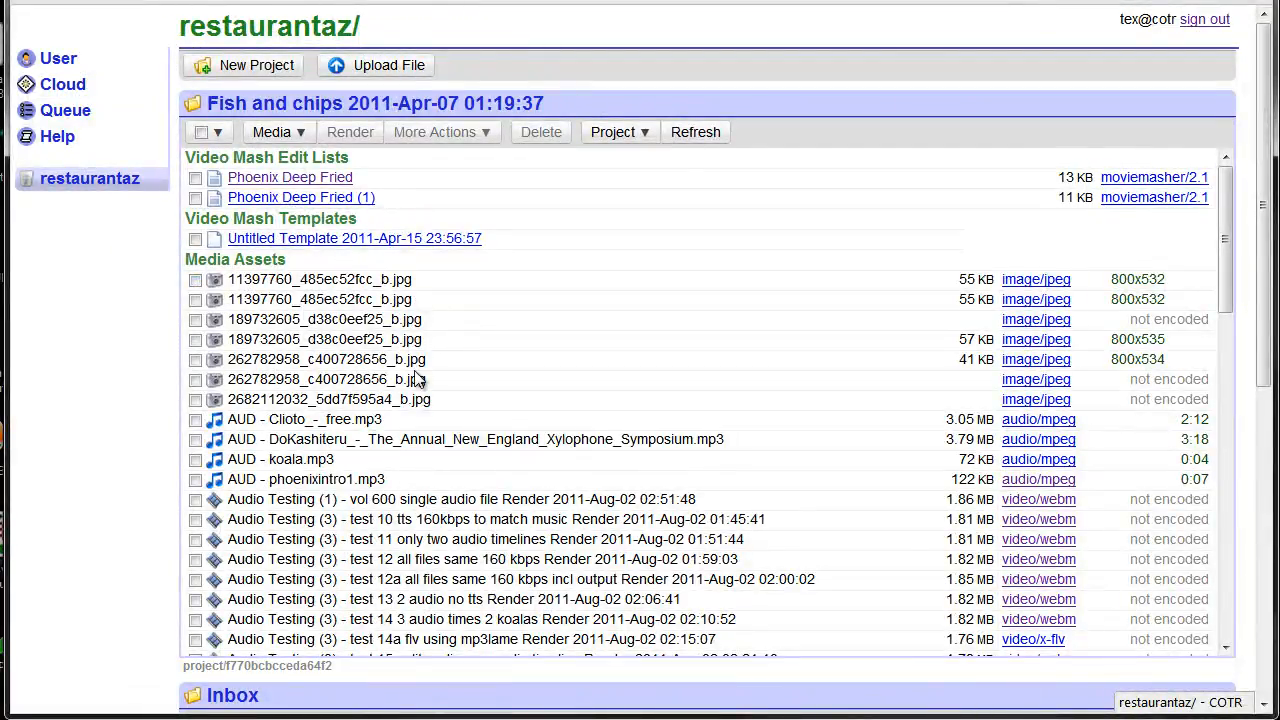
{"action": "left_click", "coordinate": [699, 132]}
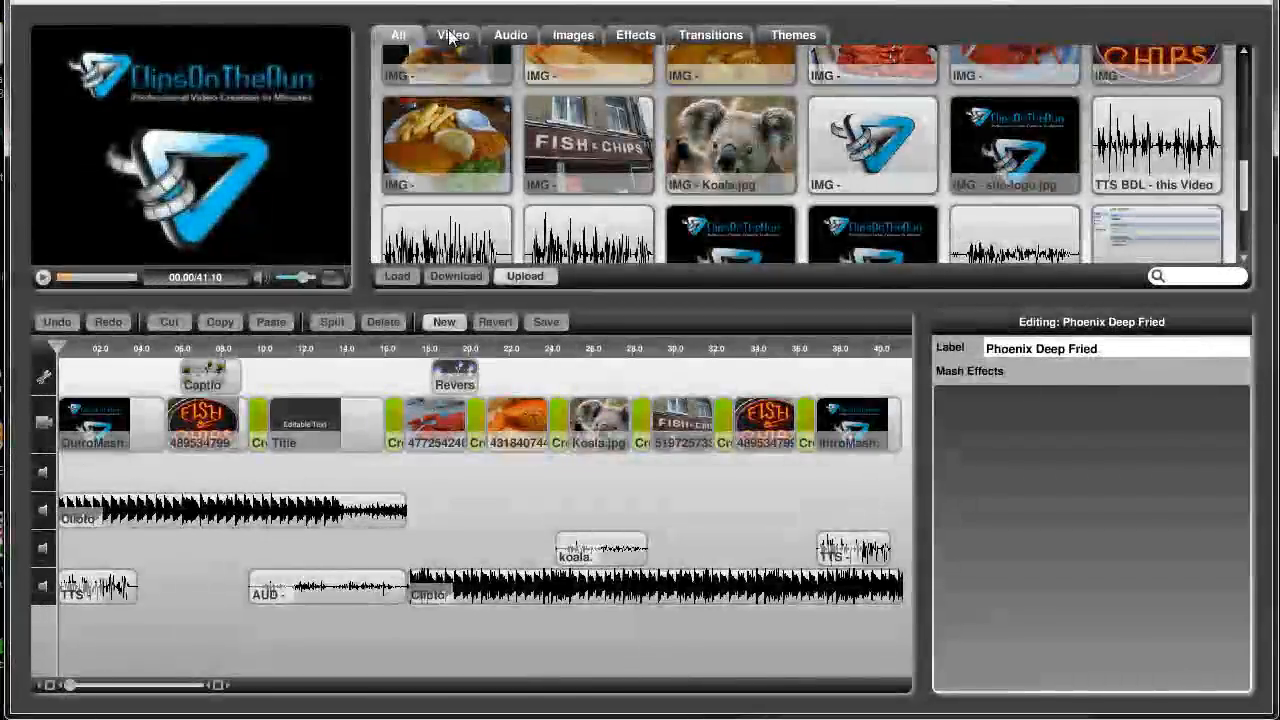
Browse all media, the images and the videos in the media library of the Phoenix Deep Fried mash editor
{"action": "left_click", "coordinate": [399, 34]}
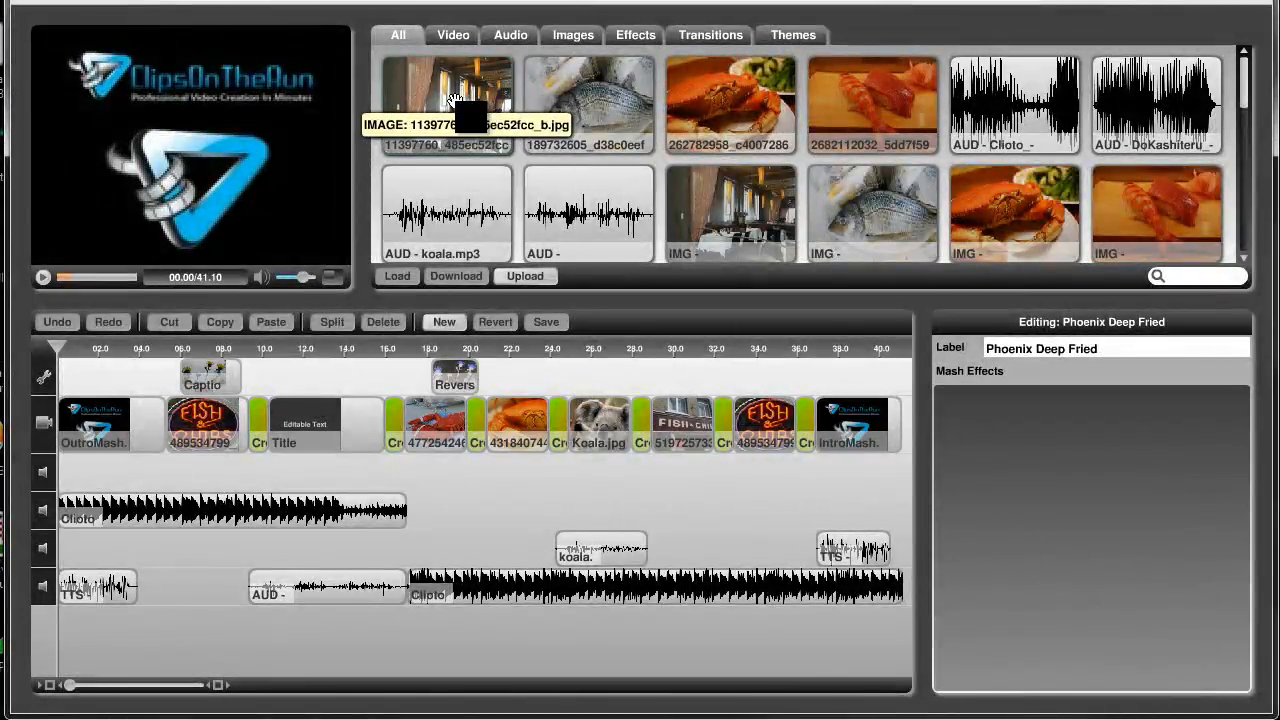
{"action": "left_click", "coordinate": [569, 35]}
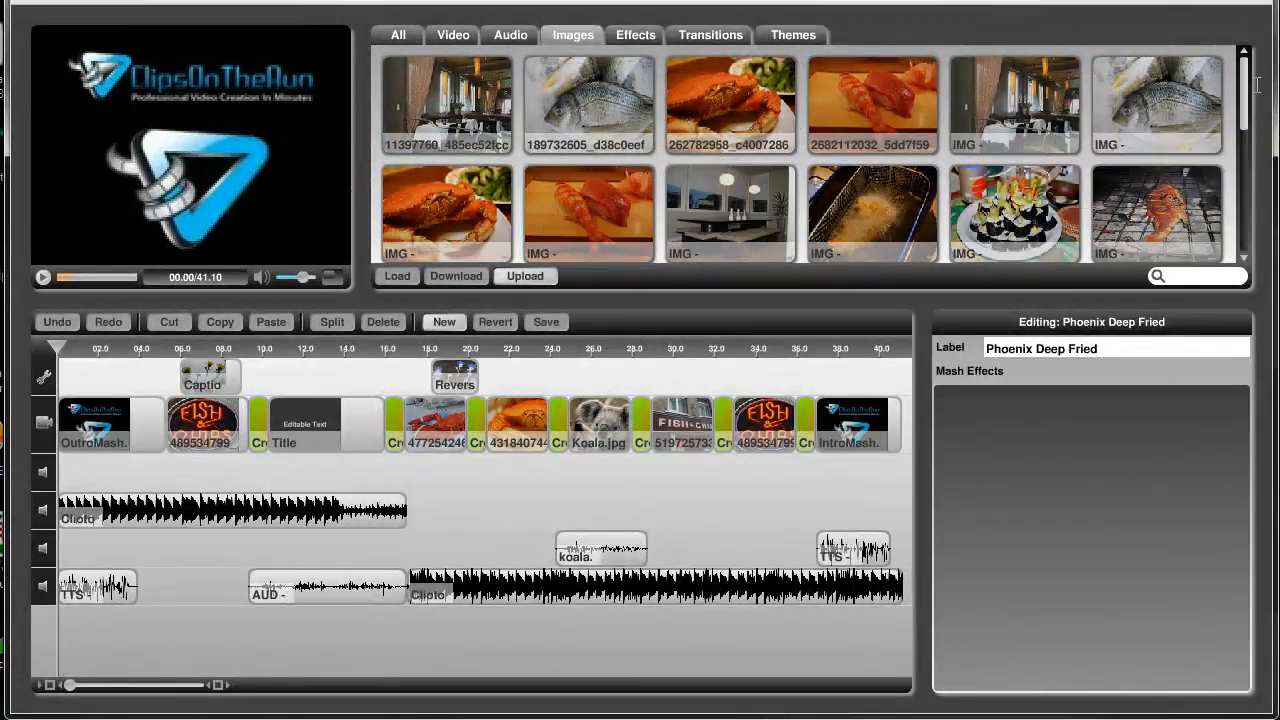
{"action": "left_click_drag", "start_coordinate": [1245, 95], "coordinate": [1247, 272]}
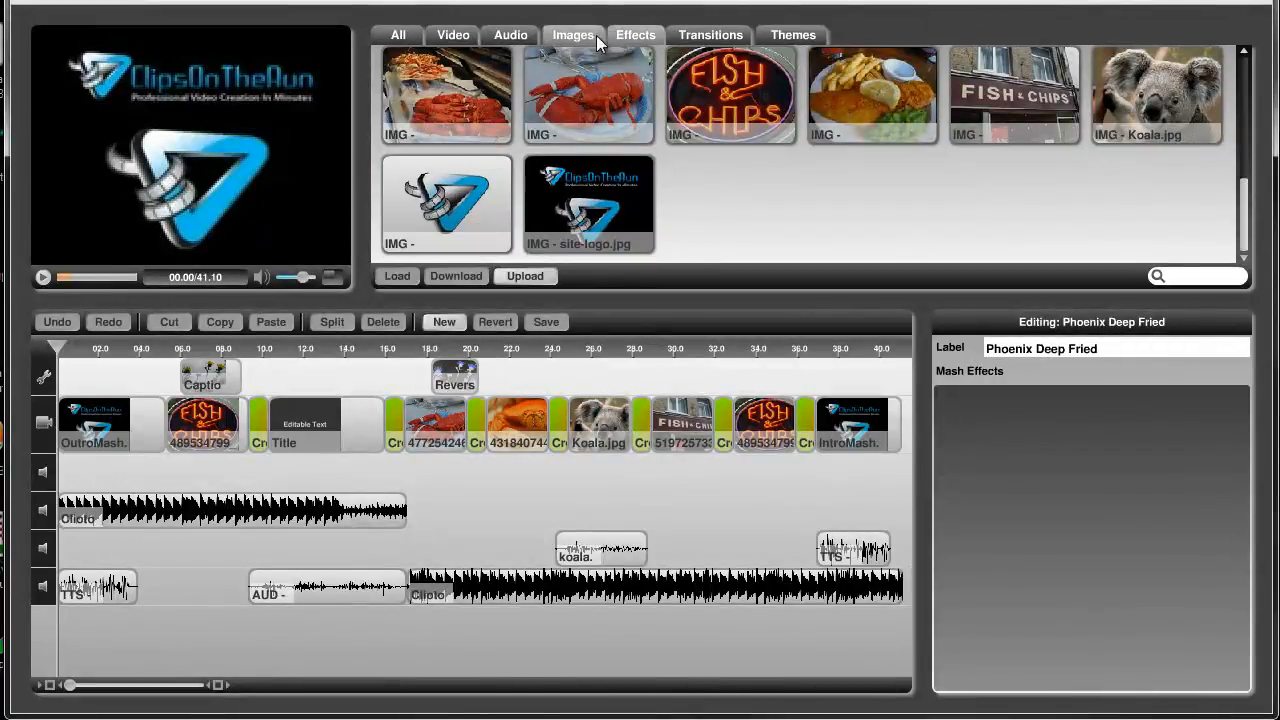
{"action": "left_click", "coordinate": [452, 36]}
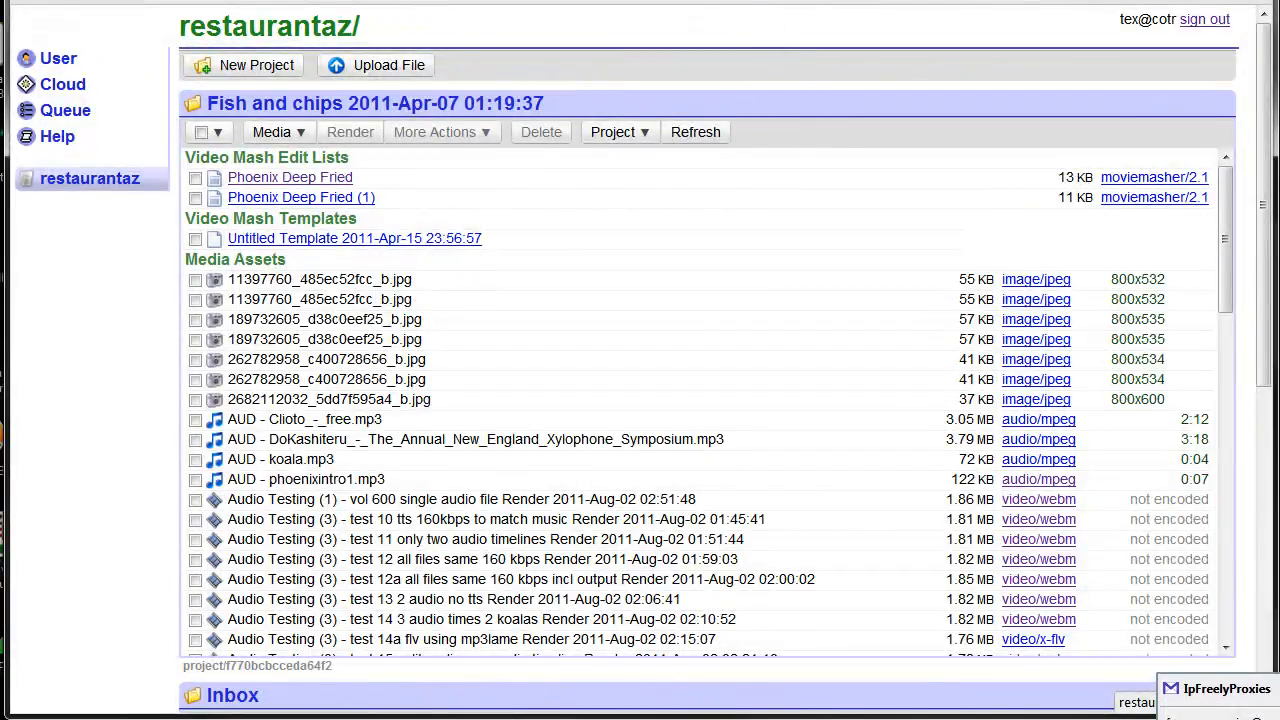
On the Cloud page, start a copy of the Small Video Rendering Instance class and set its style to Black
{"action": "key", "text": "ctrl+Tab"}
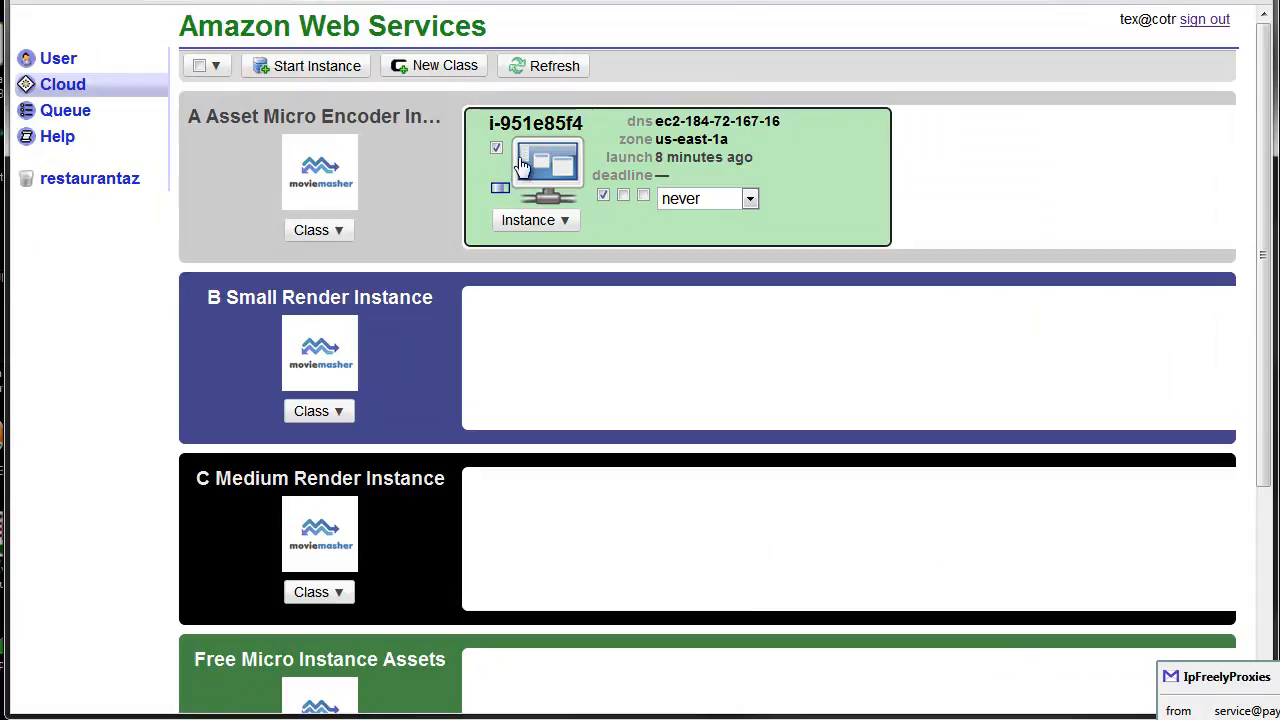
{"action": "scroll", "coordinate": [737, 321], "scroll_direction": "down", "scroll_amount": 3}
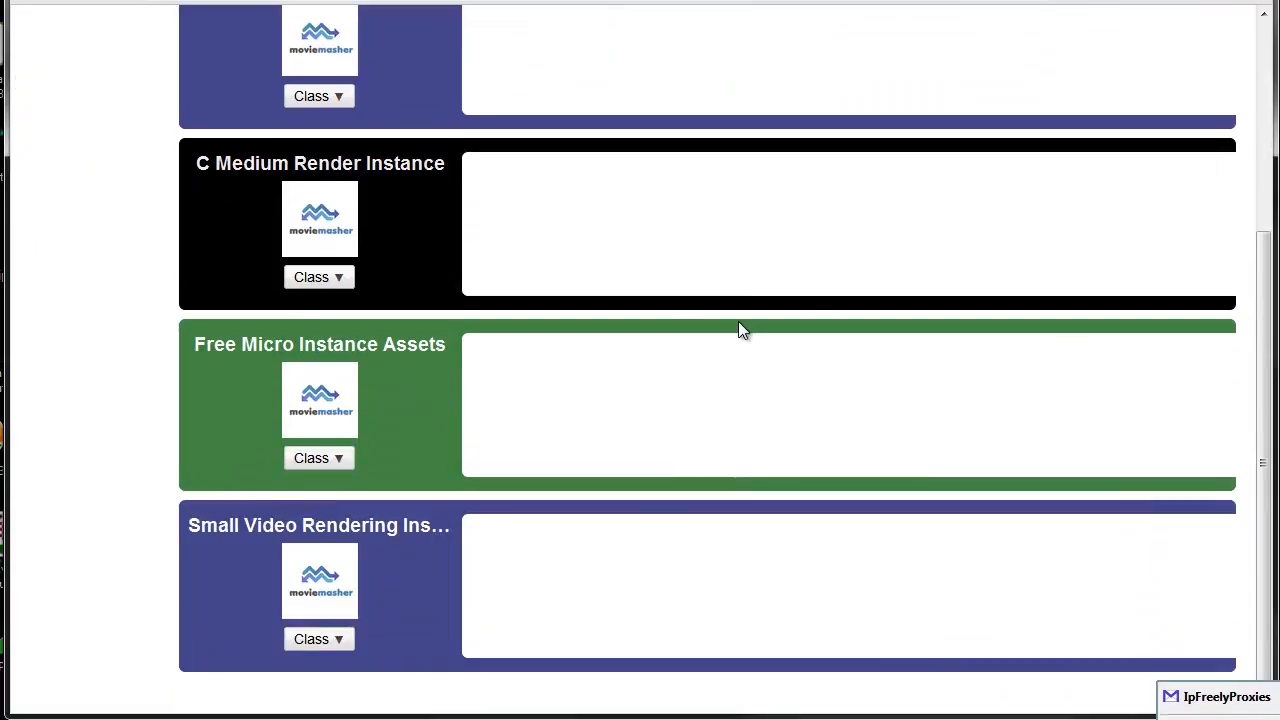
{"action": "scroll", "coordinate": [738, 321], "scroll_direction": "up", "scroll_amount": 3}
{"action": "scroll", "coordinate": [512, 440], "scroll_direction": "down", "scroll_amount": 2}
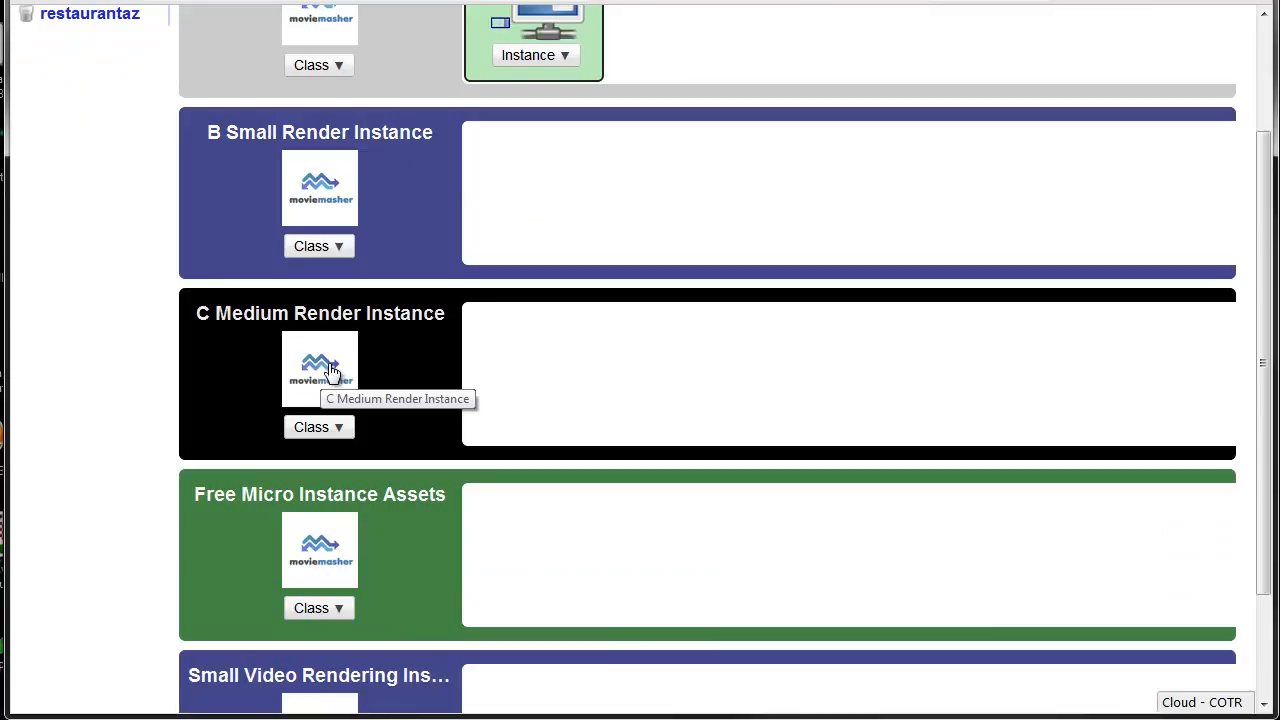
{"action": "scroll", "coordinate": [330, 371], "scroll_direction": "down", "scroll_amount": 2}
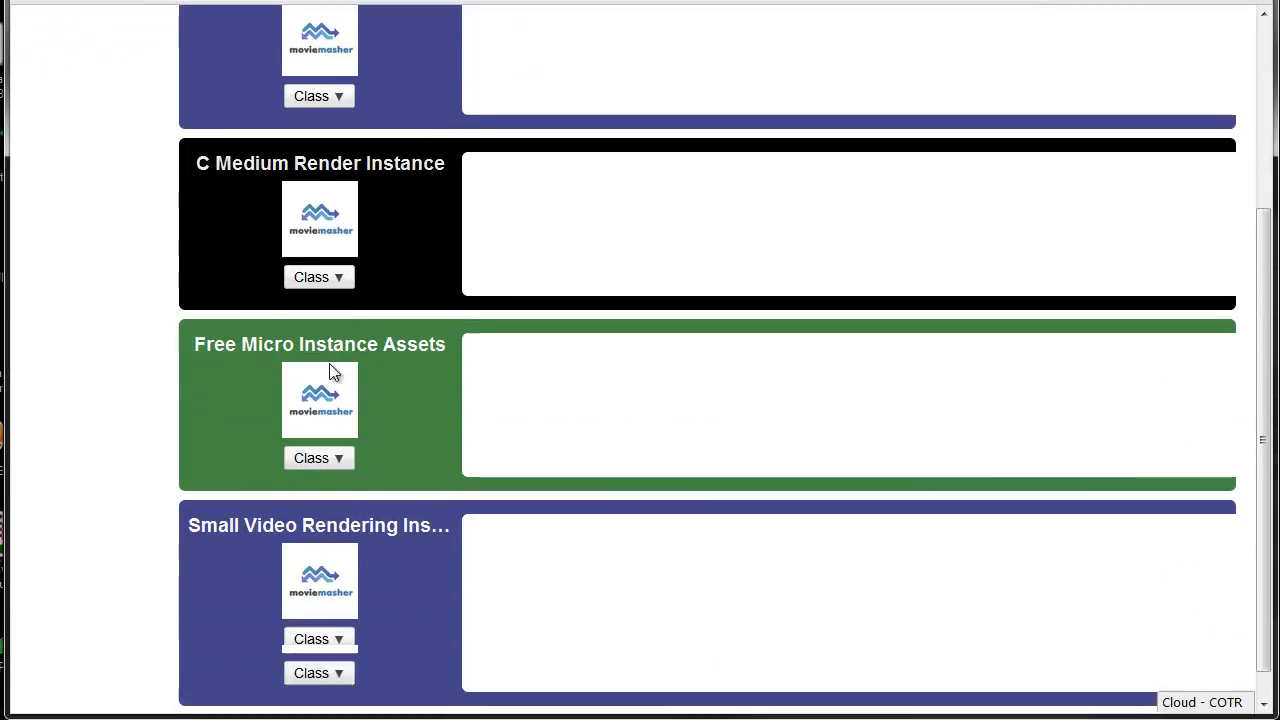
{"action": "left_click", "coordinate": [337, 642]}
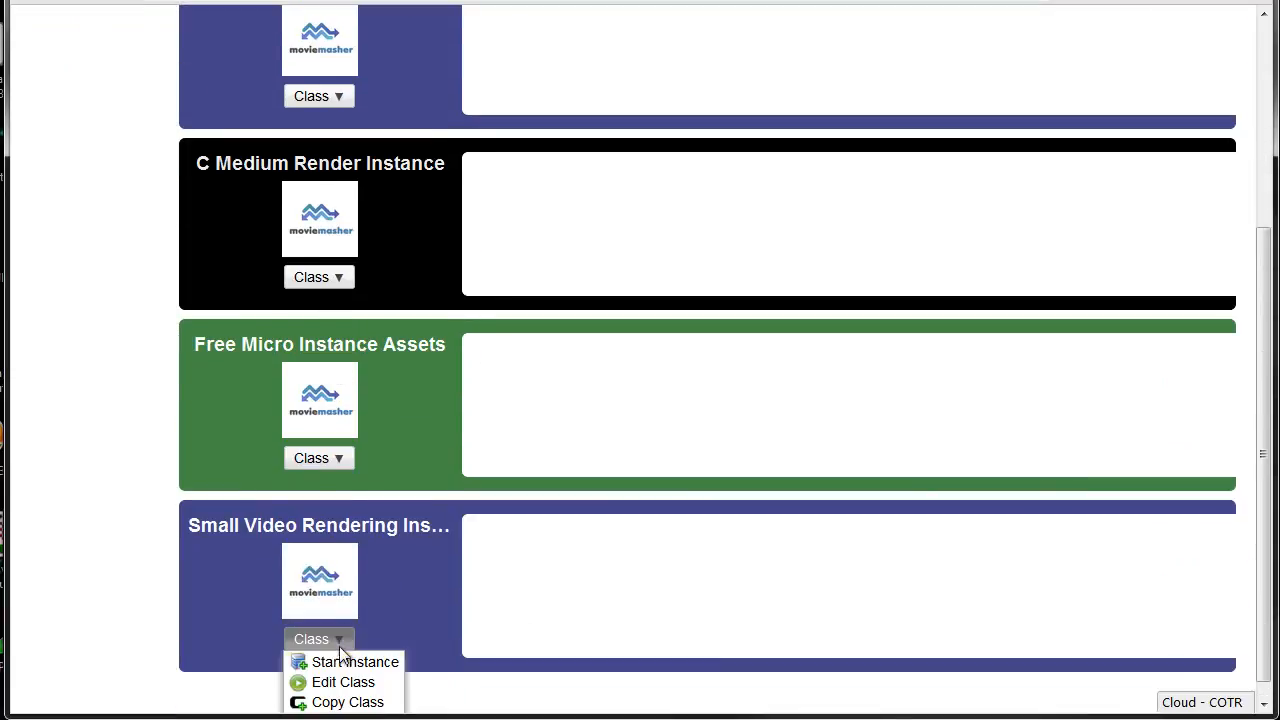
{"action": "left_click", "coordinate": [345, 702]}
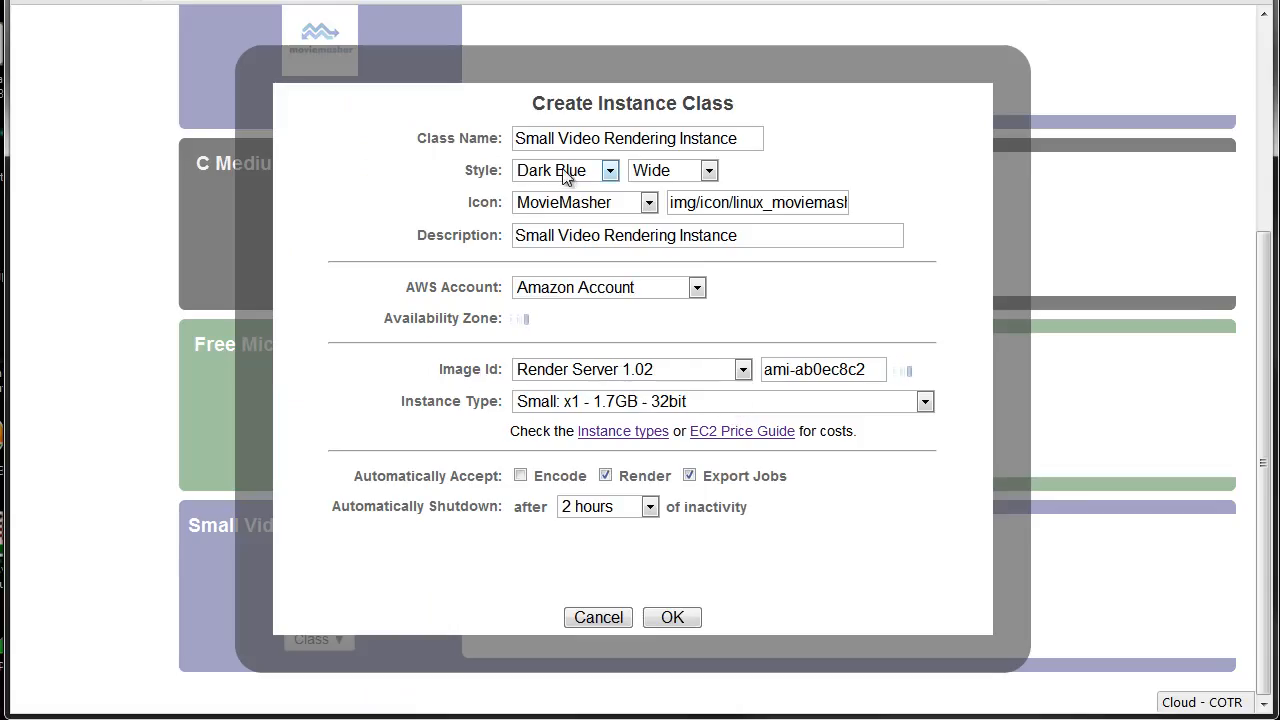
{"action": "left_click", "coordinate": [563, 172]}
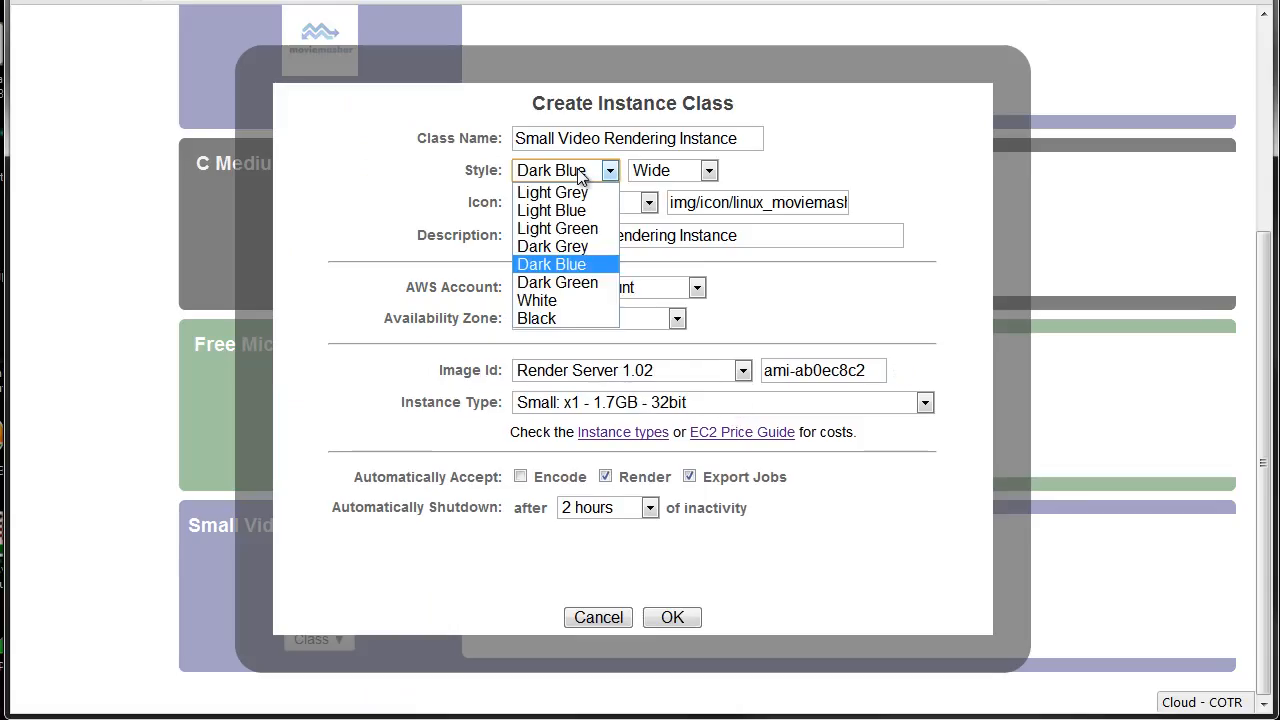
{"action": "left_click", "coordinate": [562, 316]}
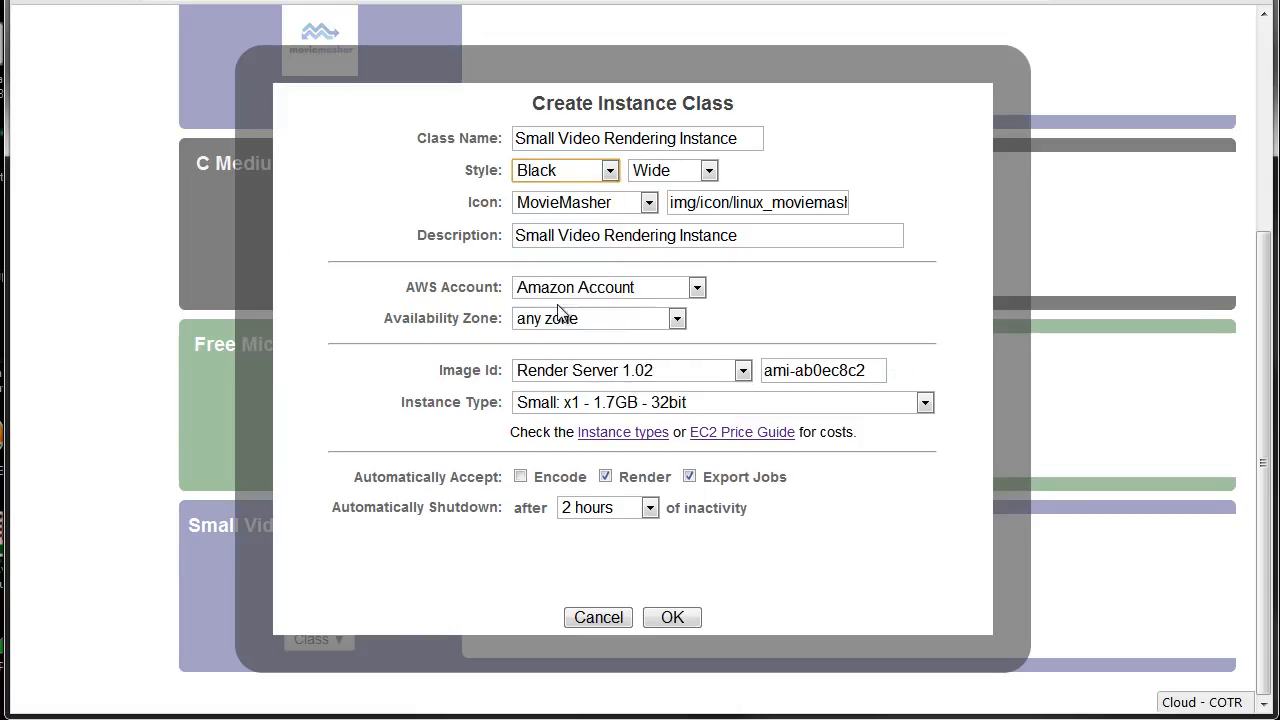
Set both the class name and the description of the copy to Medium Video Rendering Instance
{"action": "double_click", "coordinate": [557, 138]}
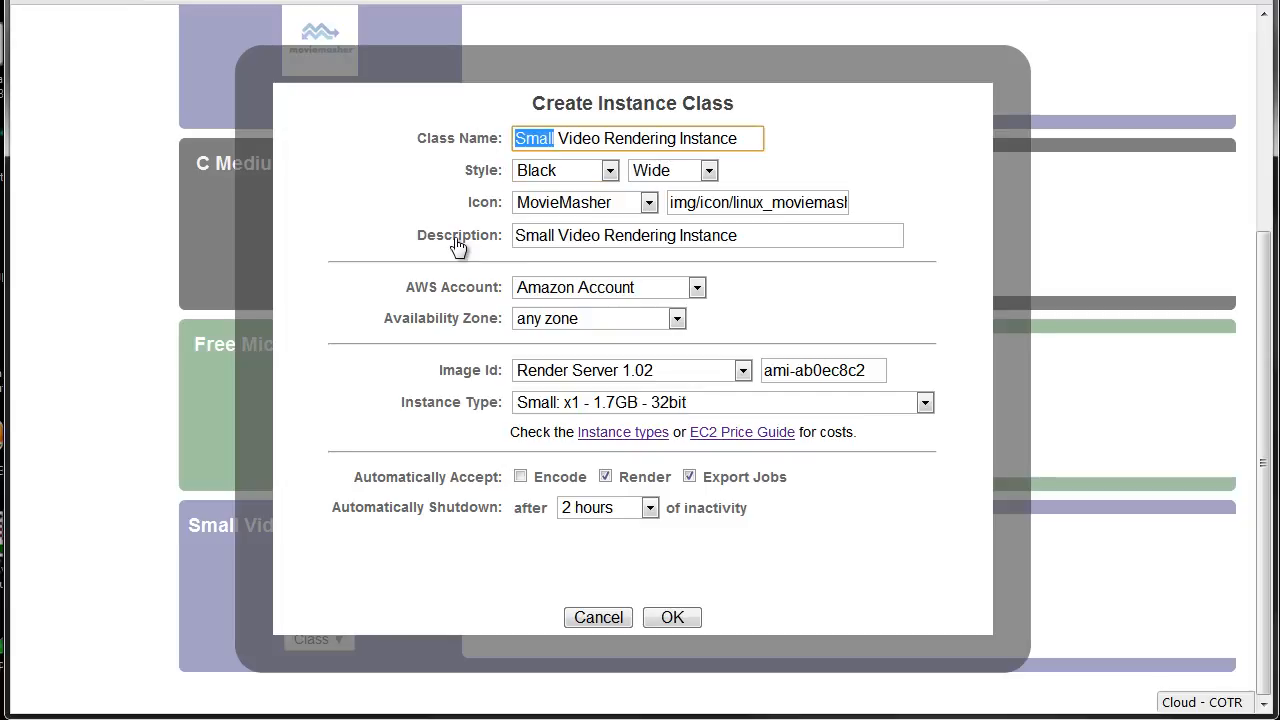
{"action": "type", "text": "Medium"}
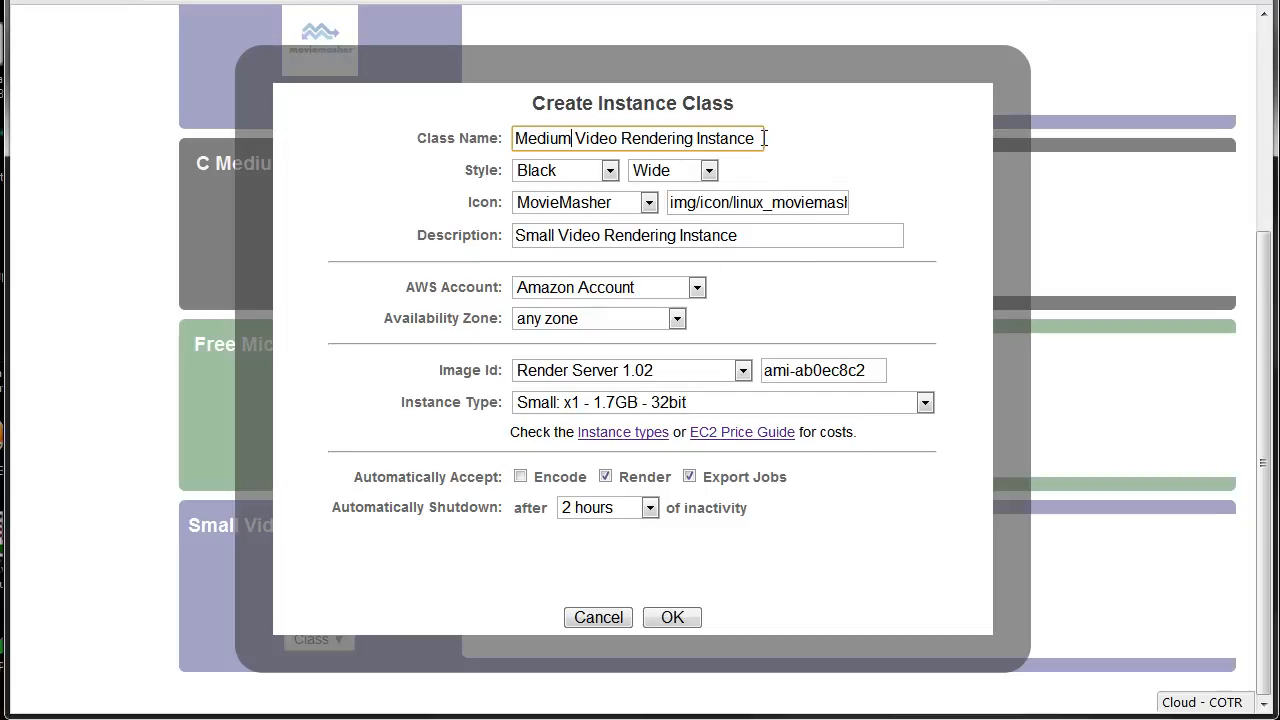
{"action": "left_click_drag", "start_coordinate": [763, 138], "coordinate": [505, 142]}
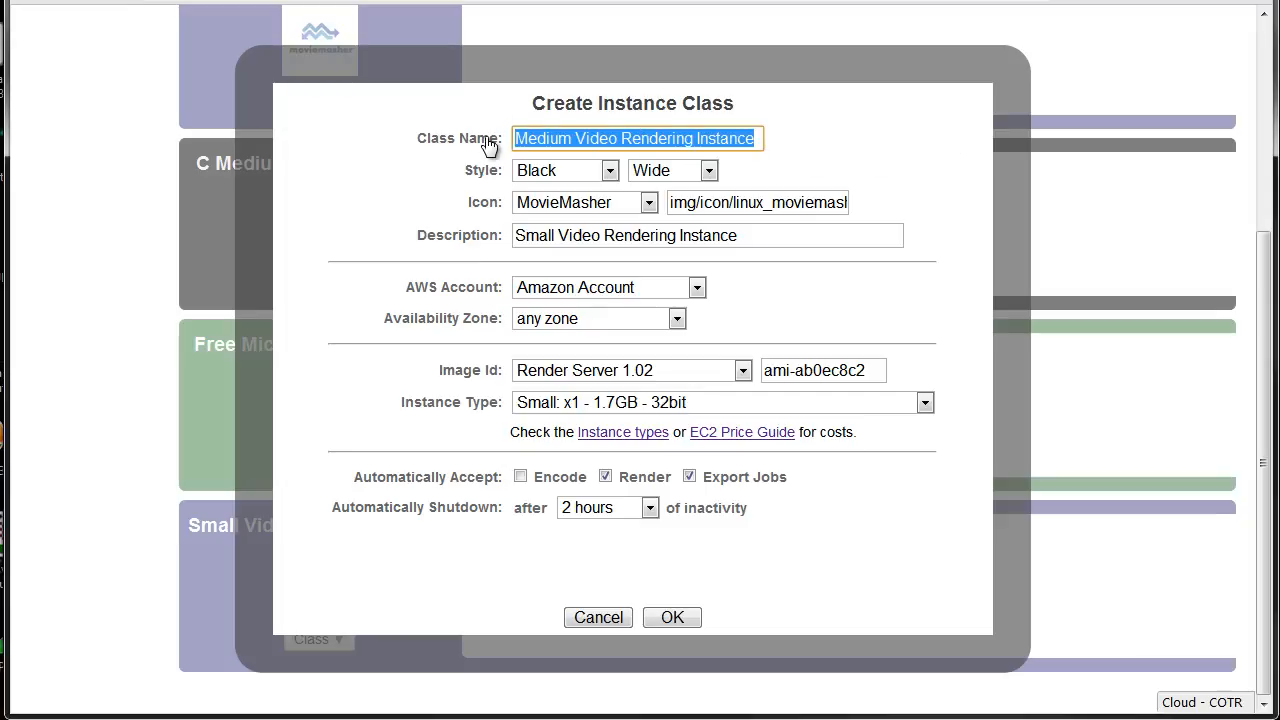
{"action": "left_click_drag", "start_coordinate": [752, 236], "coordinate": [440, 215]}
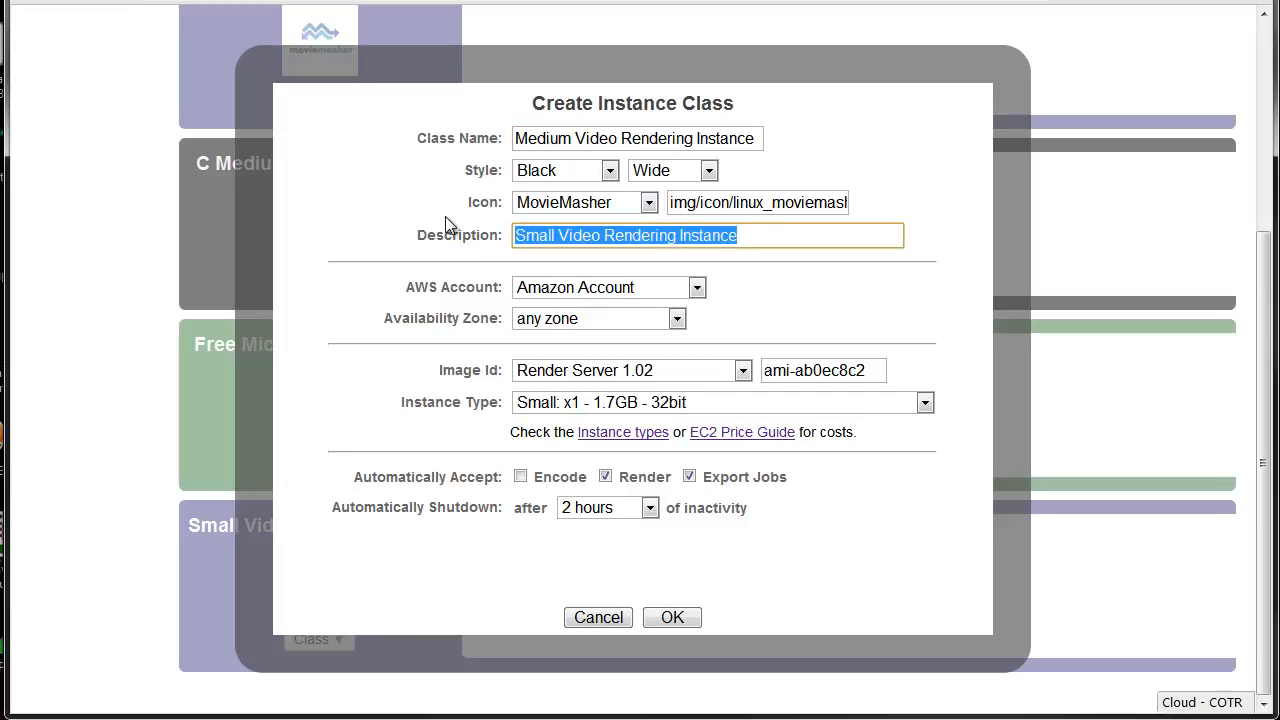
{"action": "key", "text": "ctrl+v"}
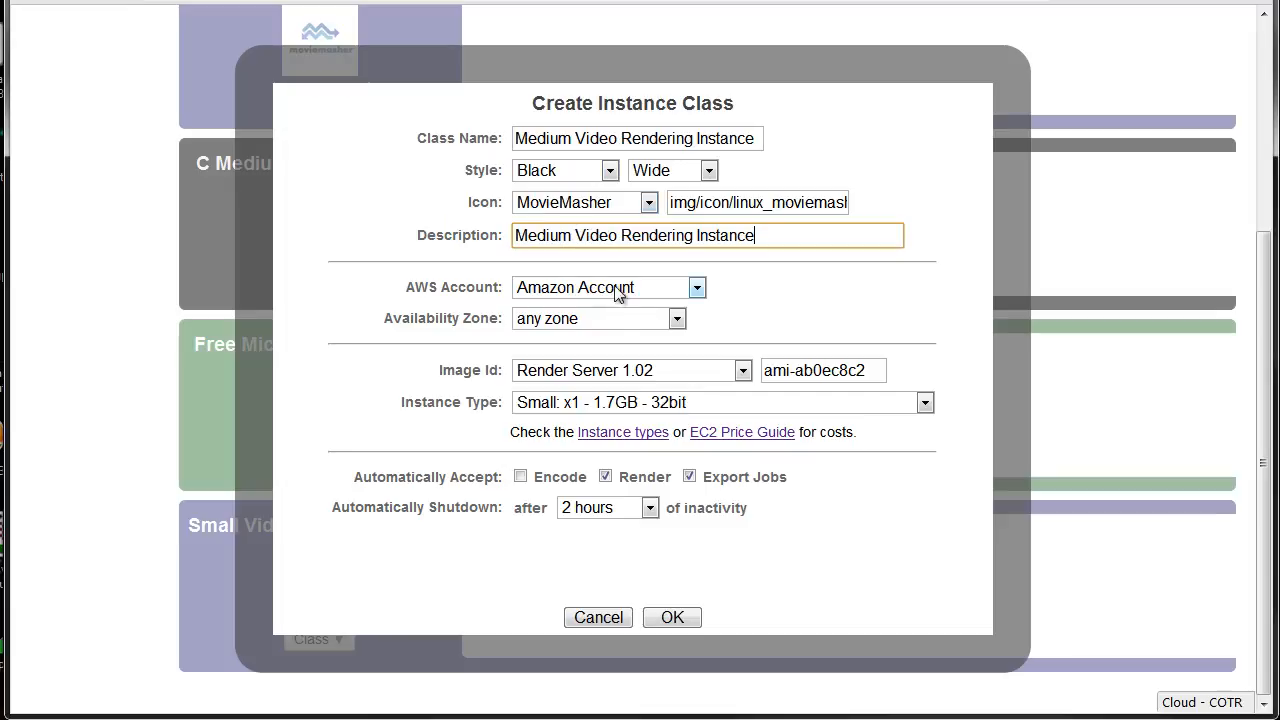
Set the new class's instance type to High-CPU Medium: x5 - 1.7GB - 32bit
{"action": "left_click", "coordinate": [622, 404]}
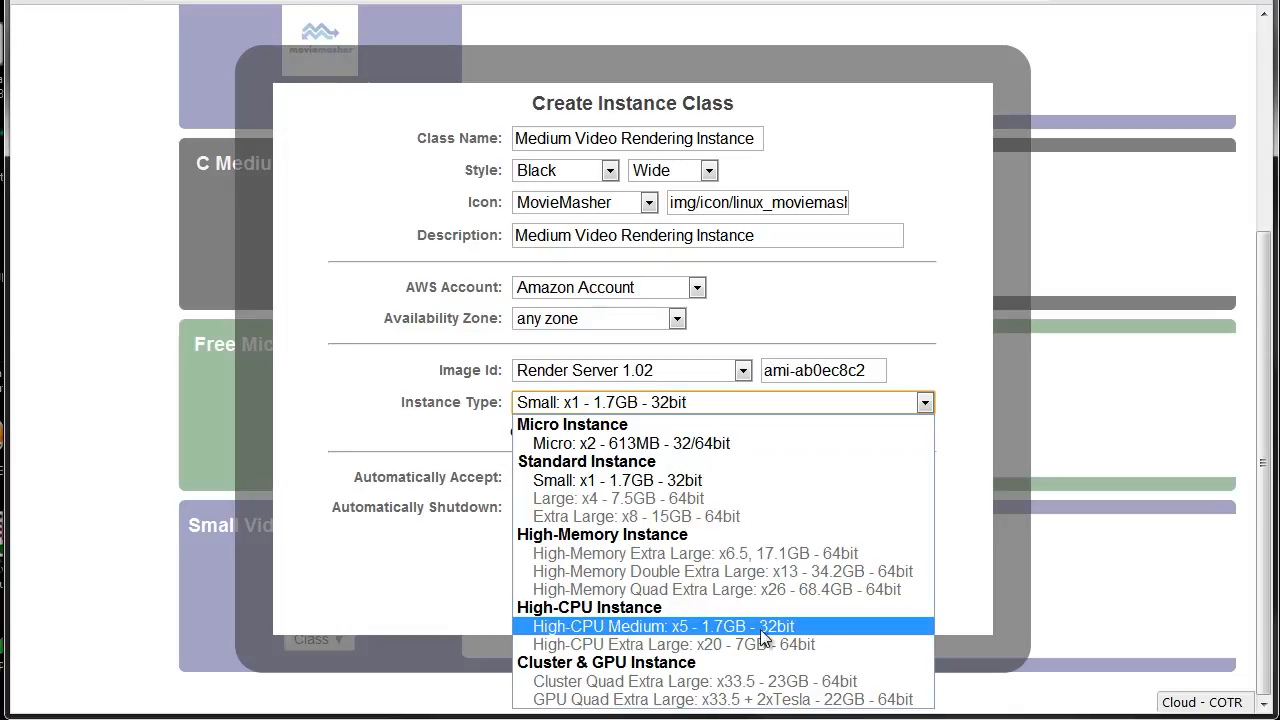
{"action": "left_click", "coordinate": [820, 625]}
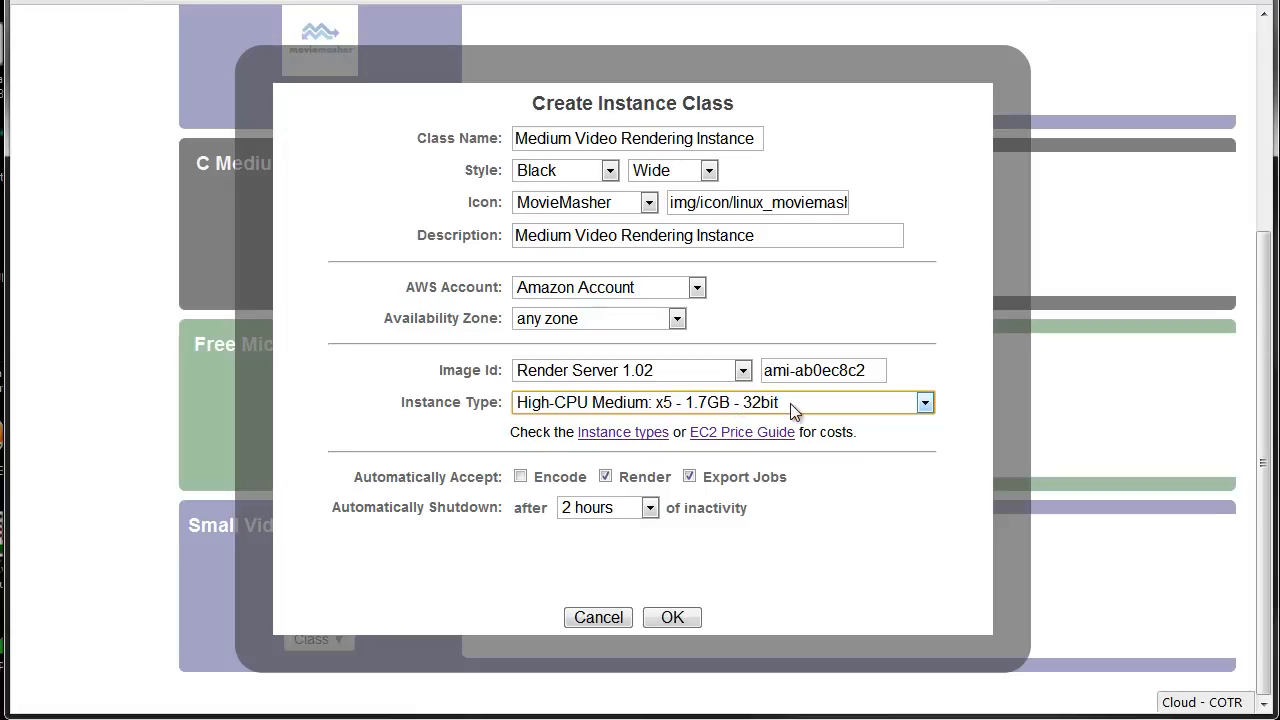
{"action": "left_click", "coordinate": [925, 404]}
{"action": "left_click", "coordinate": [925, 404]}
{"action": "left_click", "coordinate": [829, 405]}
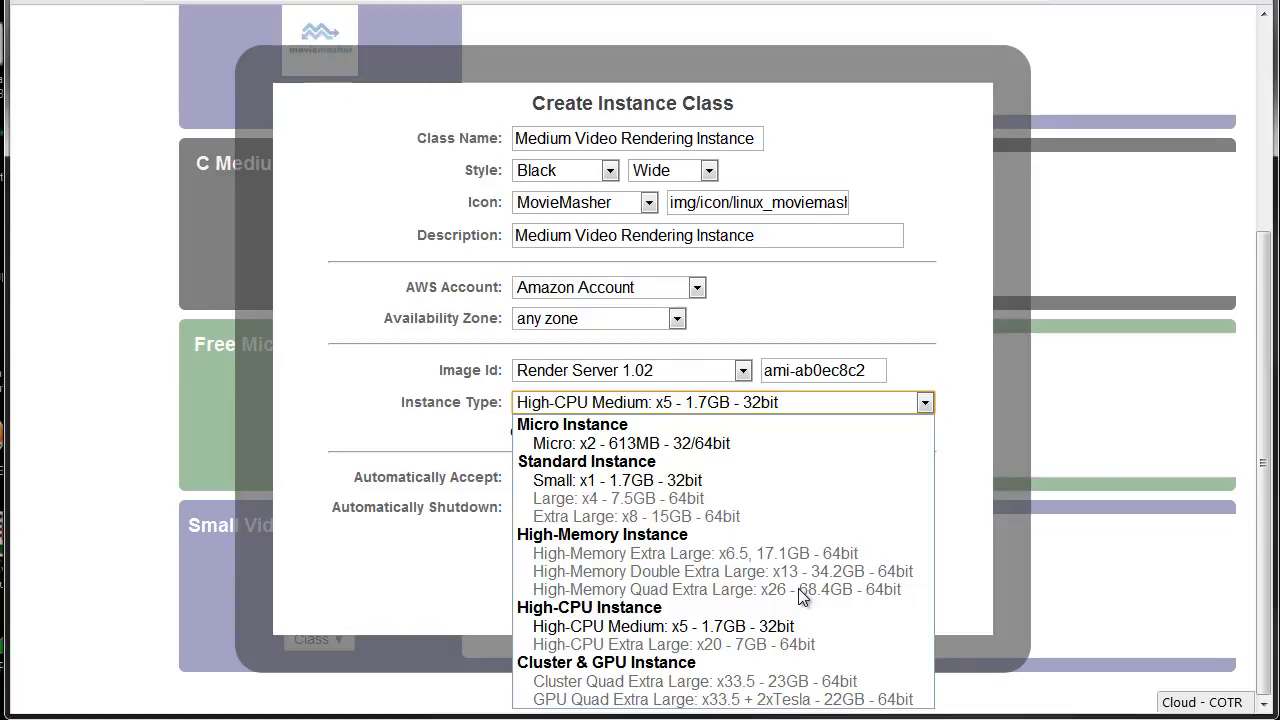
{"action": "left_click", "coordinate": [942, 420]}
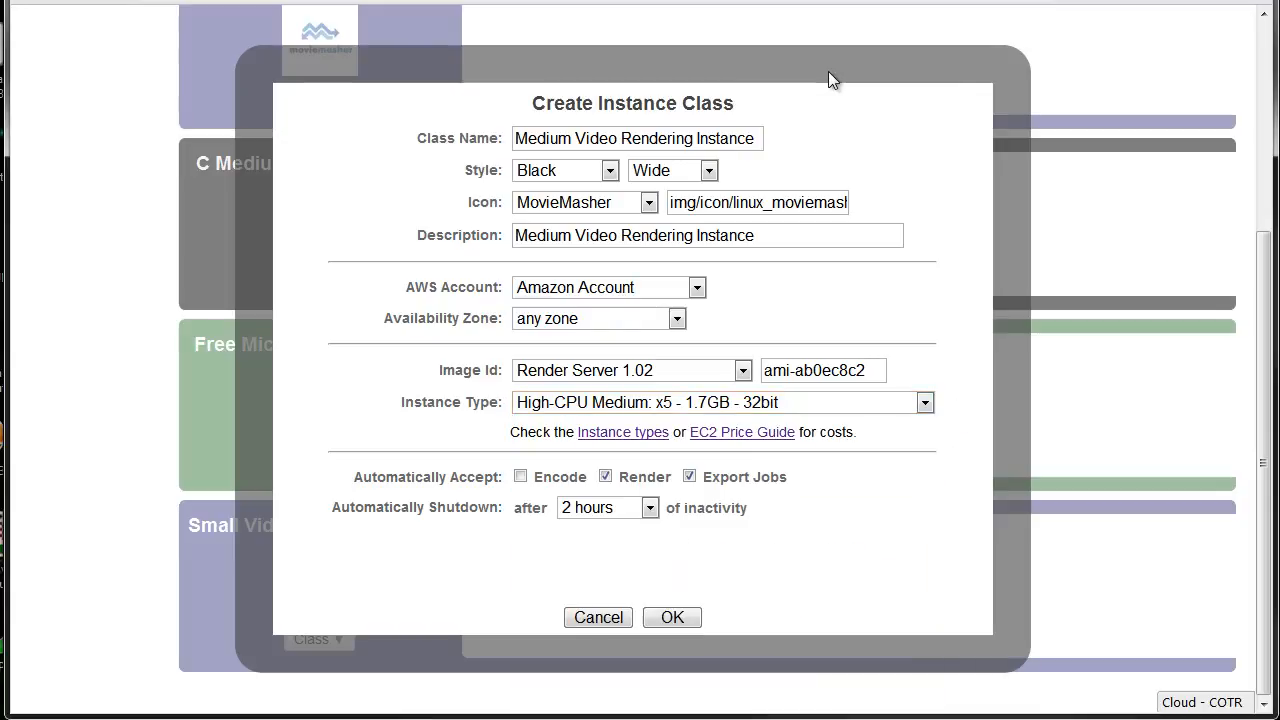
Keep automatic shutdown after 2 hours of inactivity, create the Medium Video Rendering Instance class and dismiss the confirmation
{"action": "left_click", "coordinate": [608, 510]}
{"action": "left_click", "coordinate": [614, 509]}
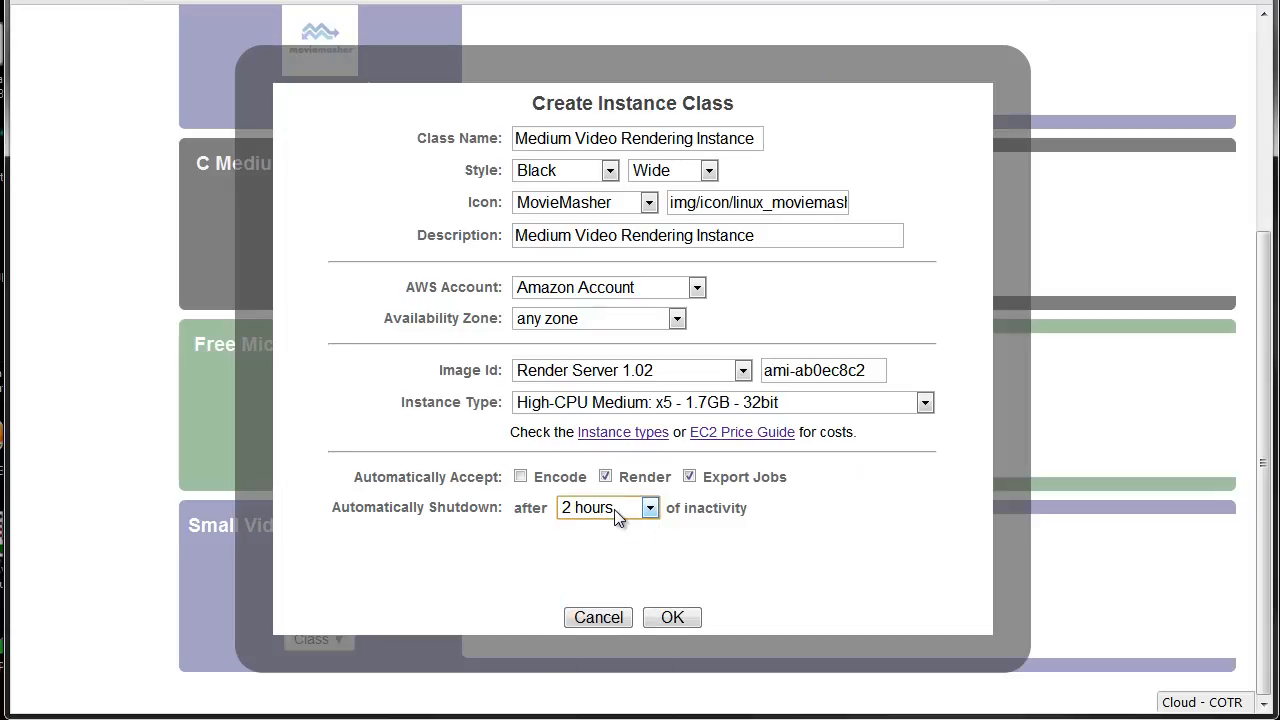
{"action": "left_click", "coordinate": [683, 613]}
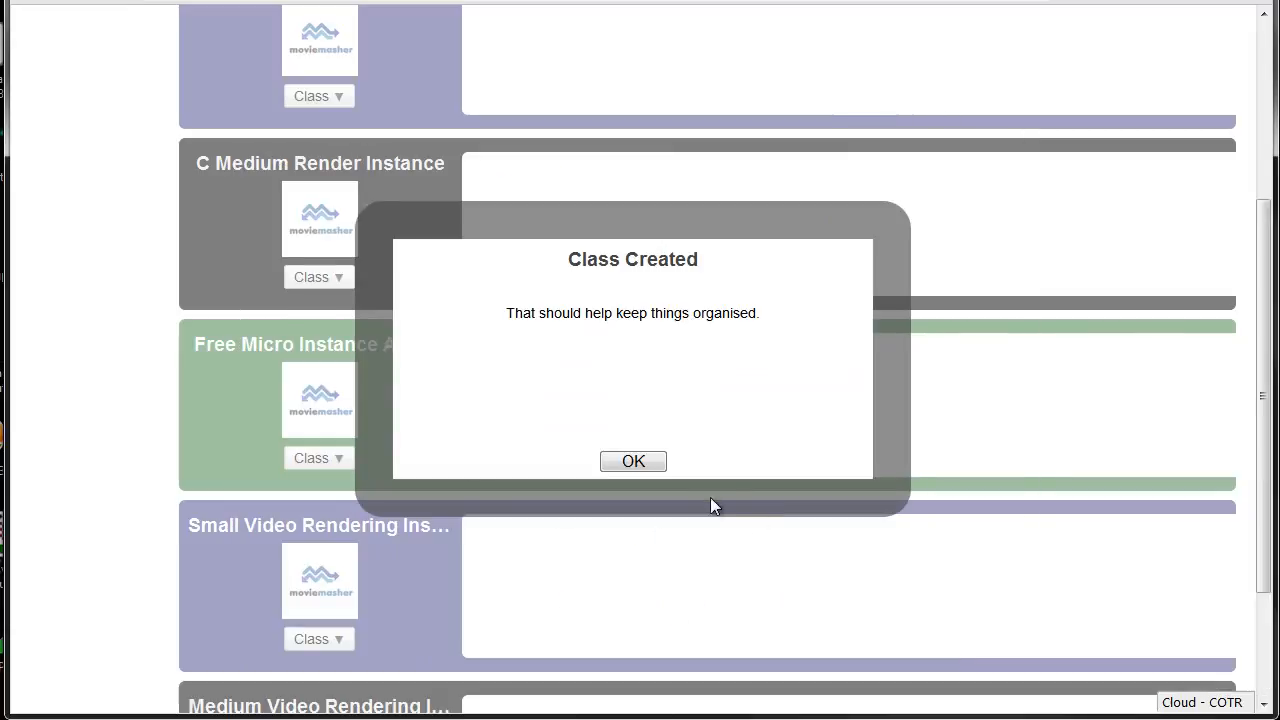
{"action": "left_click", "coordinate": [650, 463]}
{"action": "scroll", "coordinate": [728, 526], "scroll_direction": "down", "scroll_amount": 2}
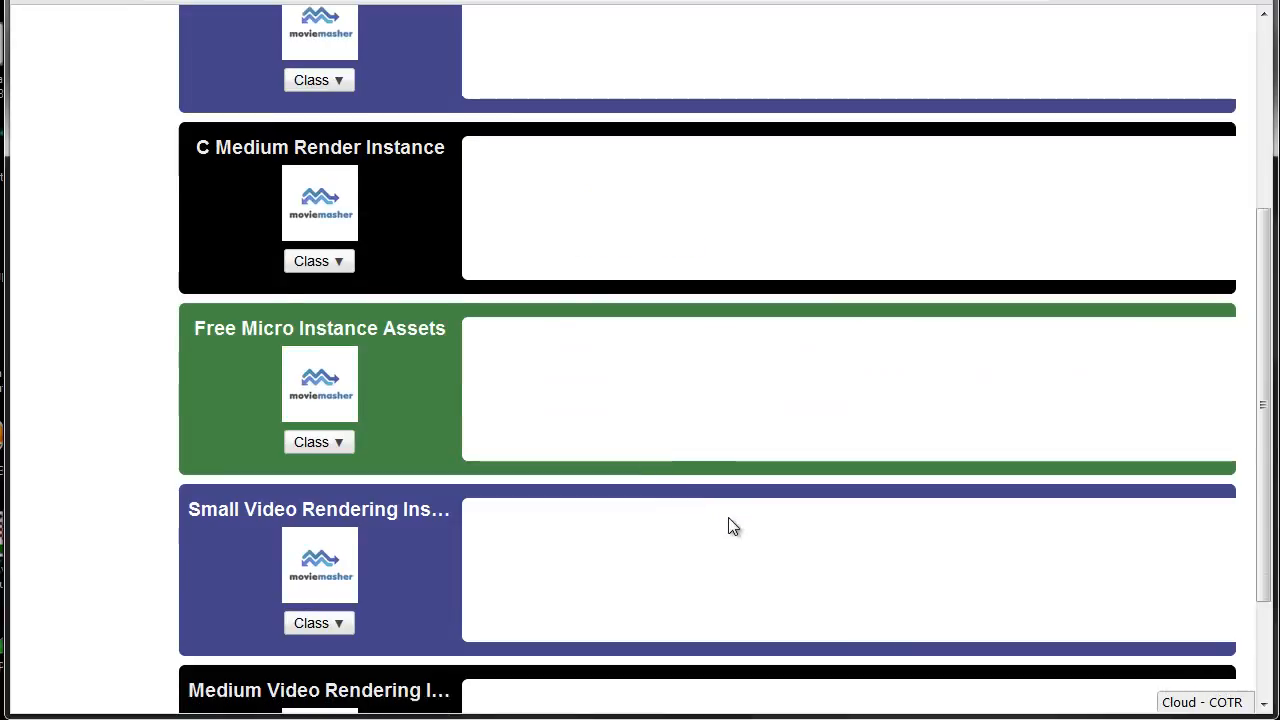